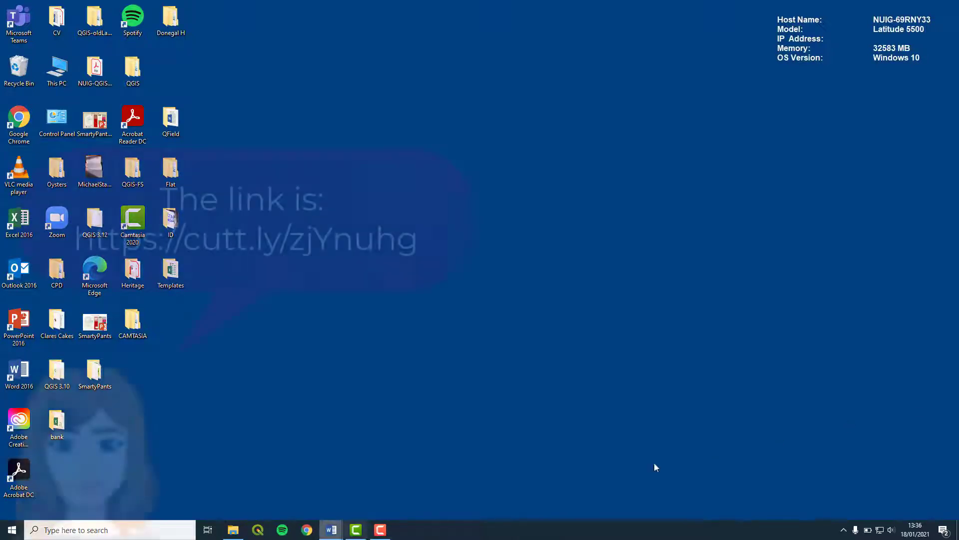
Open the shared cutt.ly link in Chrome and download GSI_Bedrock_500k.zip
left_click(309, 532)
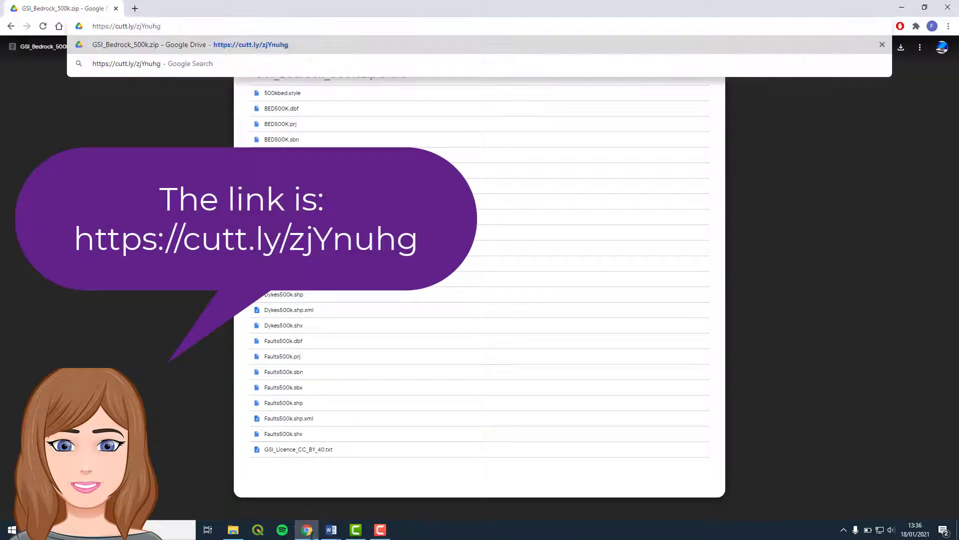
key("Return")
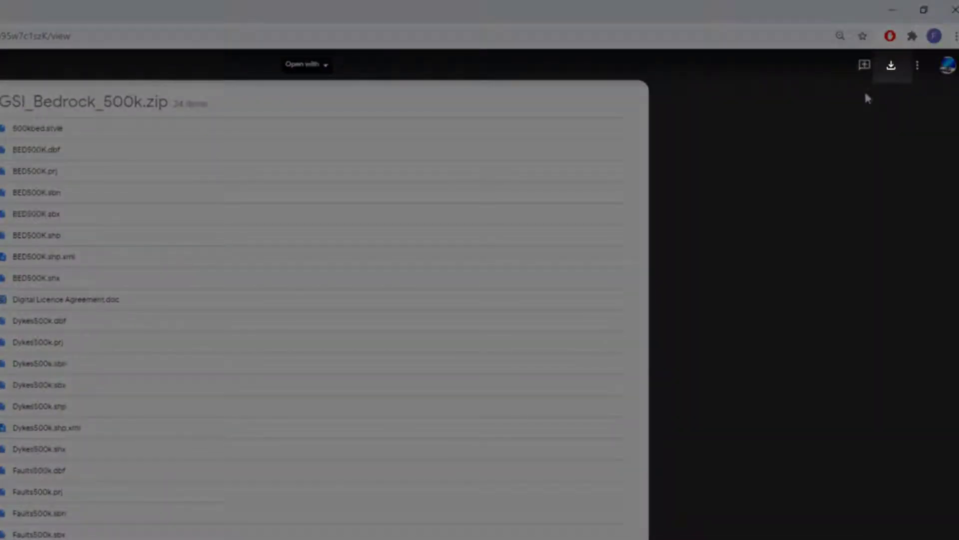
left_click(892, 66)
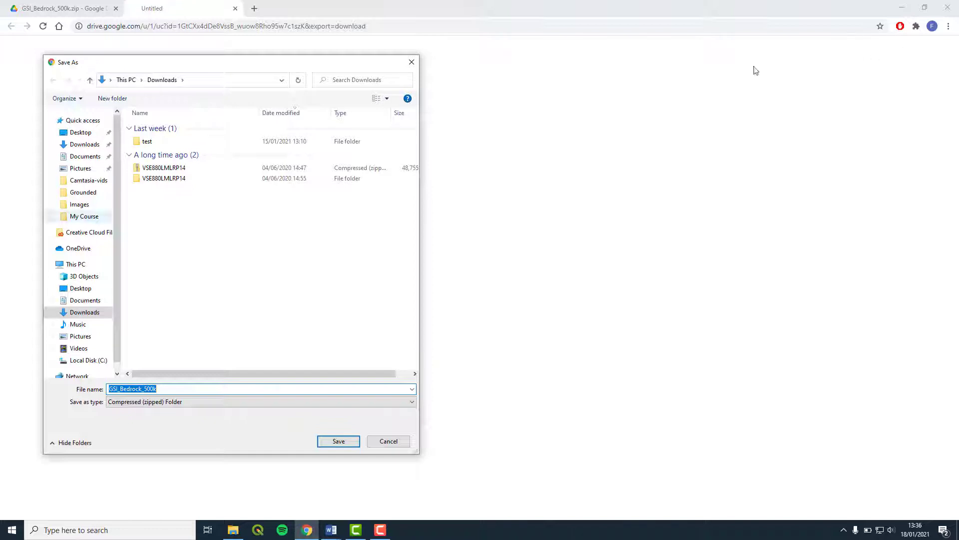
Save the zip into a new Data folder created inside Desktop\QGIS-FS
left_click(80, 133)
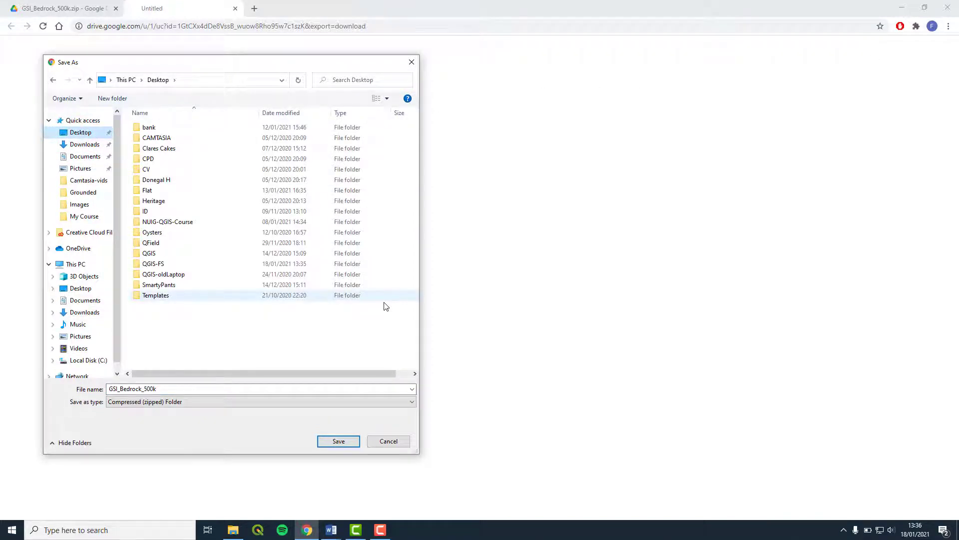
double_click(174, 262)
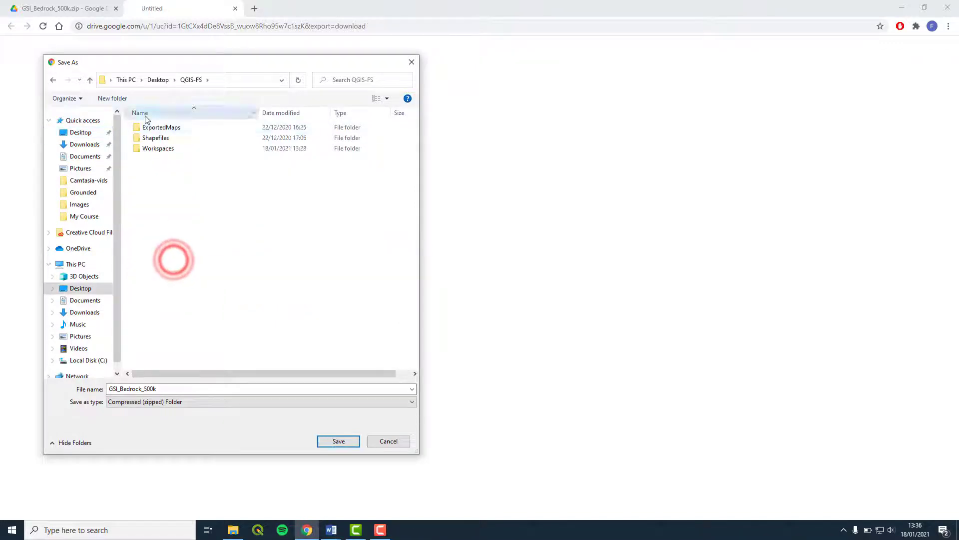
left_click(112, 98)
type("Data")
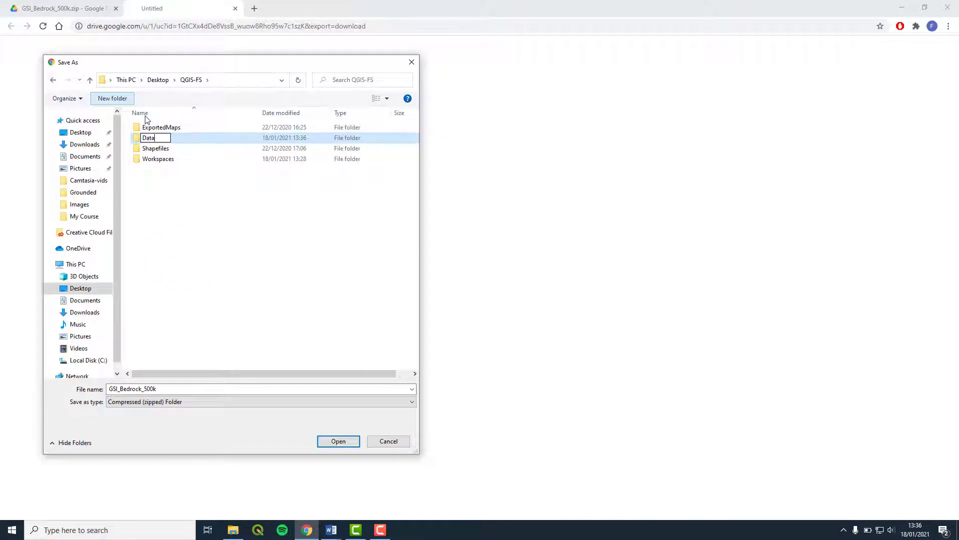
key("Return")
double_click(155, 140)
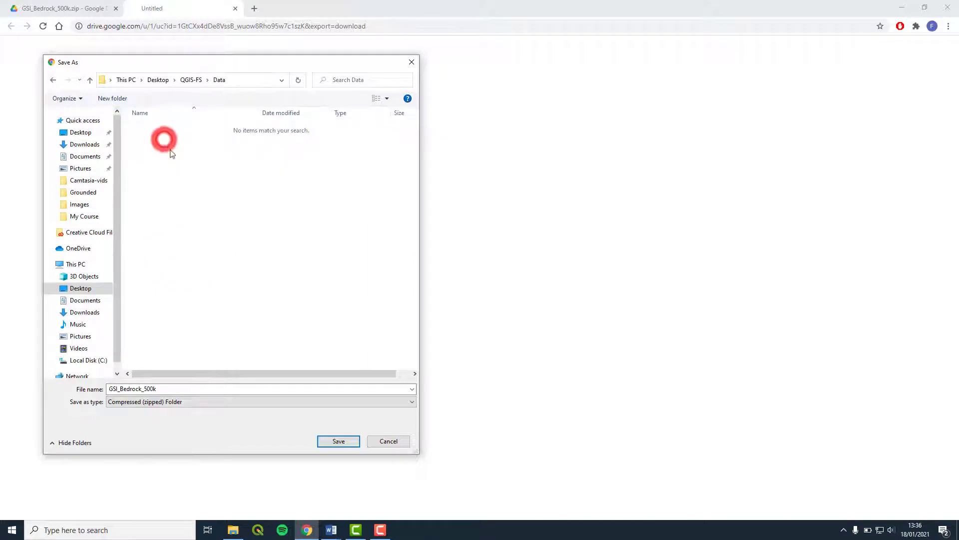
left_click(343, 445)
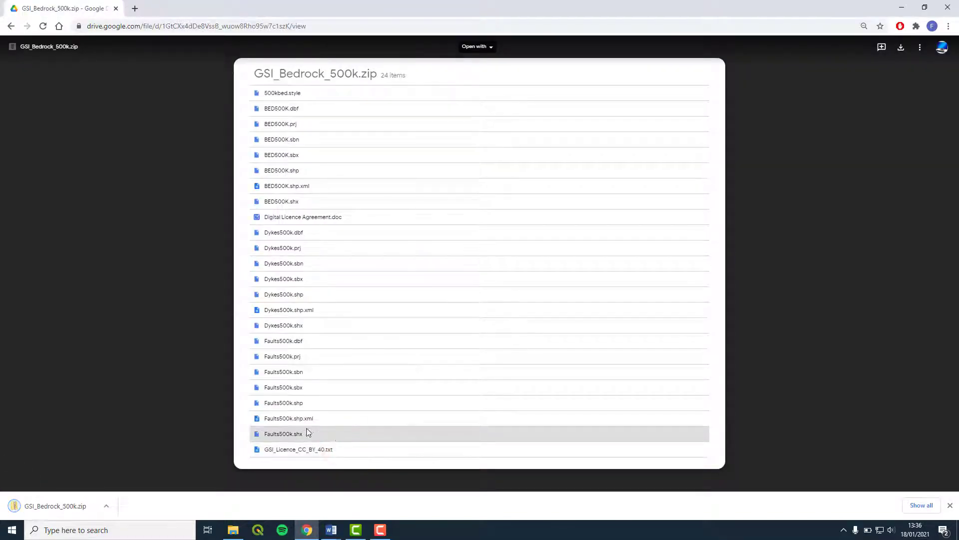
right_click(78, 506)
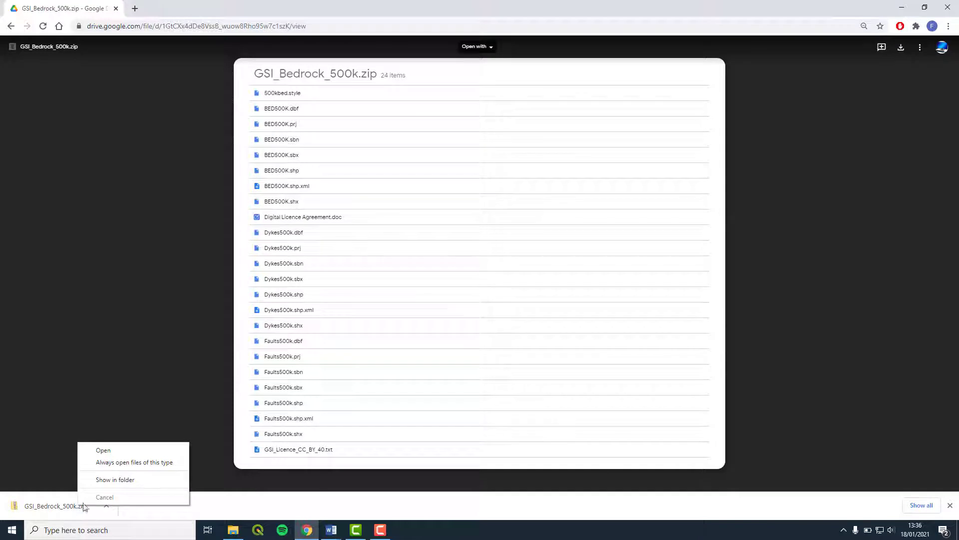
Extract GSI_Bedrock_500k.zip into a GSI_Bedrock_500k folder within Data
left_click(145, 480)
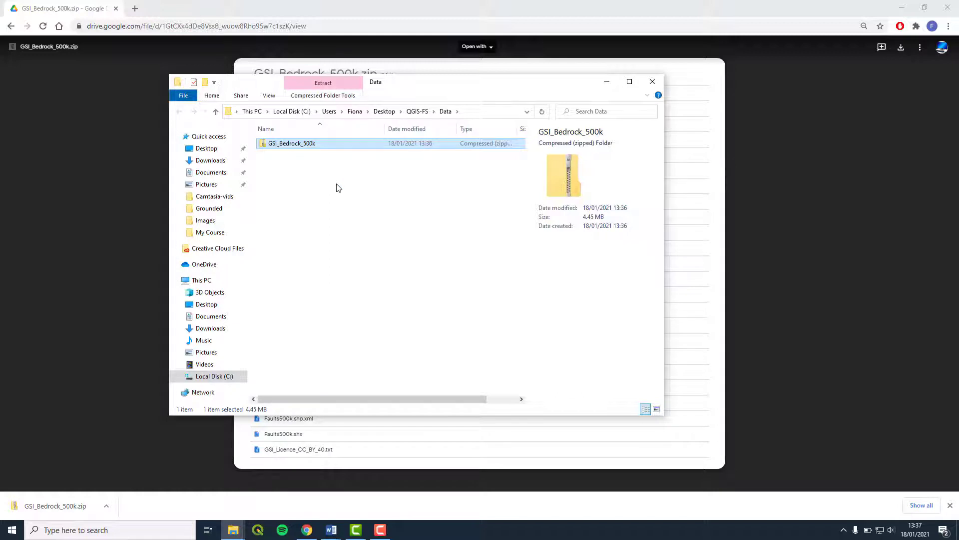
right_click(303, 145)
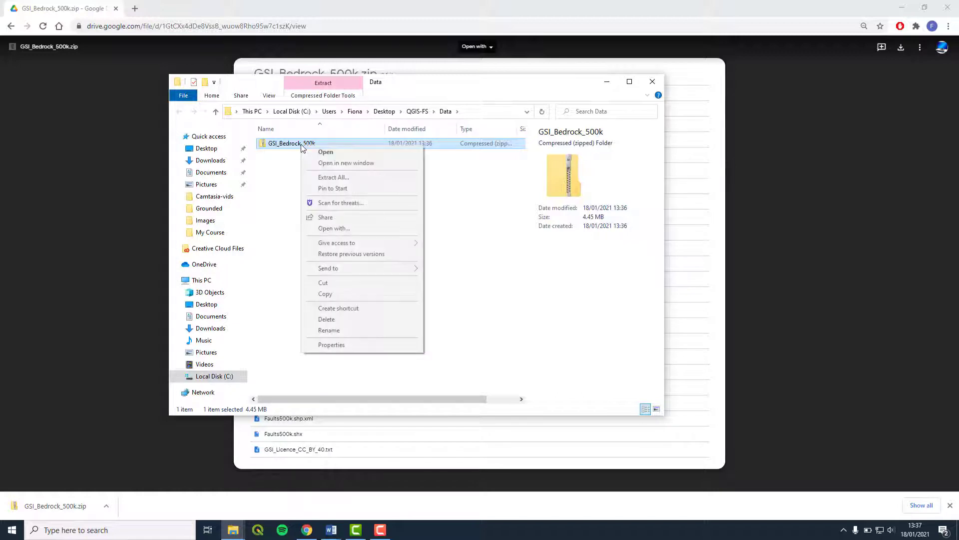
left_click(355, 181)
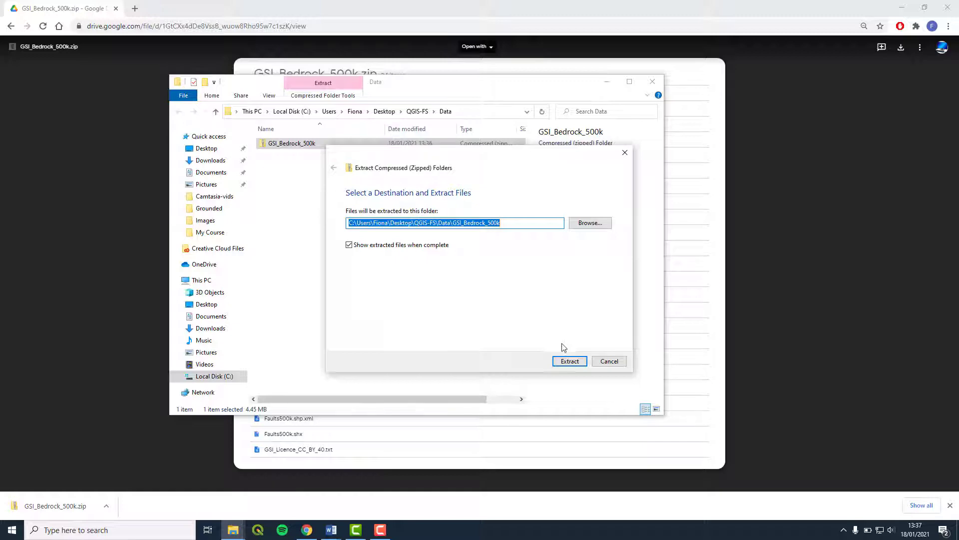
left_click(565, 360)
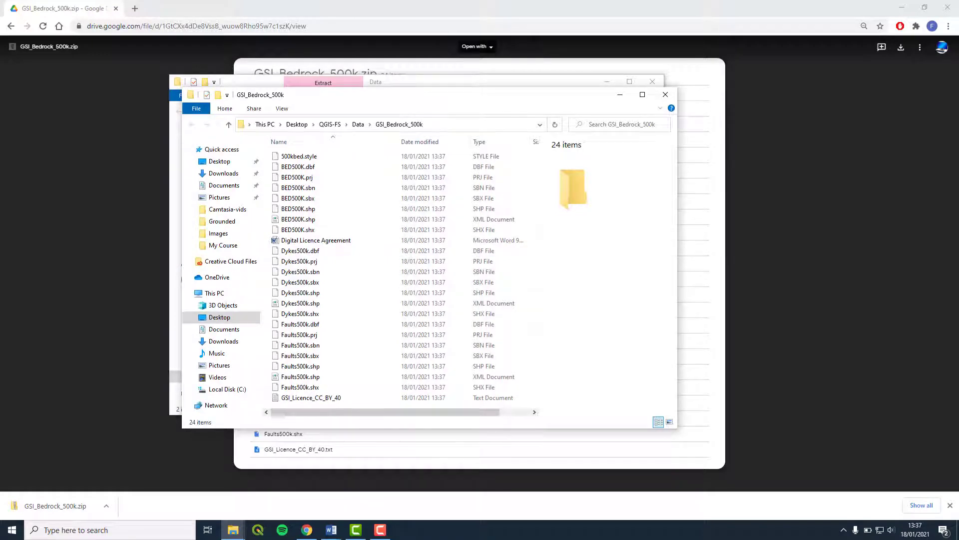
Close the File Explorer windows and Chrome to return to the desktop
left_click(672, 94)
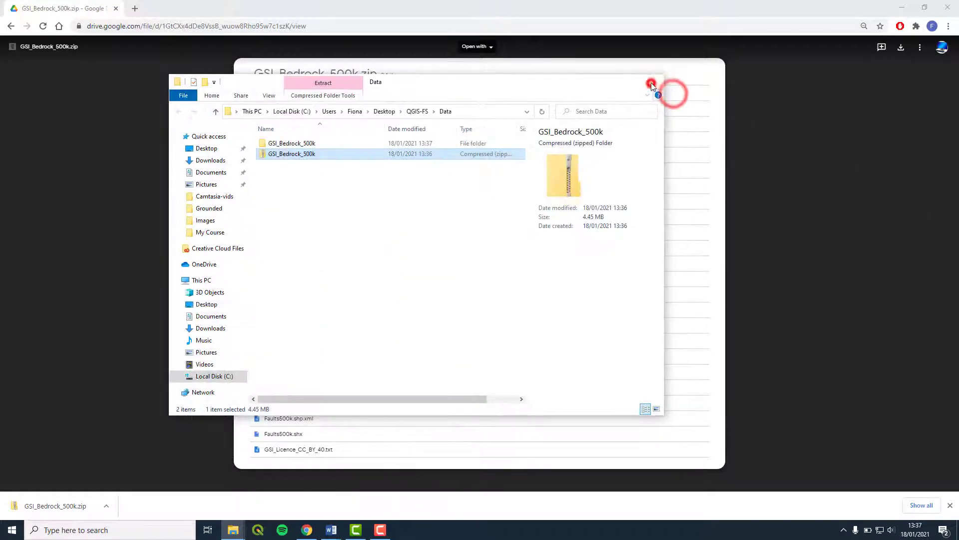
left_click(652, 86)
left_click(946, 6)
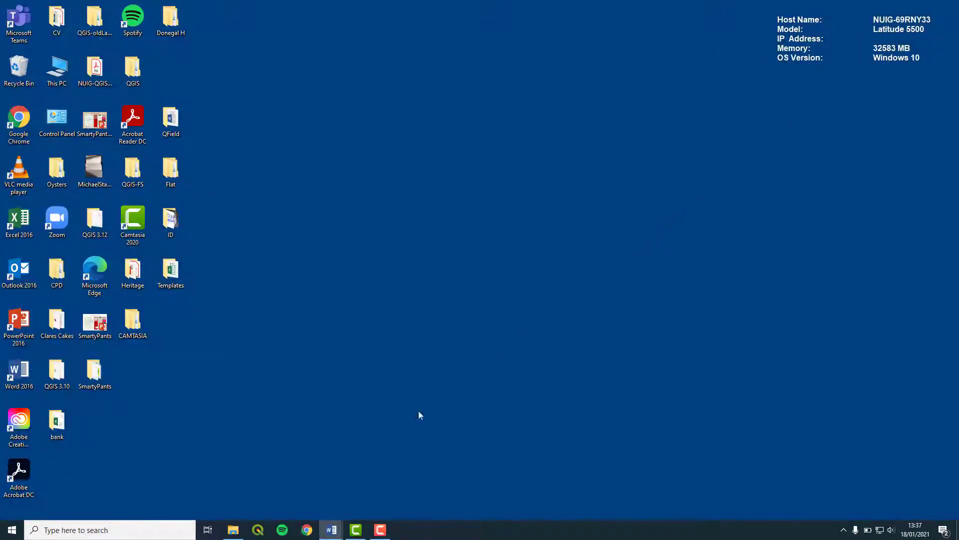
Launch QGIS and save the empty project as Environmental.qgz in the Workspaces folder
left_click(258, 530)
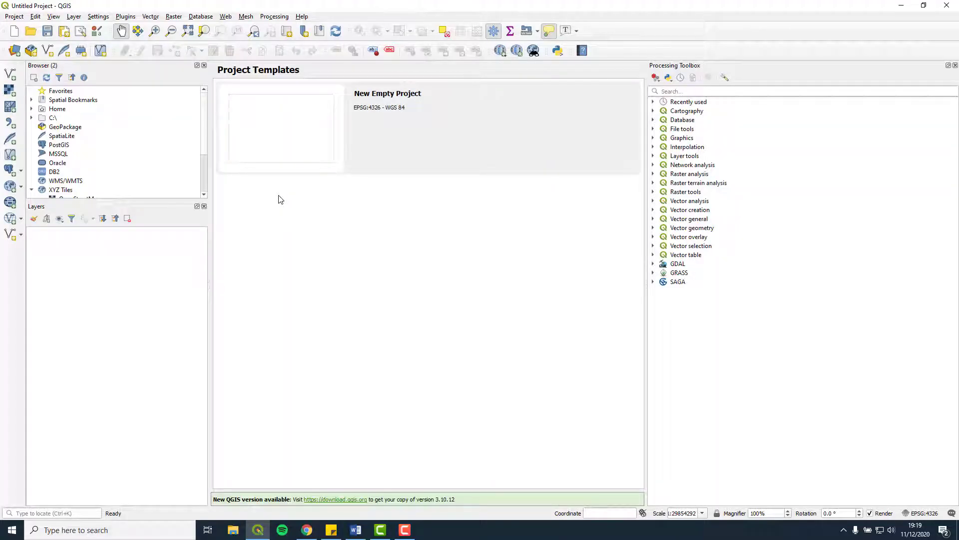
left_click(14, 17)
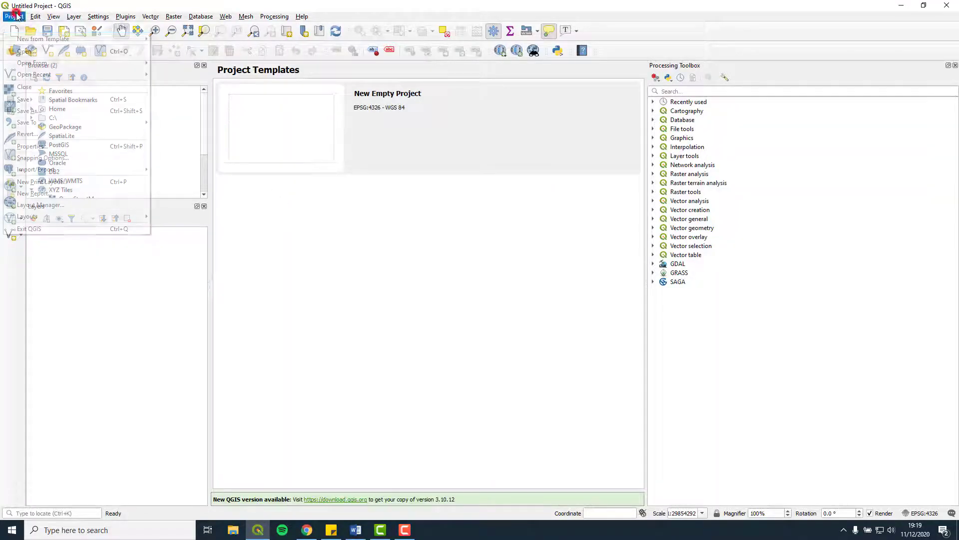
left_click(55, 98)
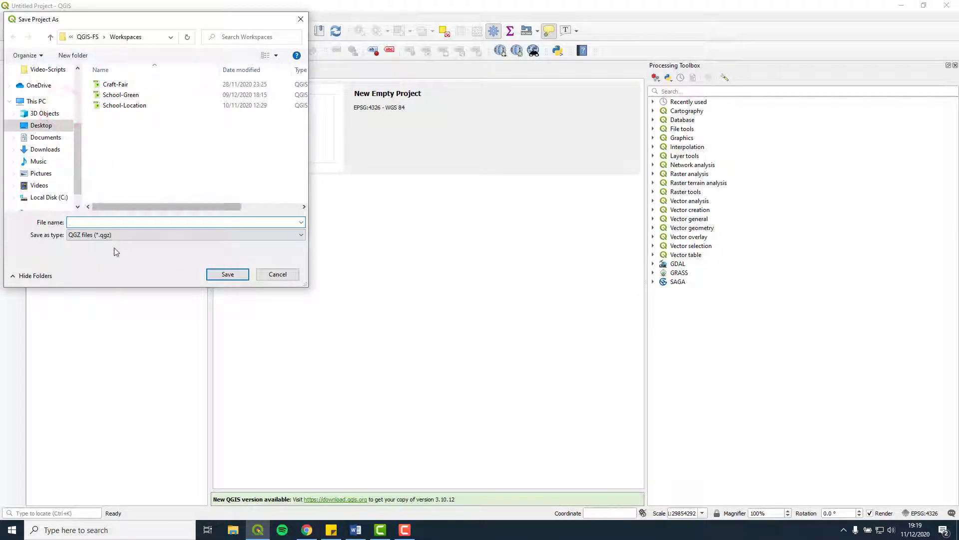
type("Environmental")
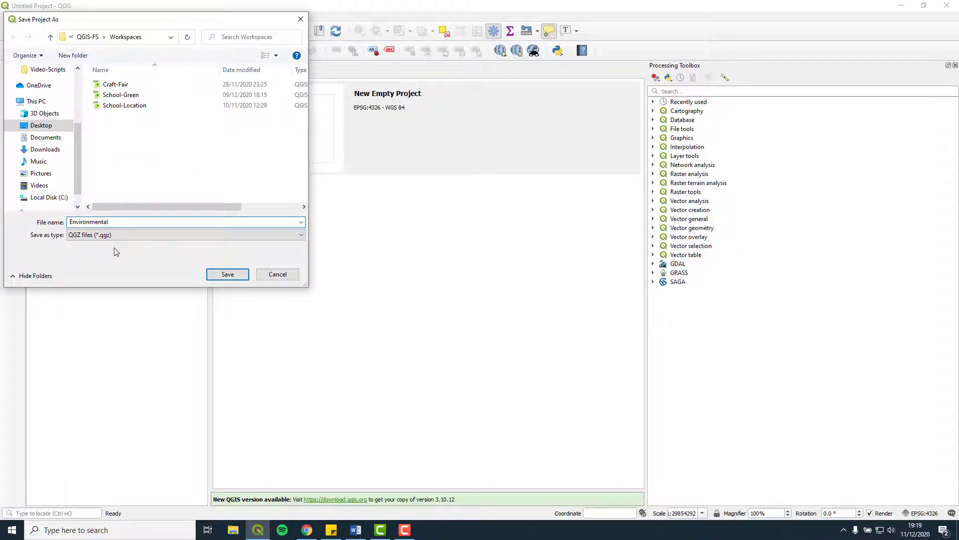
key("Return")
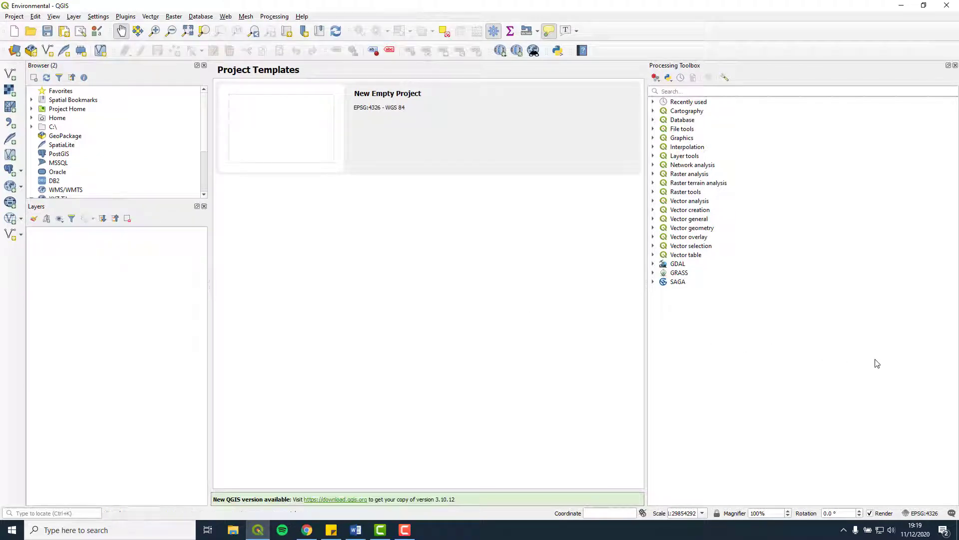
Start adding a vector layer and browse to QGIS-FS\Data\GSI_Bedrock_500k
left_click(82, 18)
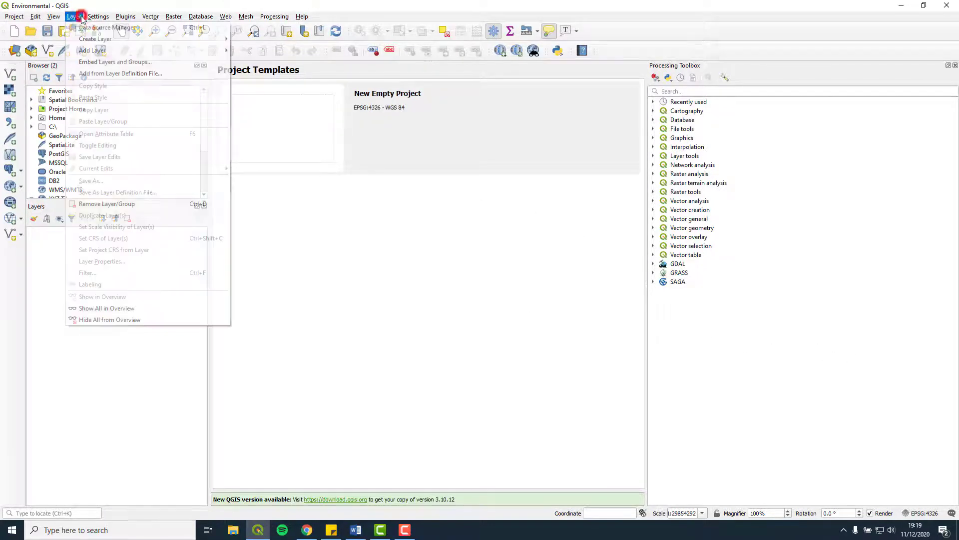
key("Down")
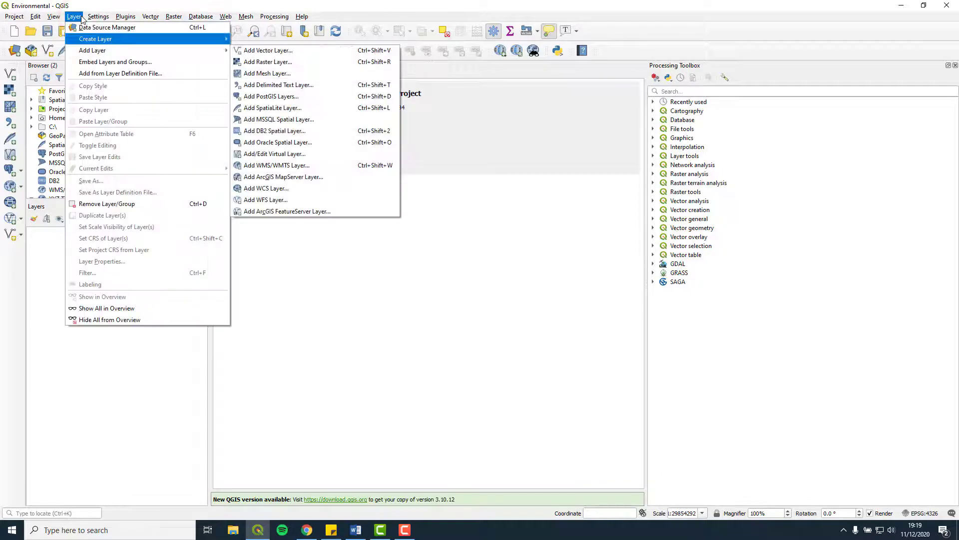
key("Up")
key("Down")
key("Right")
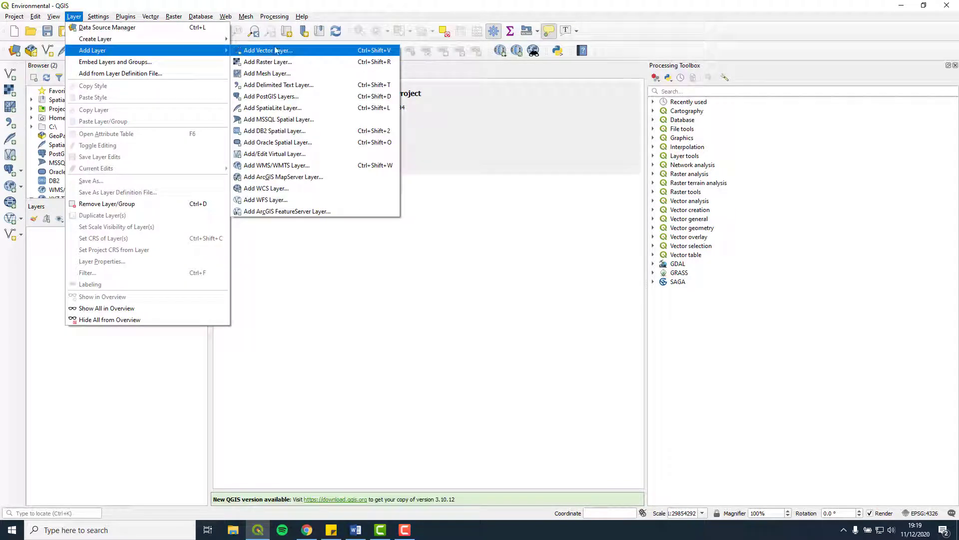
left_click(299, 52)
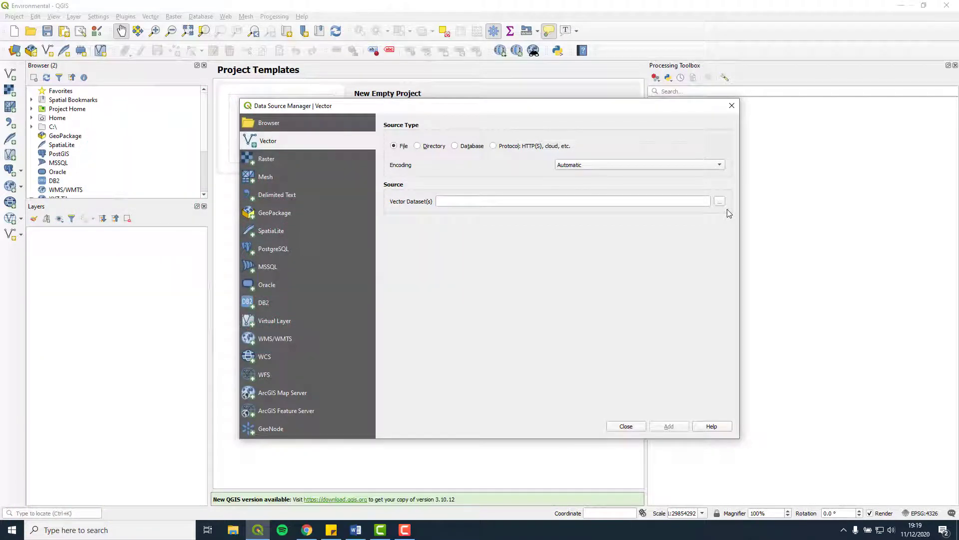
left_click(721, 203)
left_click(327, 138)
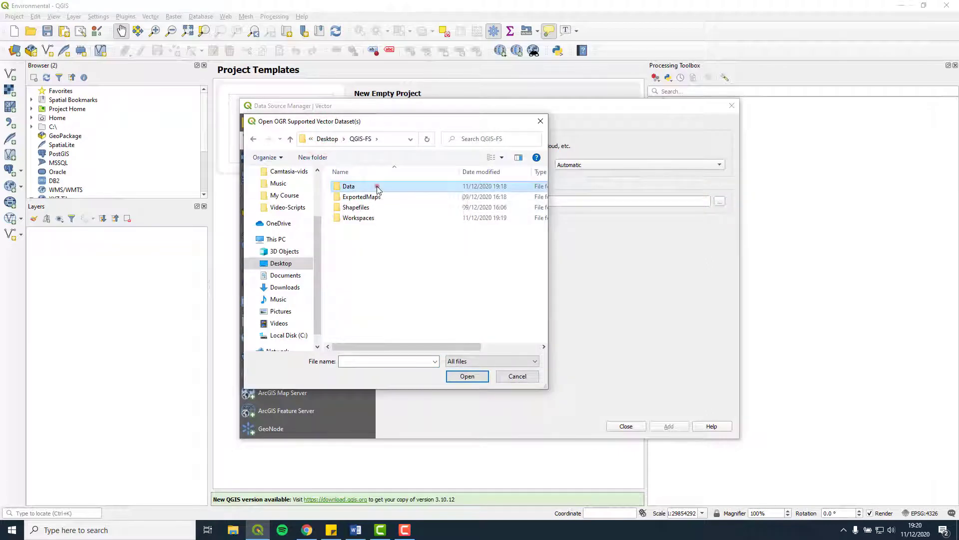
double_click(377, 187)
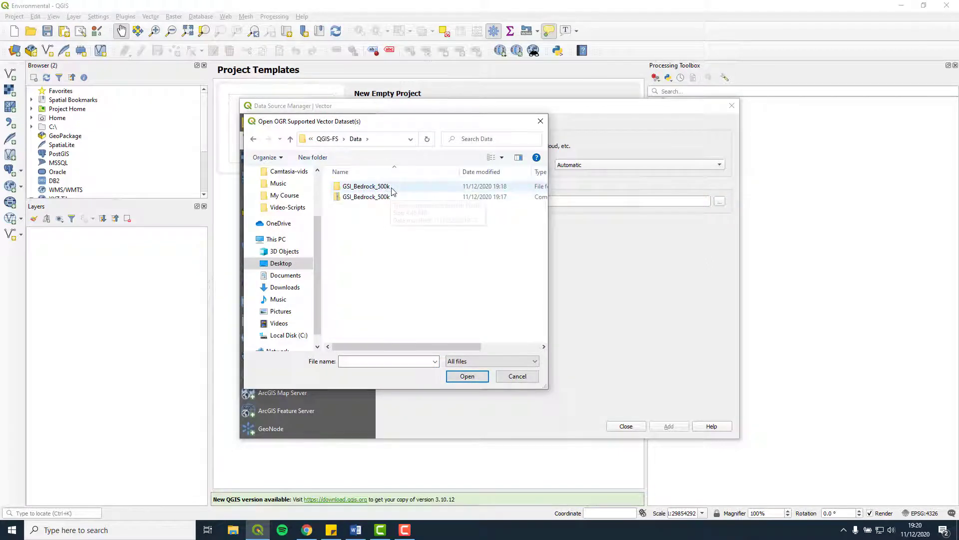
double_click(392, 188)
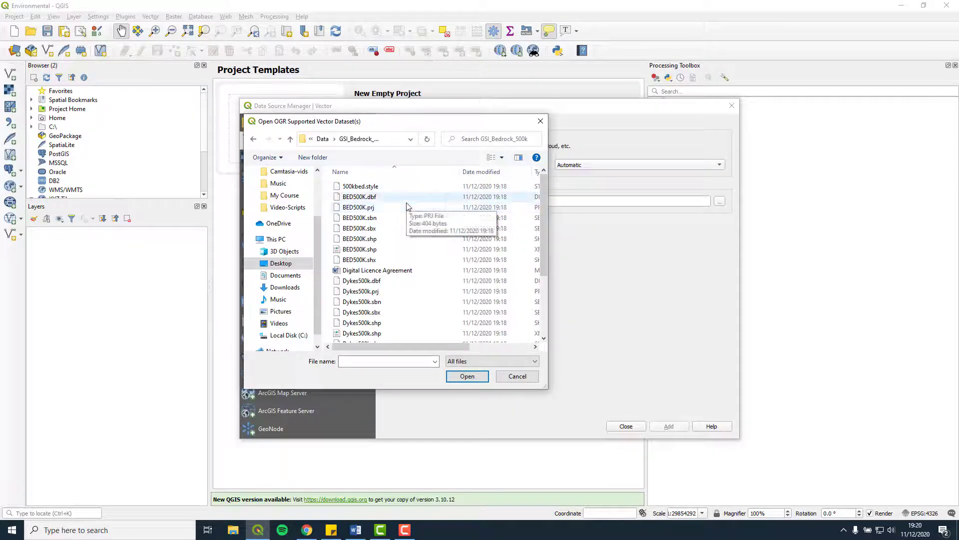
Add BED500K.shp to the map as a vector layer
left_click_drag(549, 280, 733, 279)
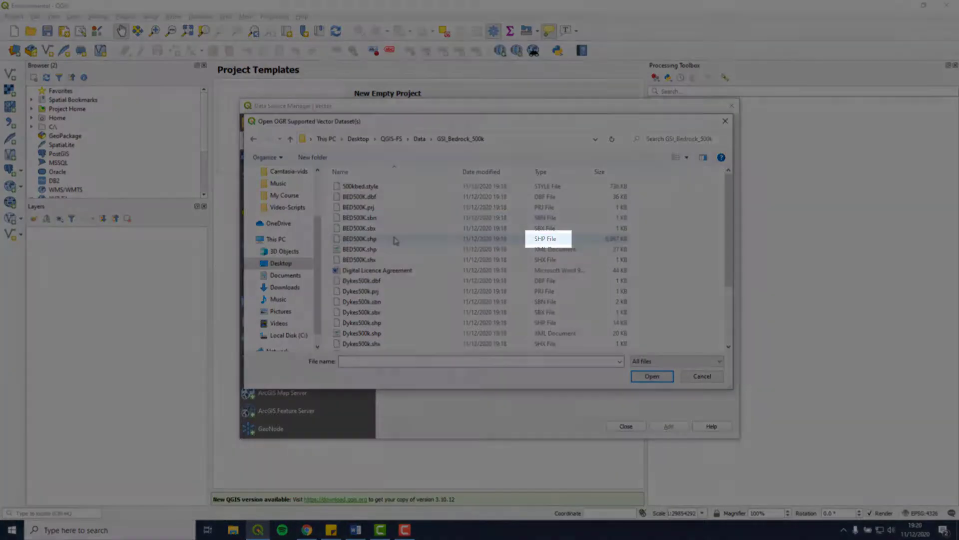
left_click(395, 239)
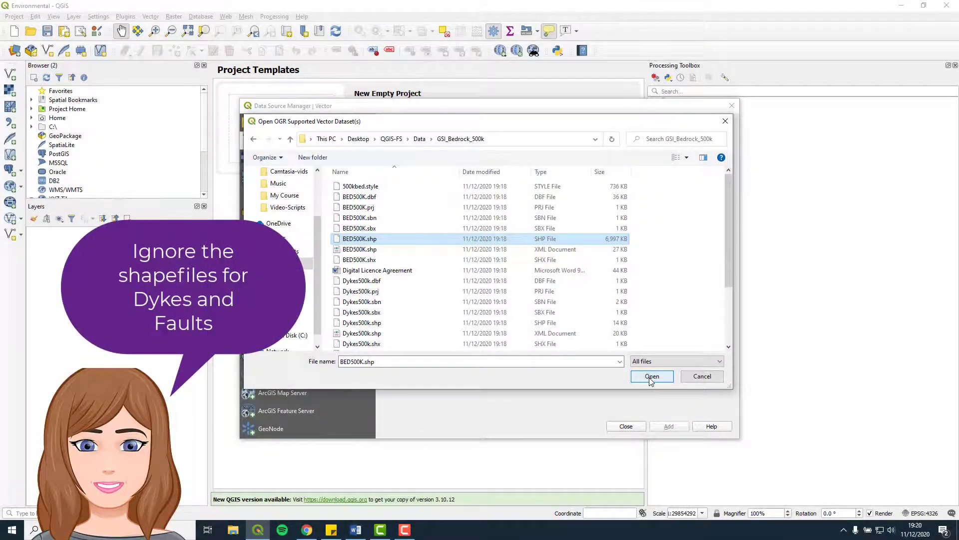
left_click(651, 377)
left_click(676, 428)
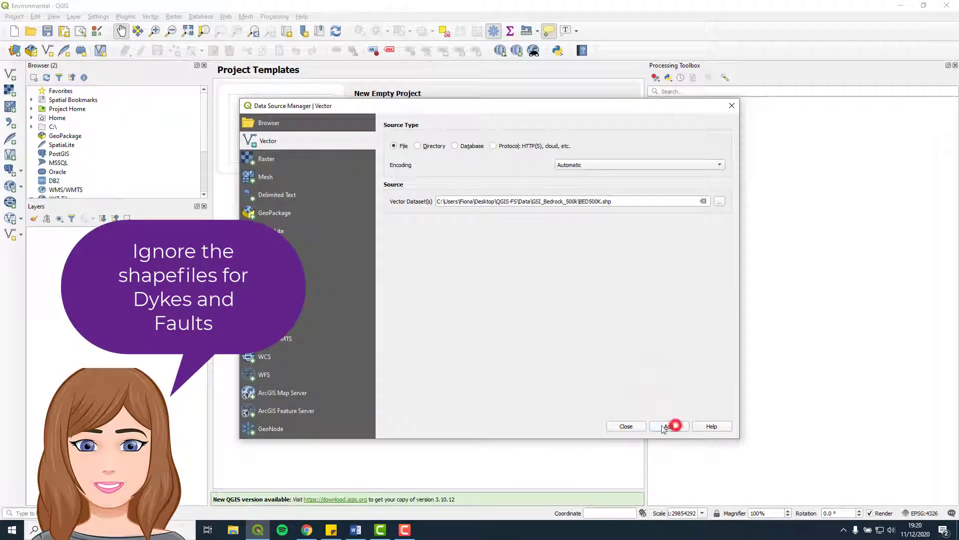
left_click(631, 428)
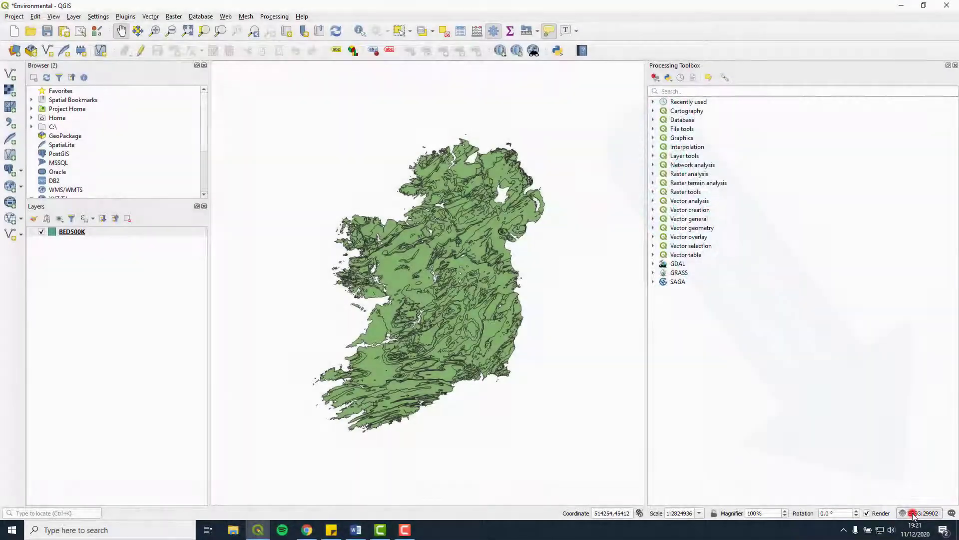
Set the project CRS to TM65 / Irish Grid (EPSG:29902)
left_click(913, 515)
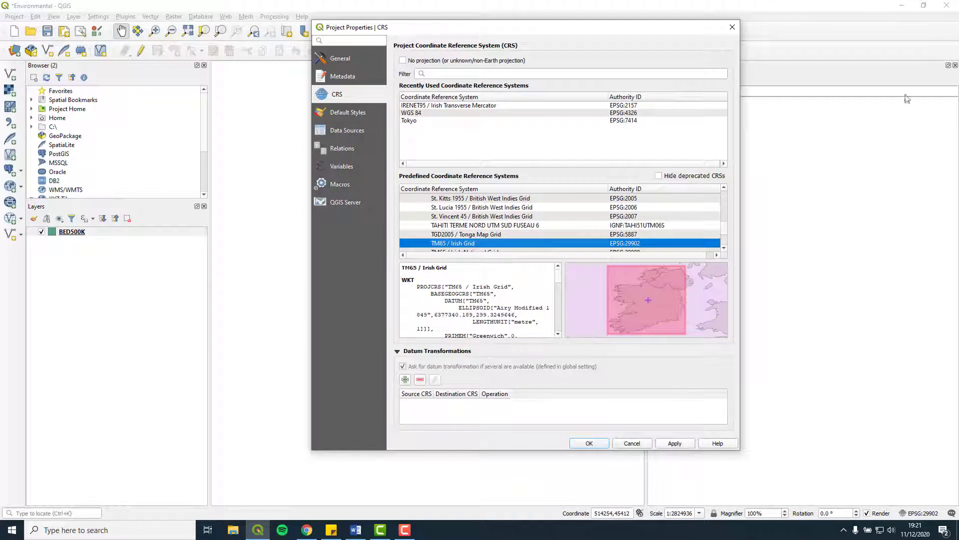
left_click(731, 29)
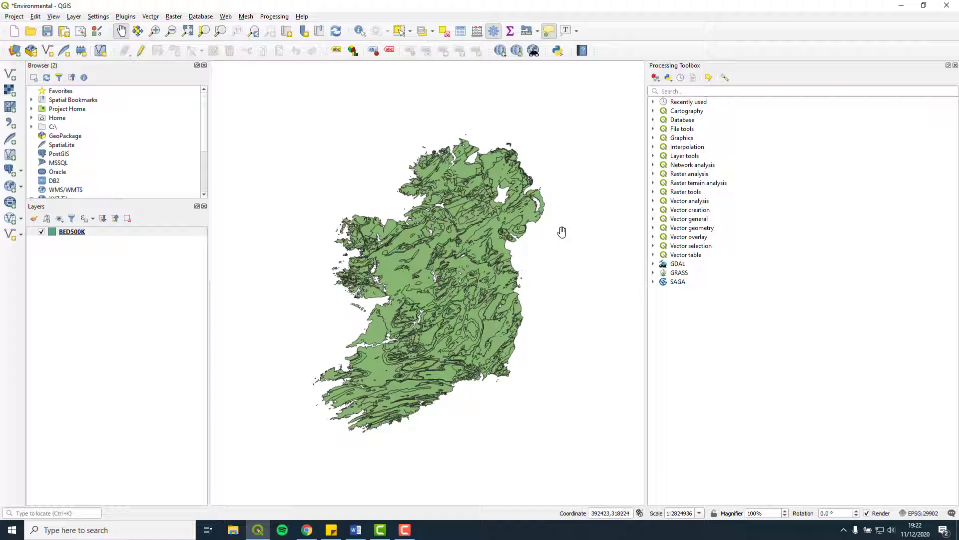
Style BED500K as Categorized on the UnitName field with a colour per class
right_click(99, 234)
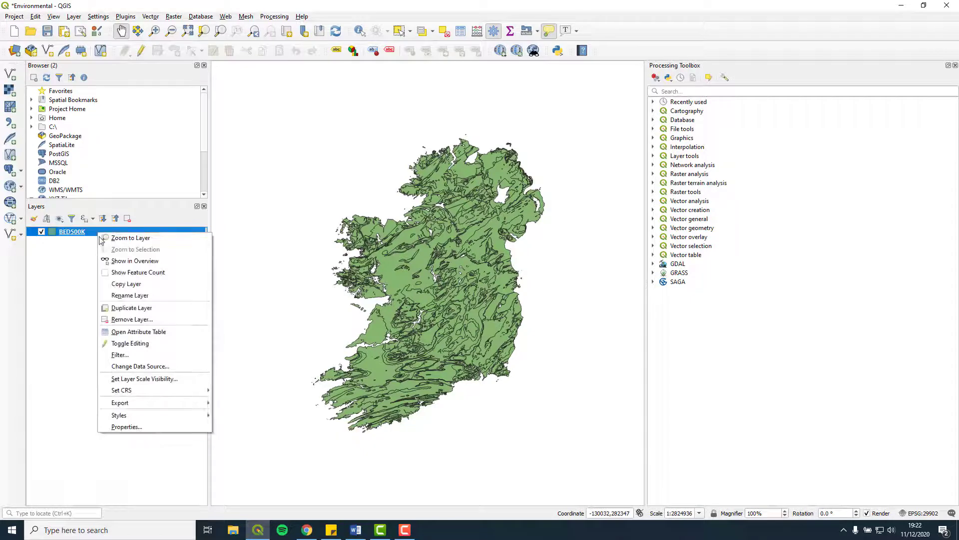
left_click(149, 428)
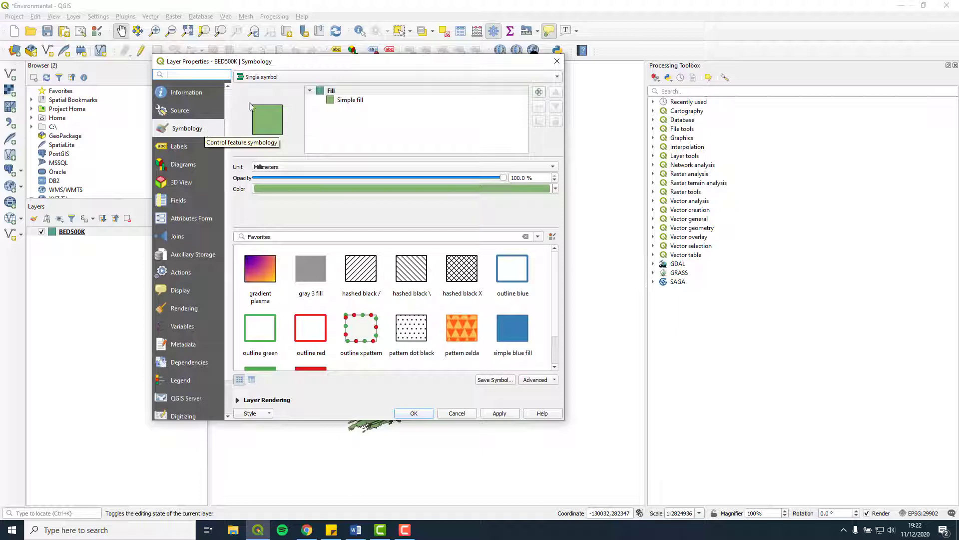
left_click(296, 78)
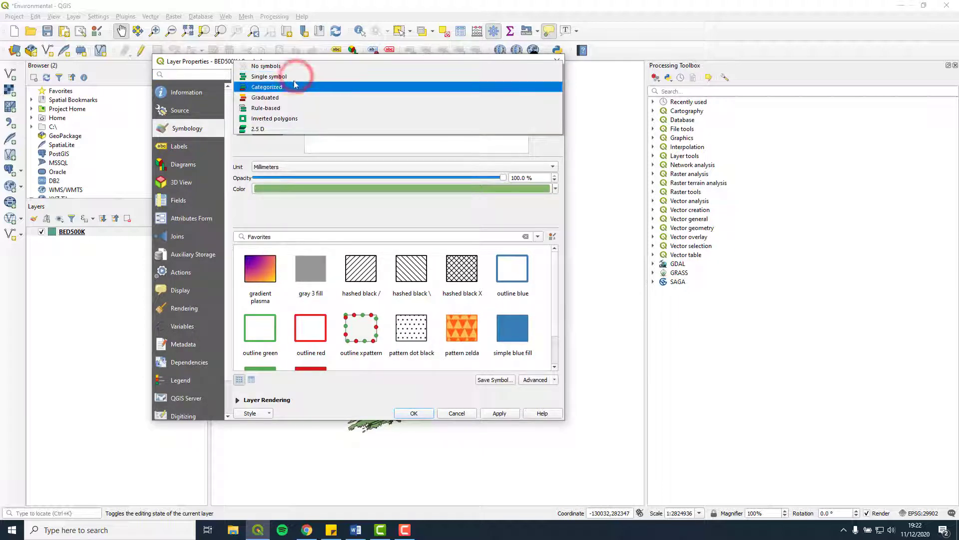
left_click(292, 88)
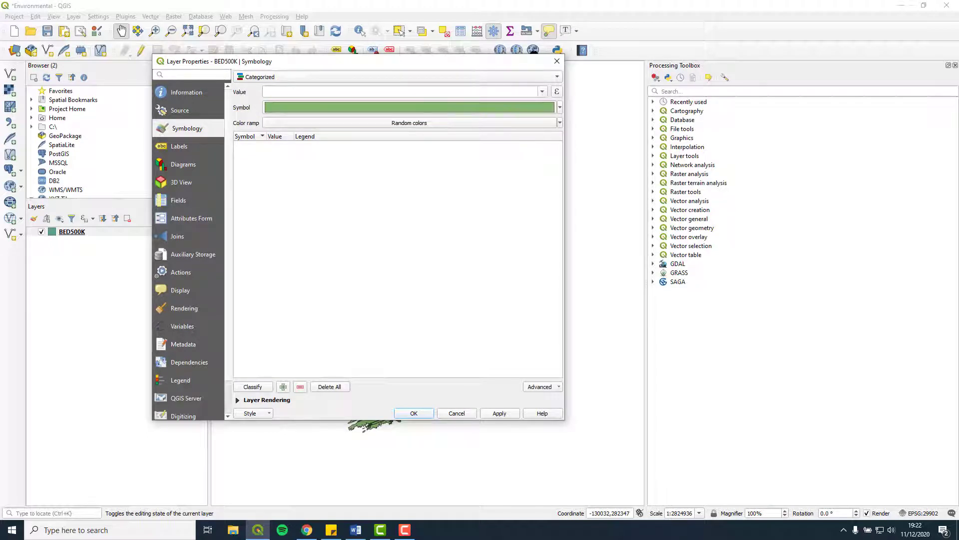
left_click(543, 93)
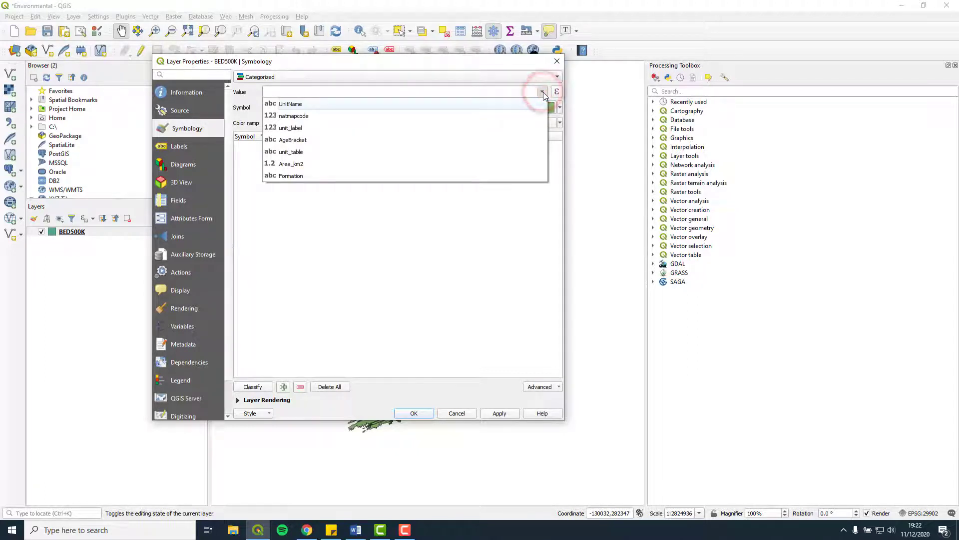
left_click(467, 105)
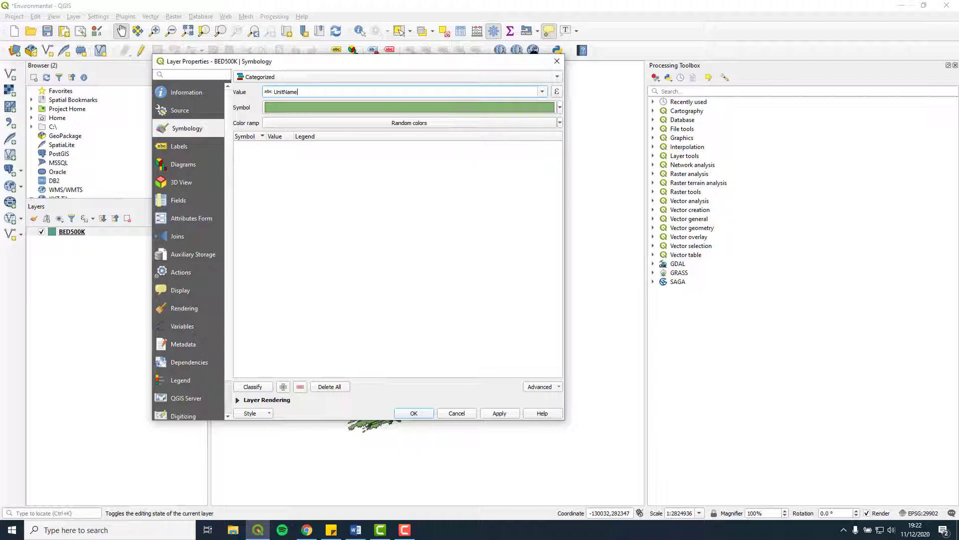
left_click(264, 389)
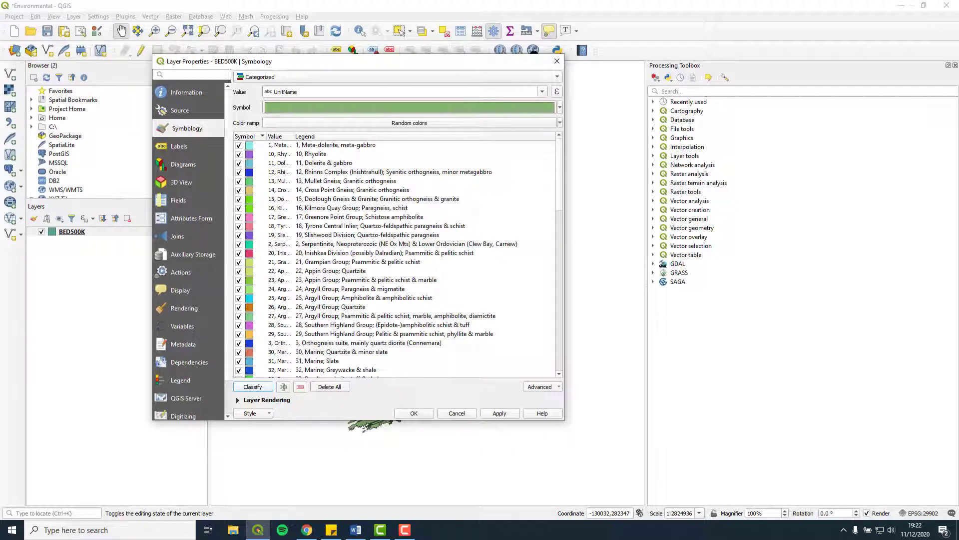
left_click(500, 413)
left_click(404, 413)
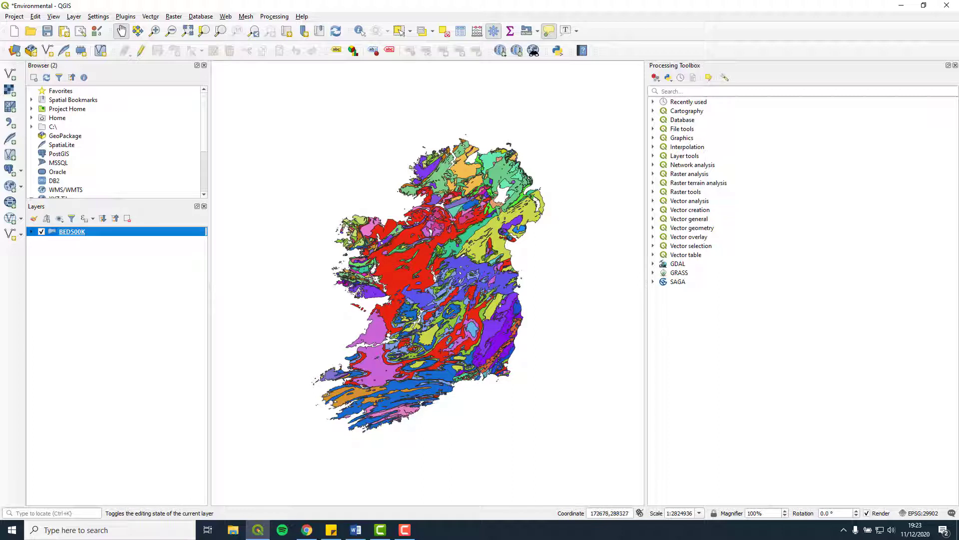
Add the Google Road basemap from QuickMapServices and untick the BED500K layer
mouse_move(413, 253)
left_click(499, 50)
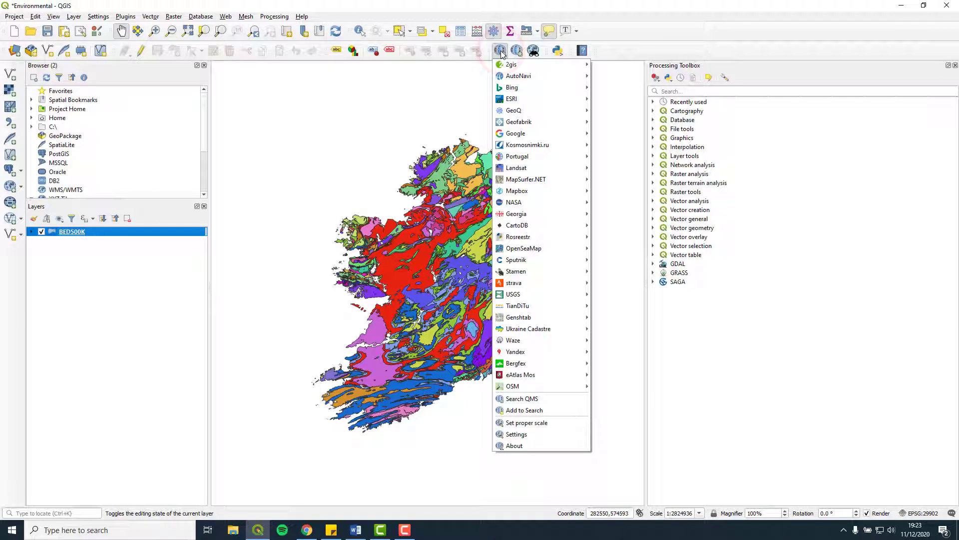
key("Down")
key("Down")
key("Down")
key("Down")
key("Down")
key("Down")
key("Down")
key("Up")
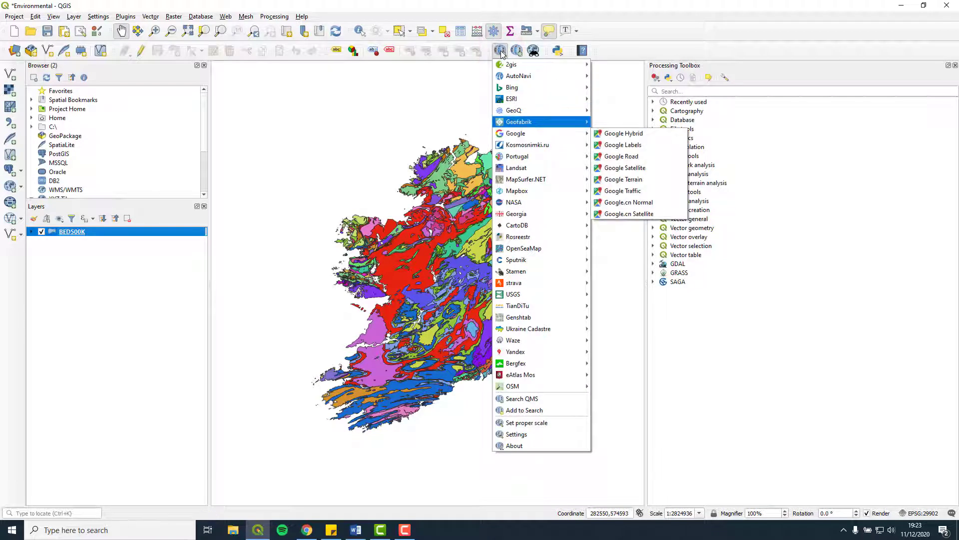
left_click(622, 157)
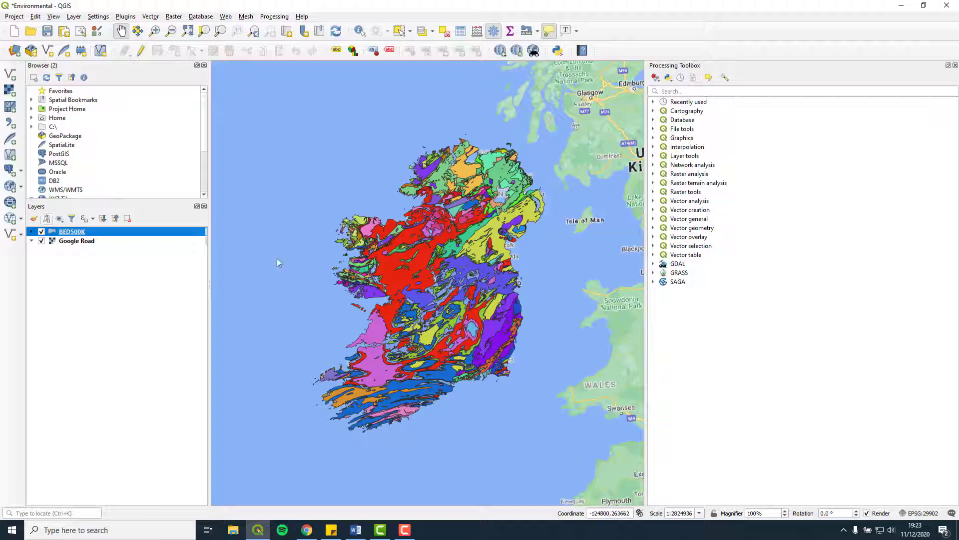
left_click(41, 232)
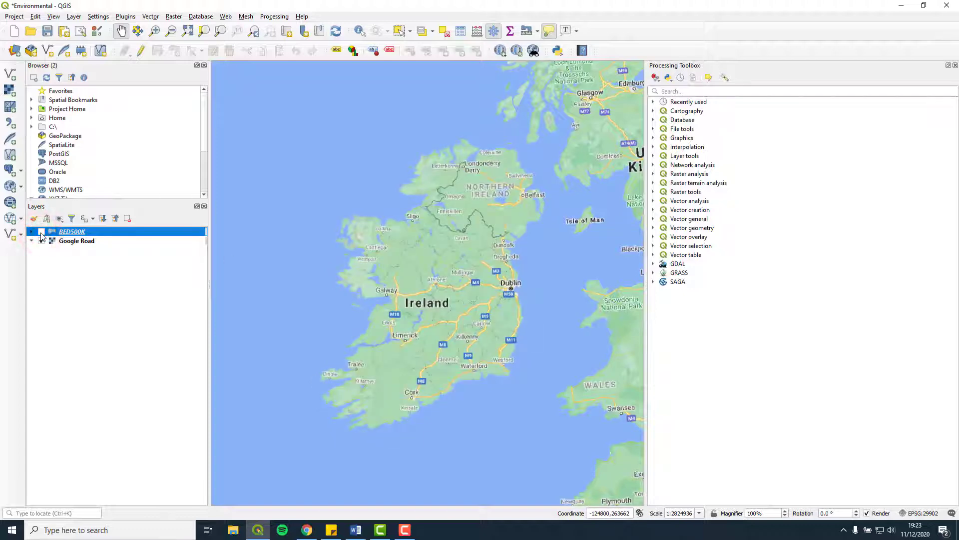
Zoom into the Cliffs of Moher in County Clare and tick BED500K back on
scroll(370, 360, "up", 2)
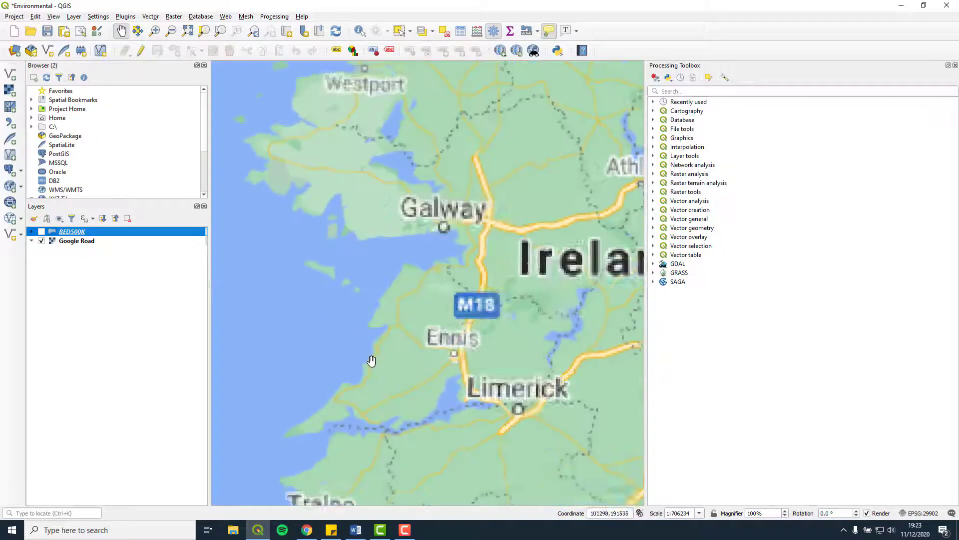
scroll(372, 359, "up", 1)
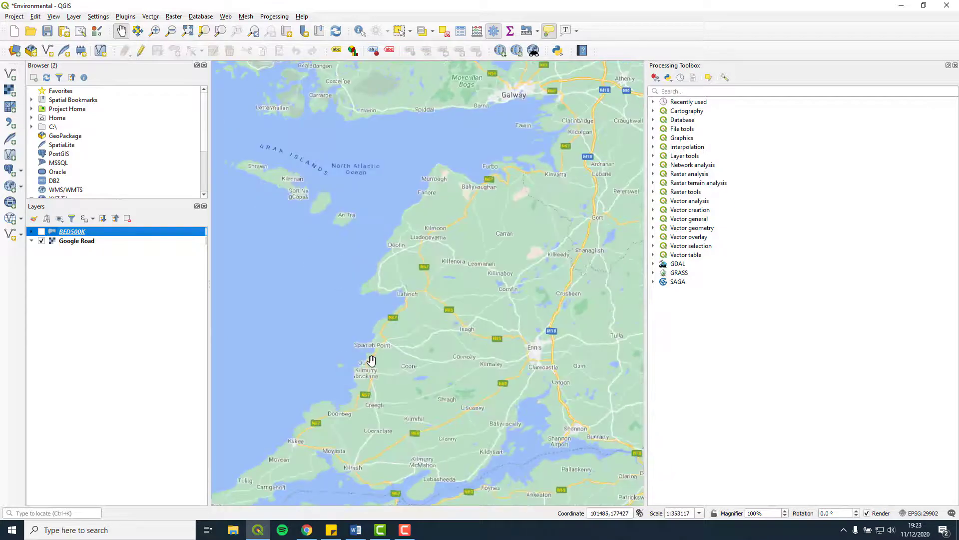
scroll(384, 303, "up", 1)
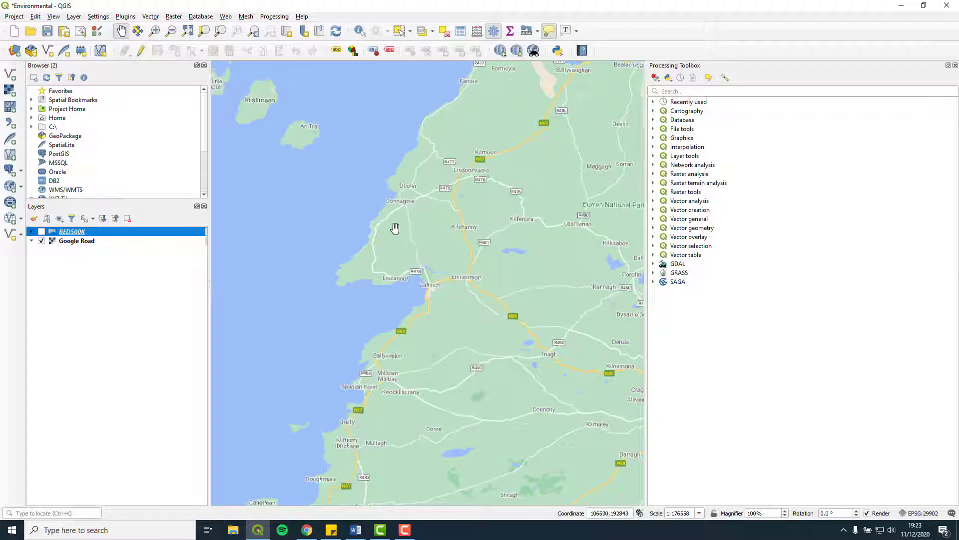
scroll(395, 228, "up", 1)
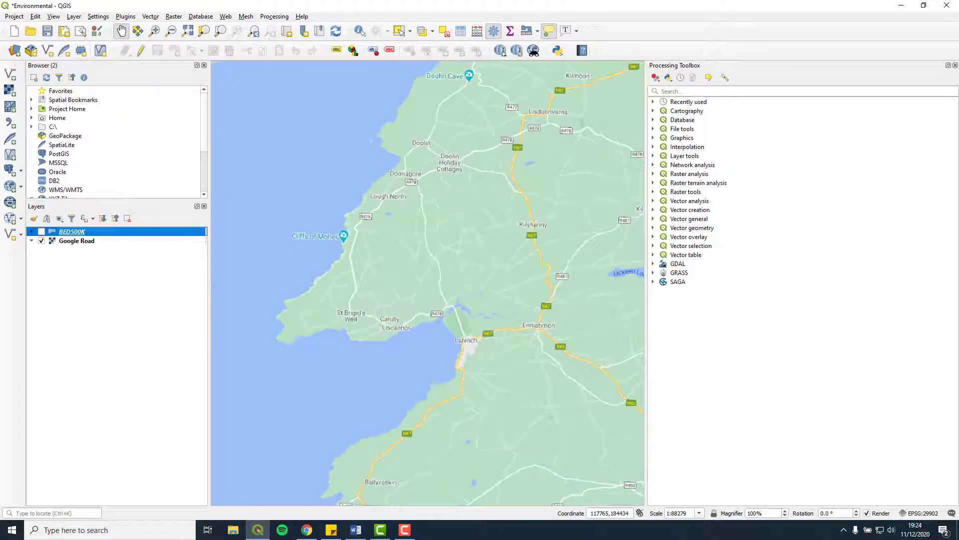
left_click(41, 233)
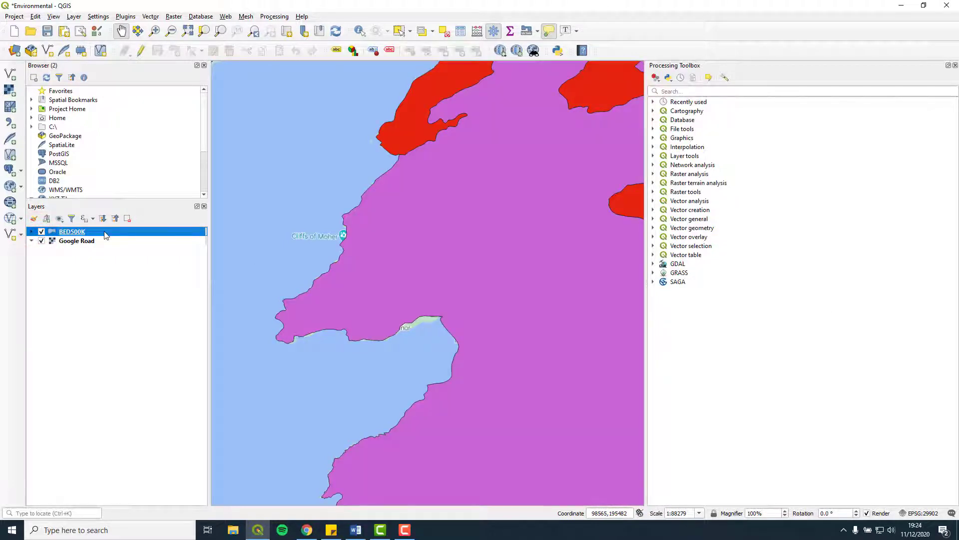
Set the BED500K layer rendering opacity to 50% and apply it
right_click(105, 234)
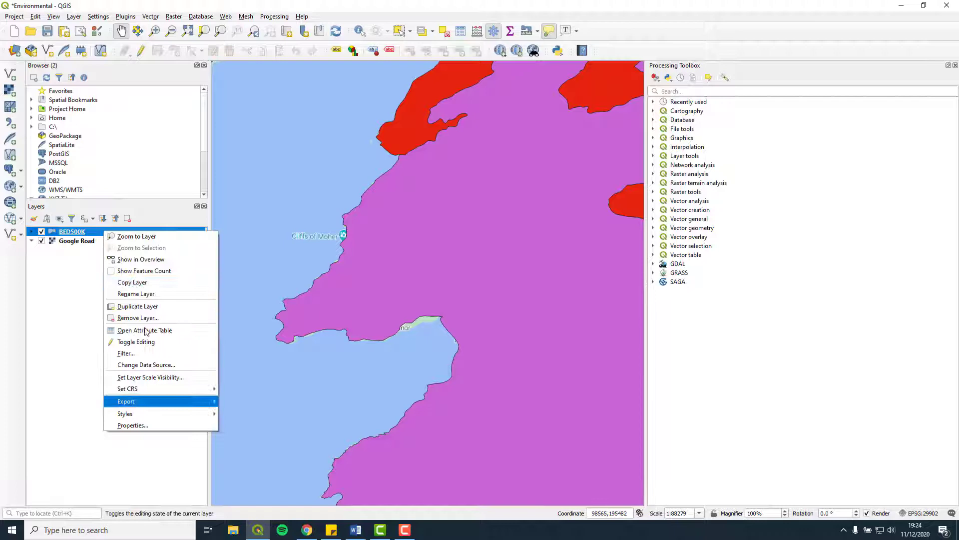
left_click(185, 425)
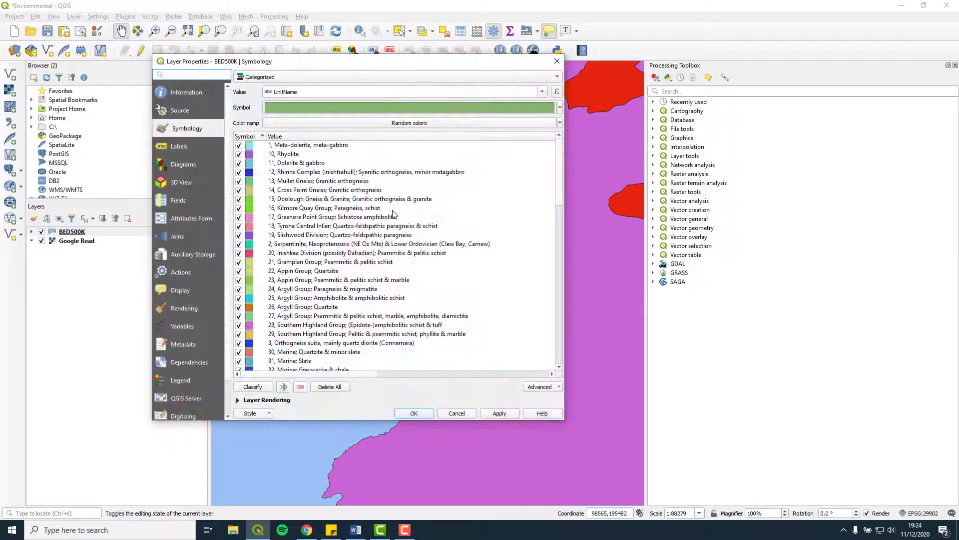
scroll(394, 214, "down", 3)
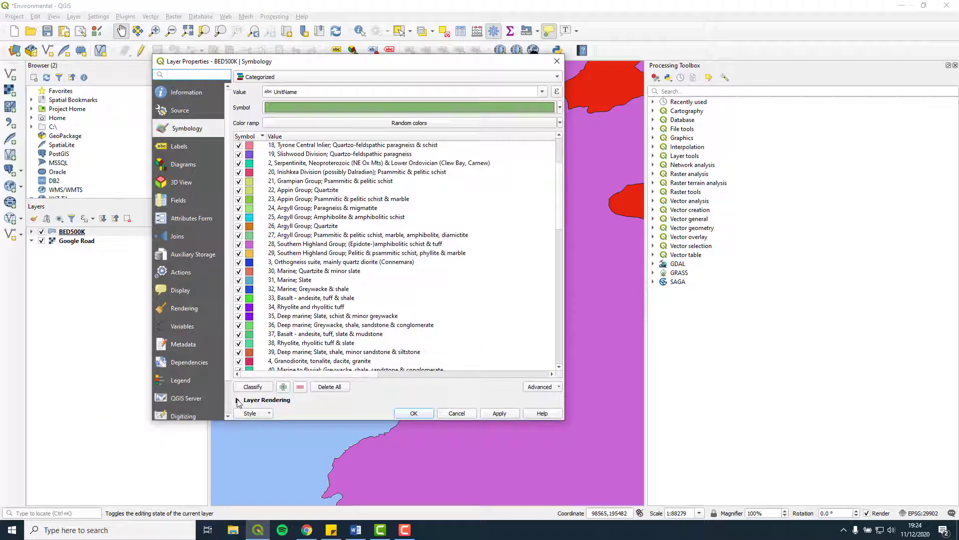
left_click(238, 400)
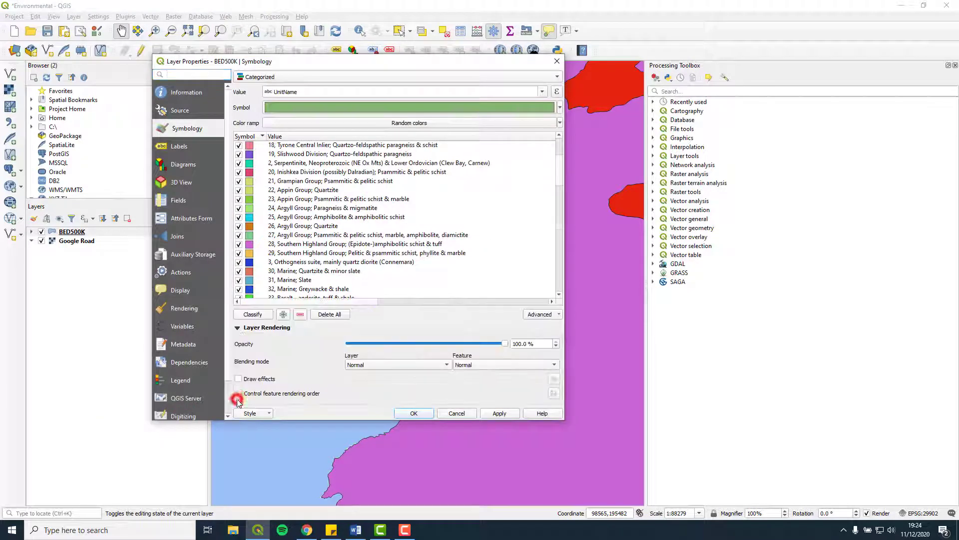
double_click(516, 343)
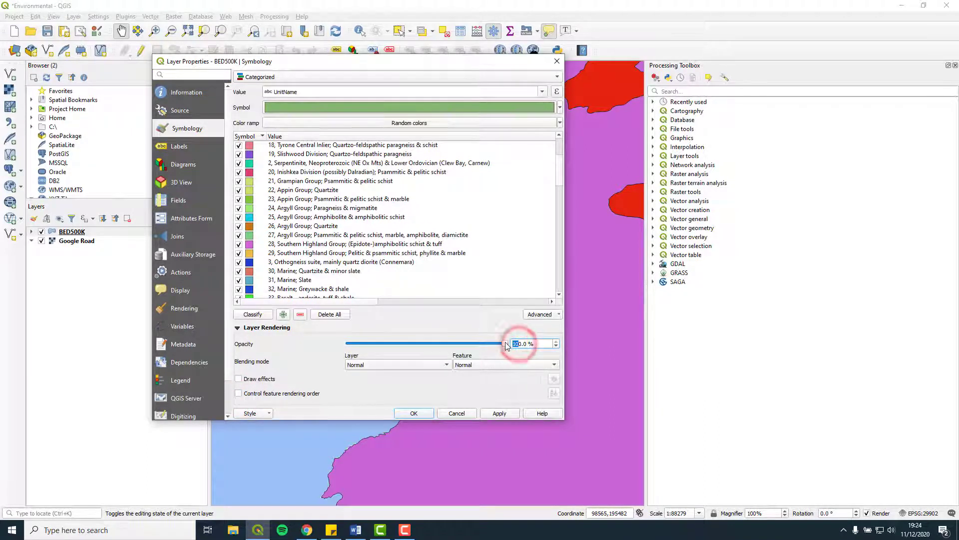
type("50")
left_click(500, 413)
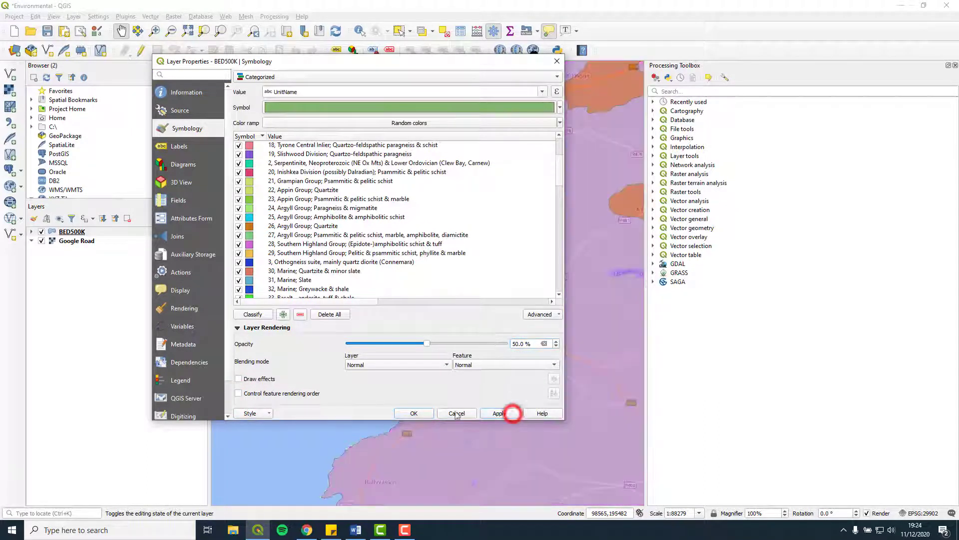
left_click(414, 413)
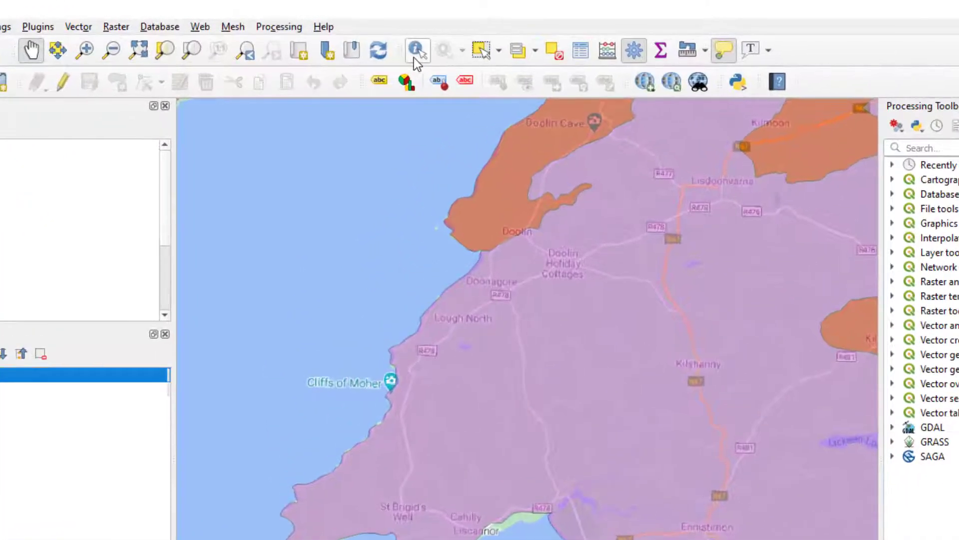
left_click(415, 54)
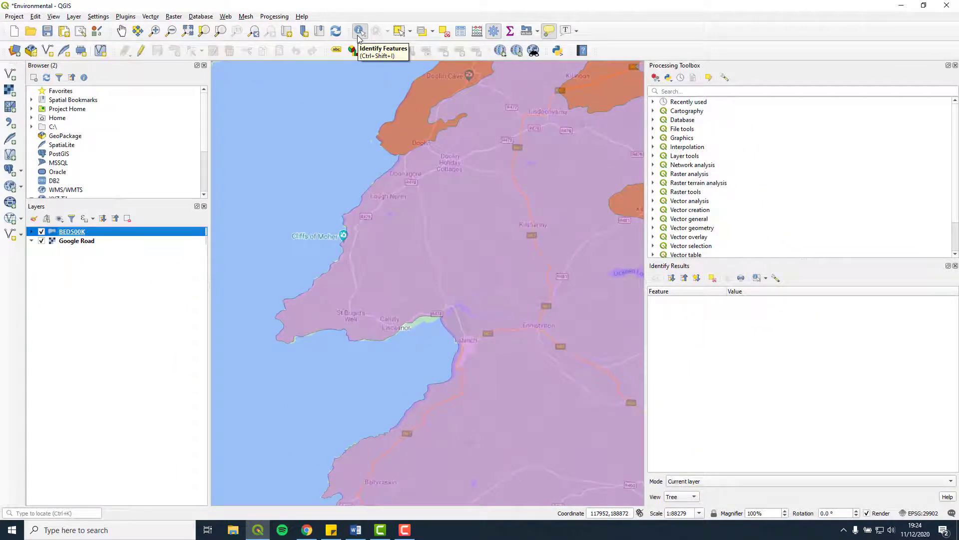
left_click(349, 242)
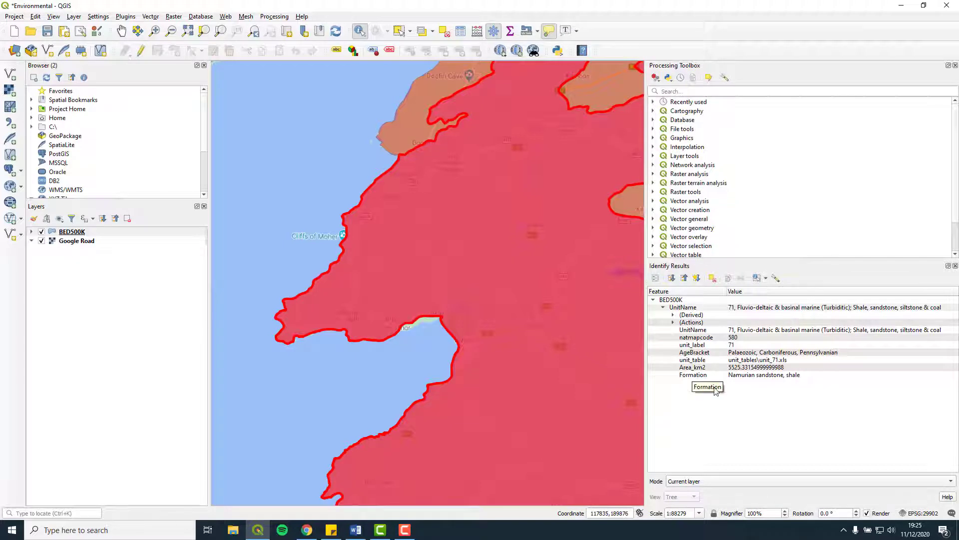
left_click(742, 376)
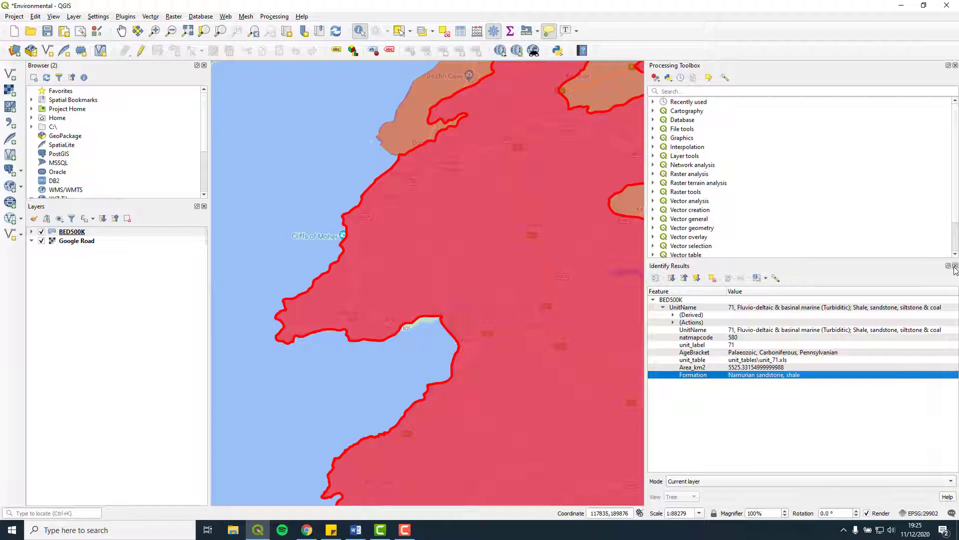
left_click(955, 266)
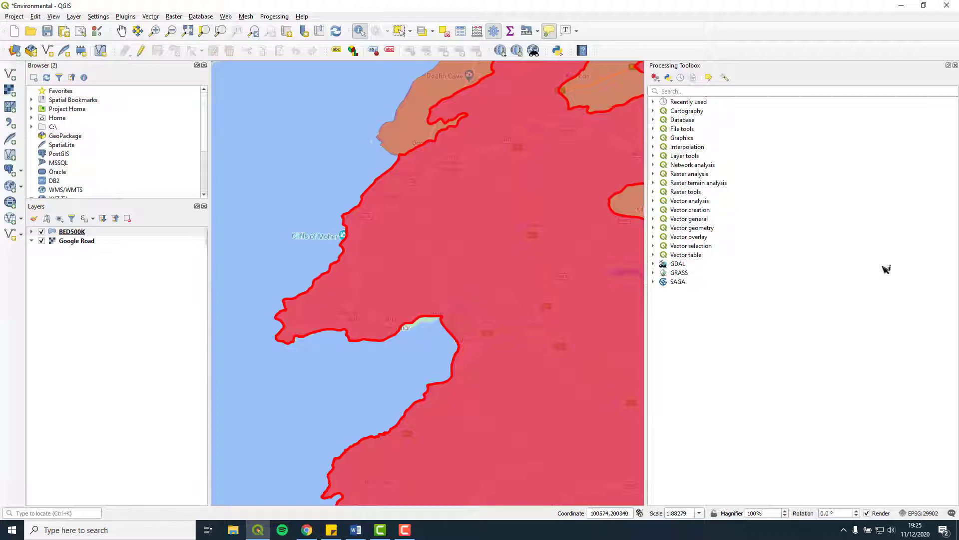
left_click(121, 31)
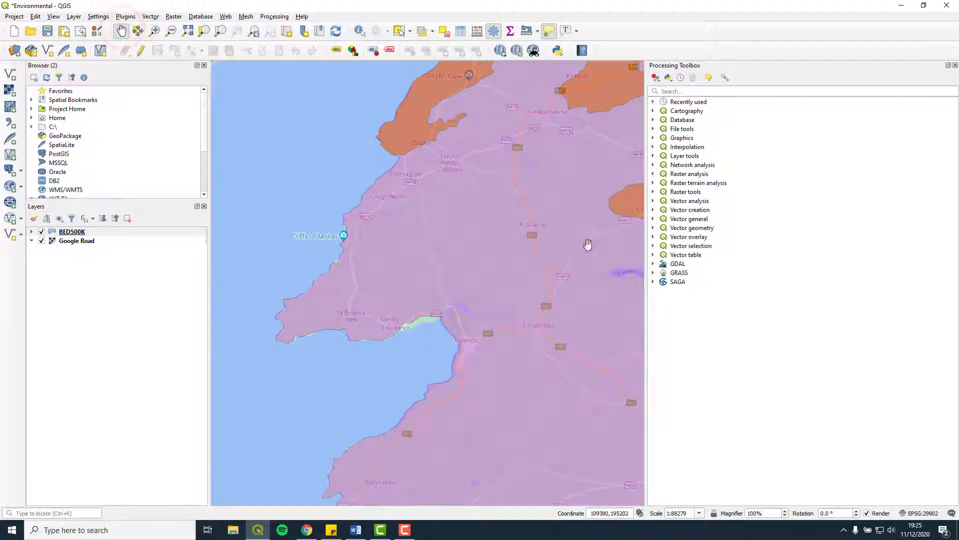
Zoom out to Ireland's full extent, showing geology over the Google Road basemap
mouse_move(629, 263)
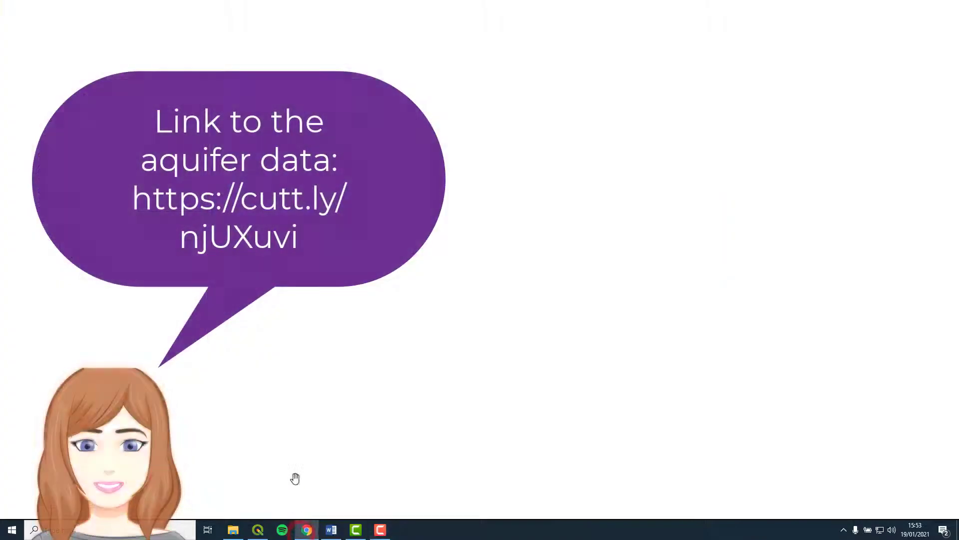
Open the pasted cutt.ly aquifer data link in Chrome and download the Drive zip
left_click(256, 29)
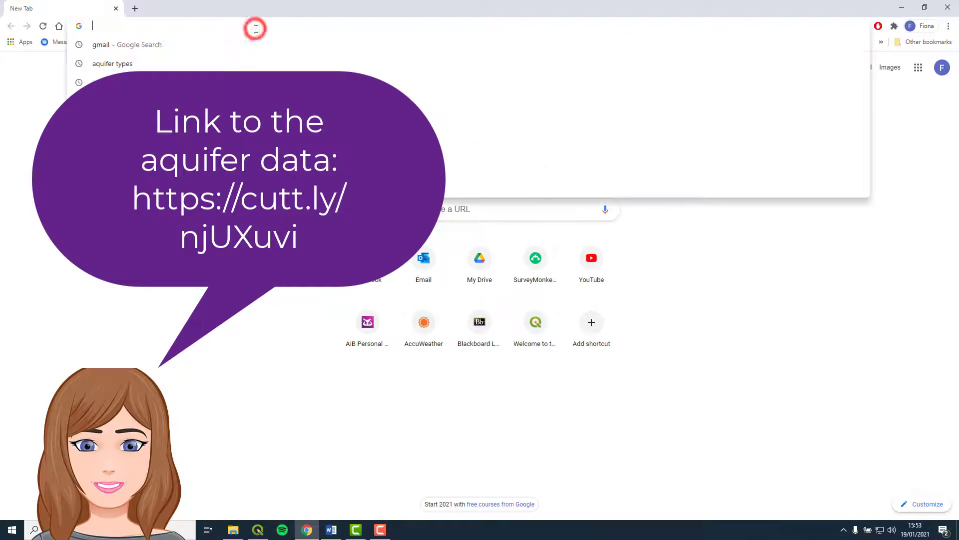
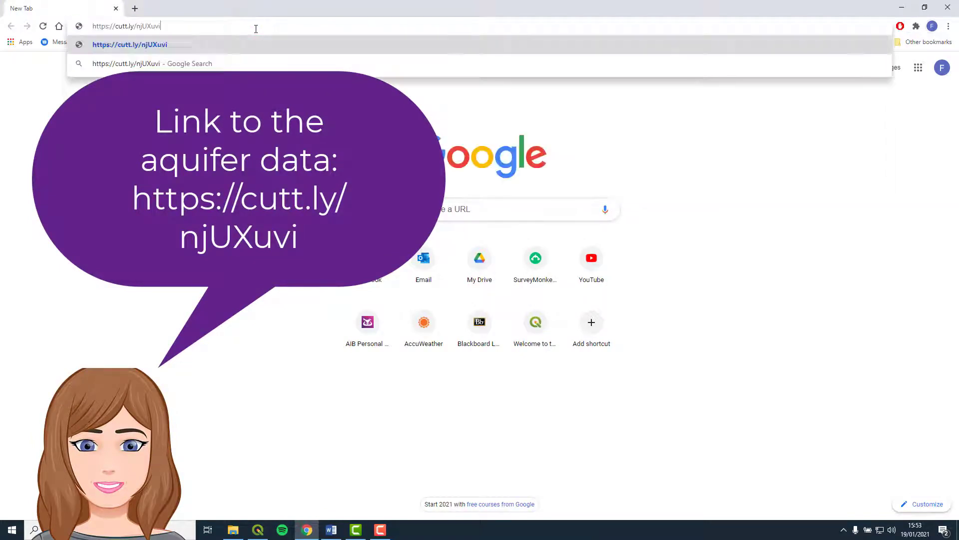
key("Return")
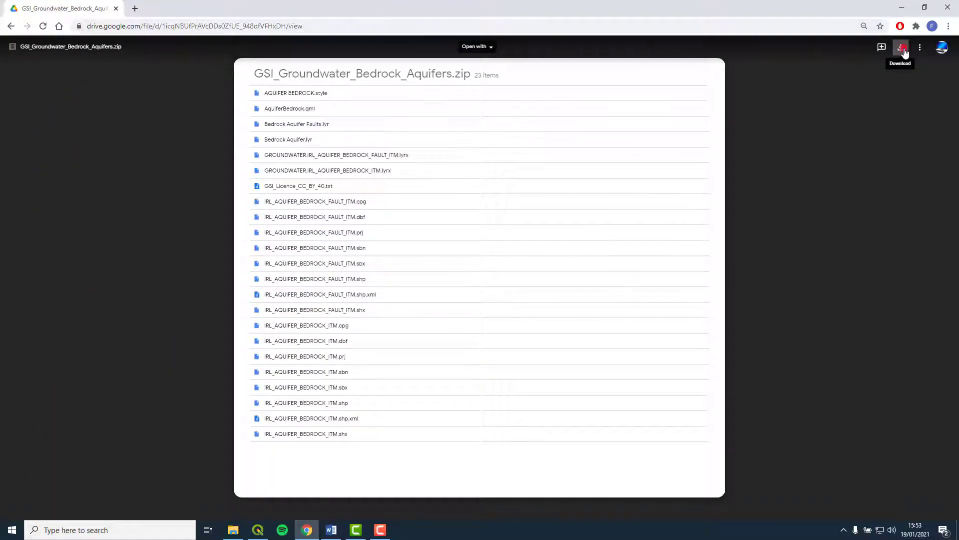
left_click(901, 46)
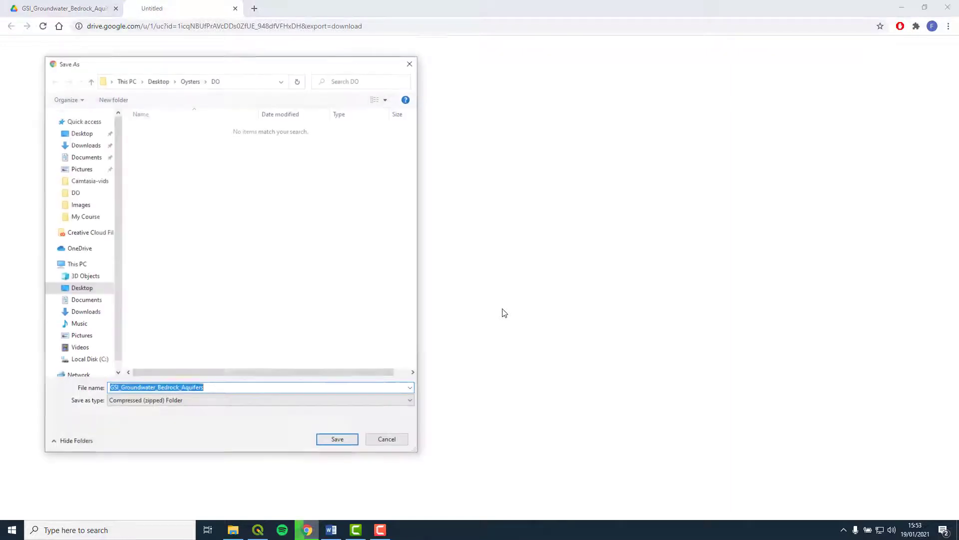
Save GSI_Groundwater_Bedrock_Aquifers.zip into the Desktop > QGIS-FS > Data folder
left_click(158, 81)
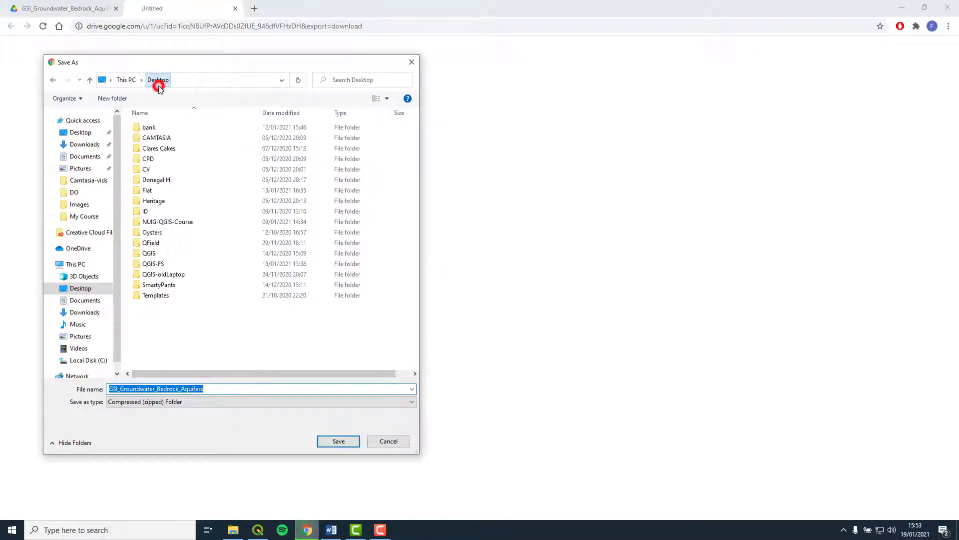
double_click(155, 264)
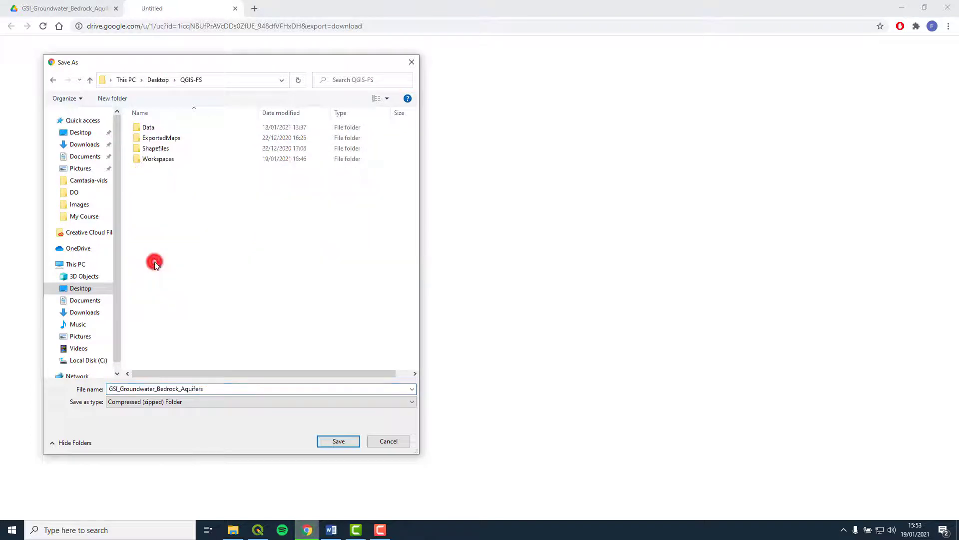
double_click(198, 127)
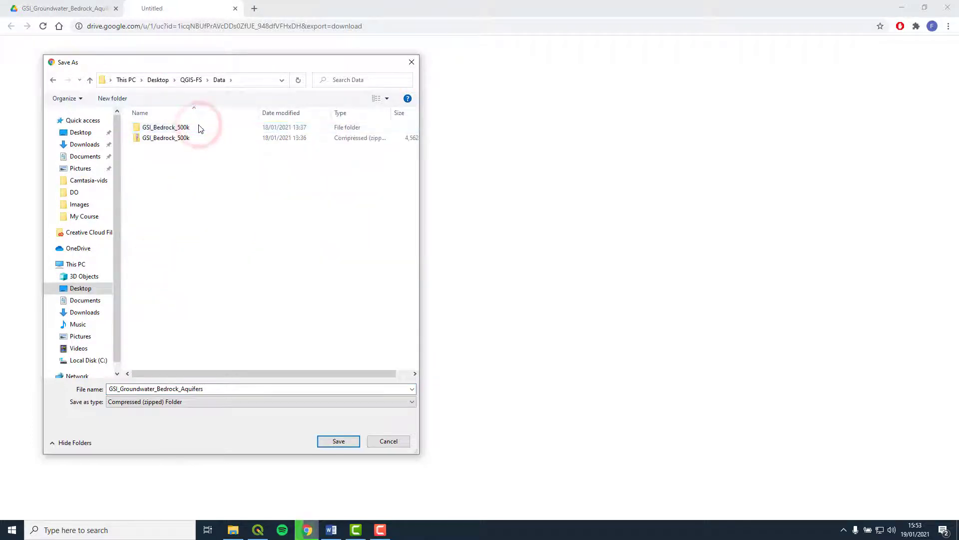
left_click(338, 442)
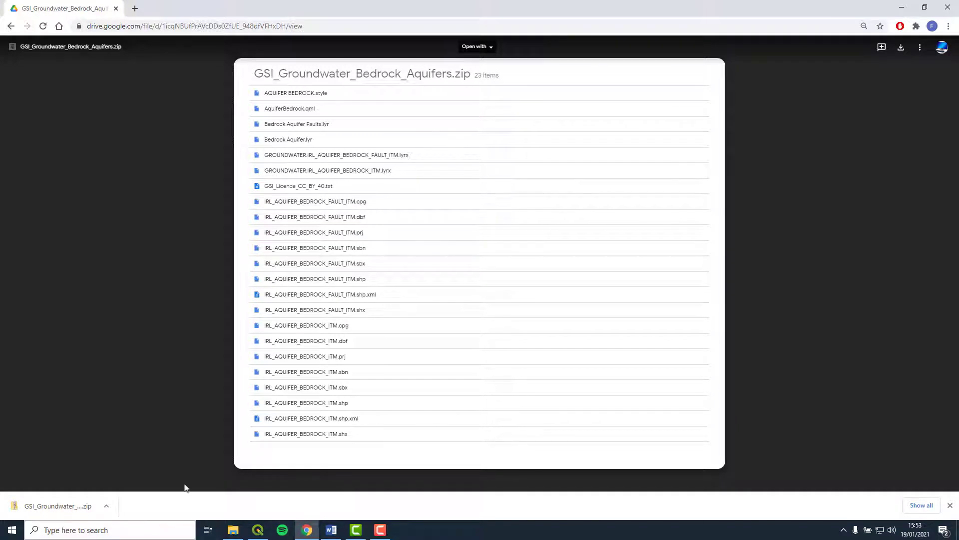
right_click(83, 504)
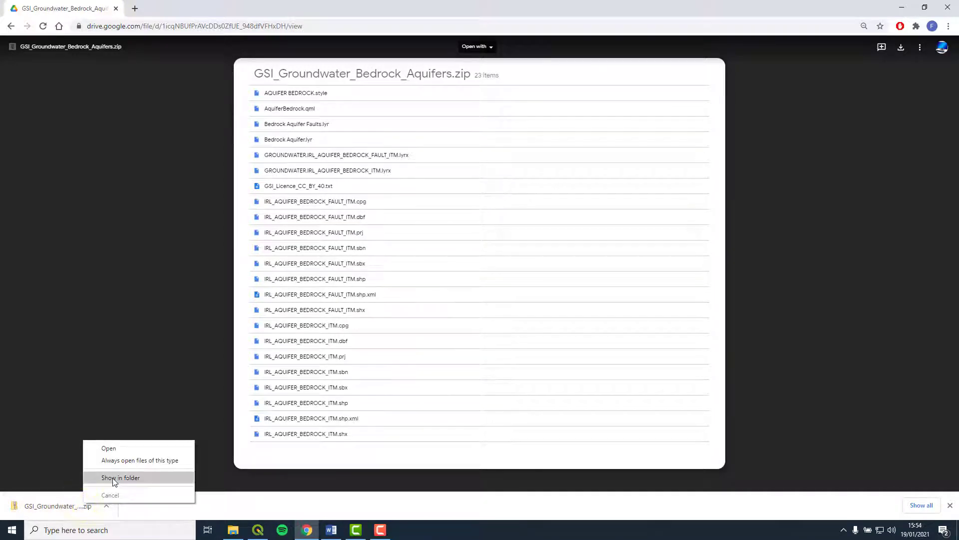
Extract the aquifer zip into a GSI_Groundwater_Bedrock_Aquifers folder in Data, then close both Explorer windows
left_click(113, 478)
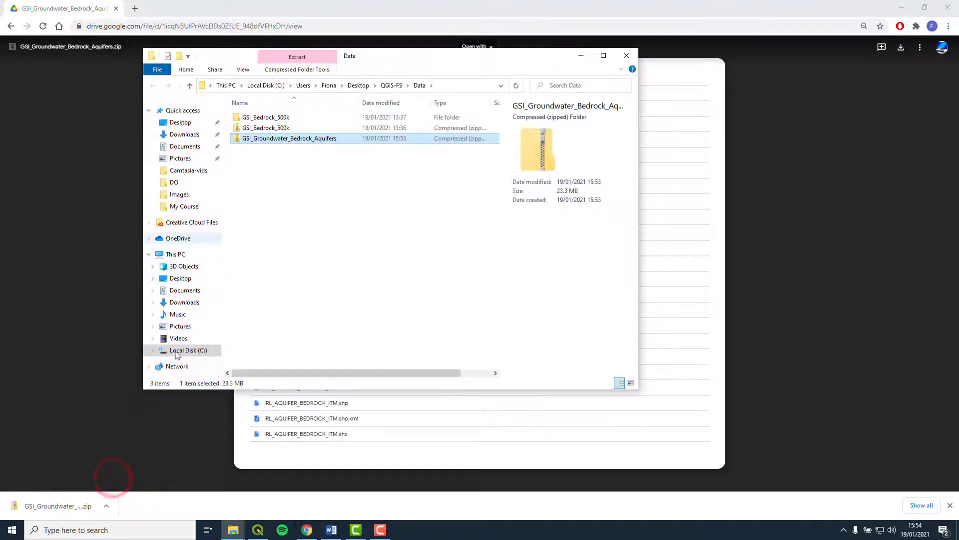
right_click(280, 141)
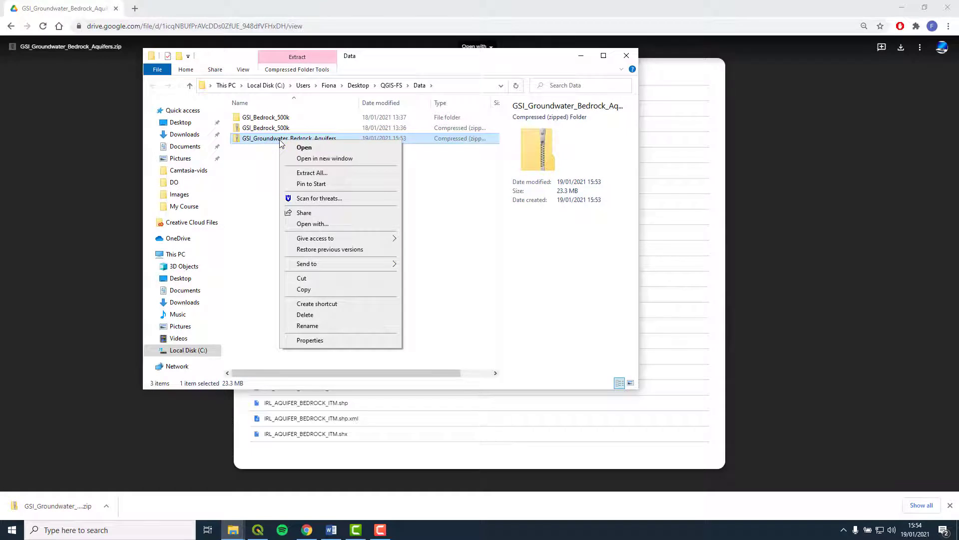
left_click(336, 174)
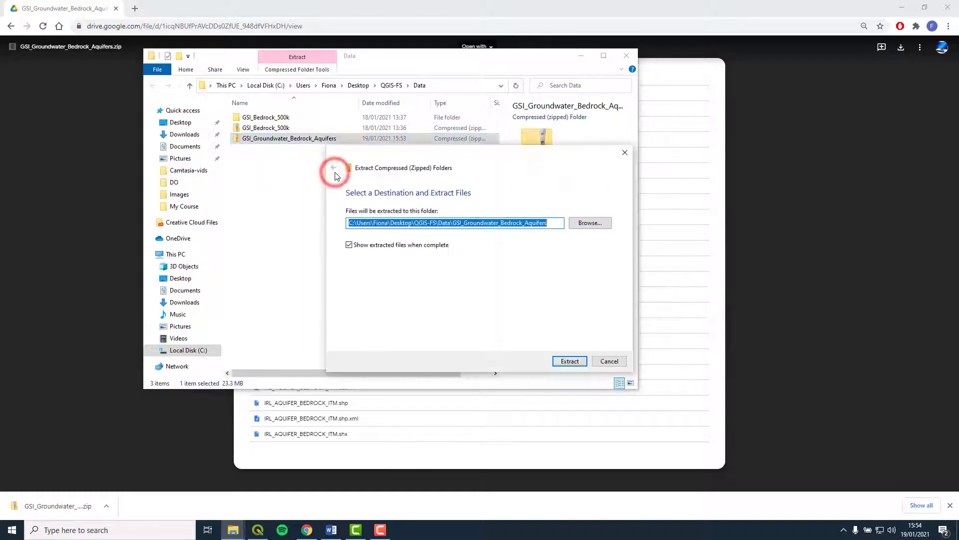
left_click(569, 361)
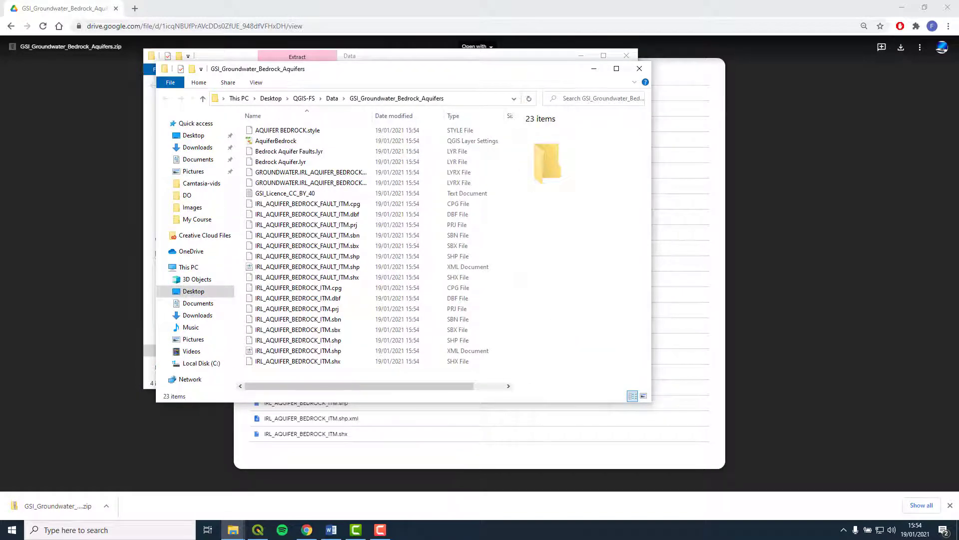
left_click(639, 68)
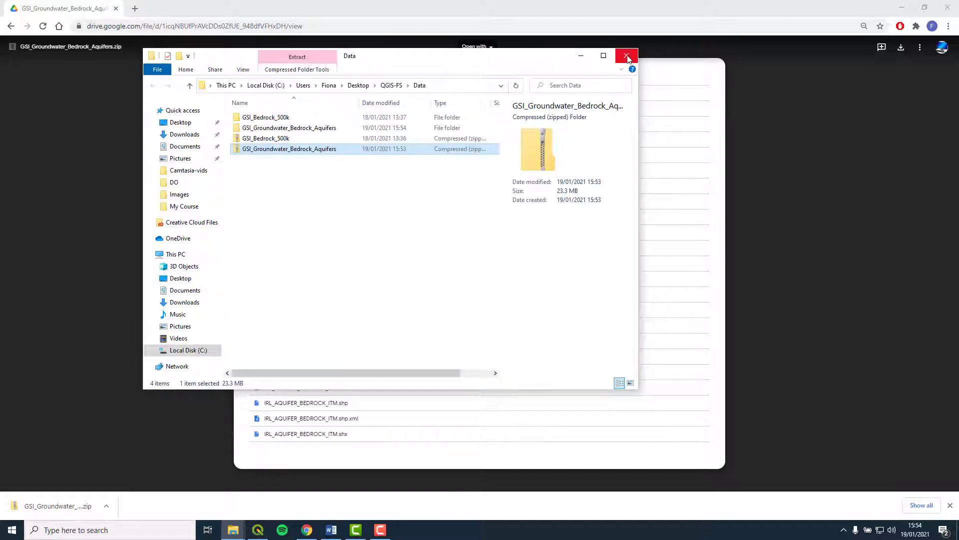
left_click(627, 55)
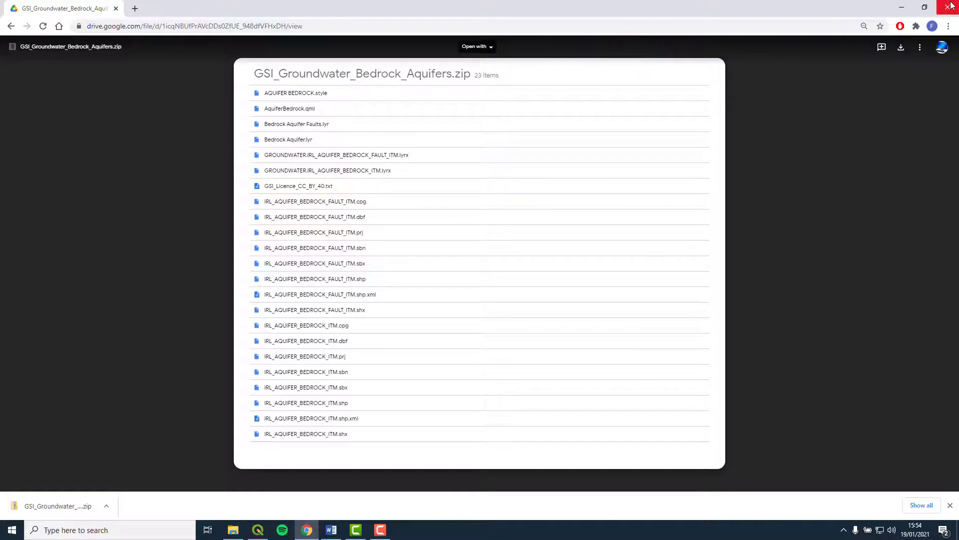
Close Chrome and open the file browser of QGIS's Add Vector Layer dialog
left_click(949, 7)
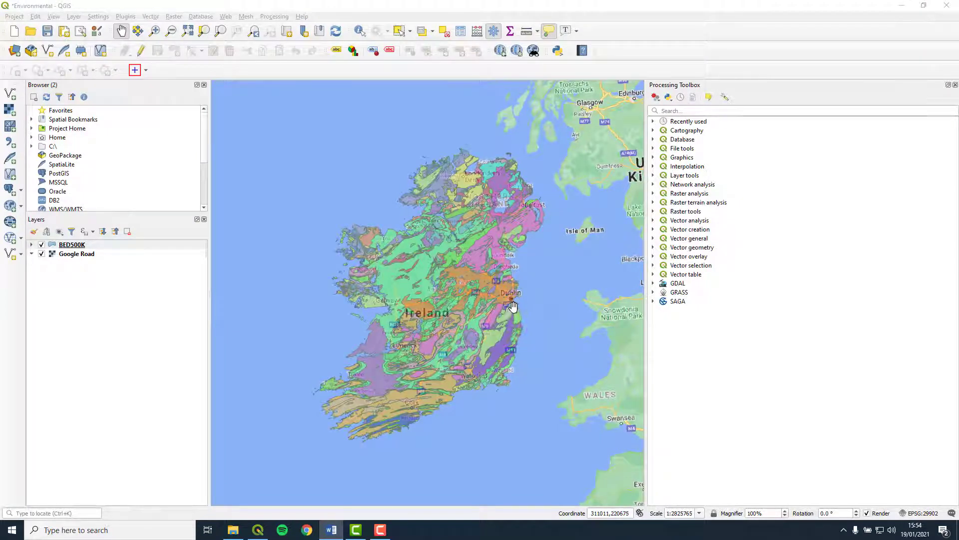
mouse_move(513, 306)
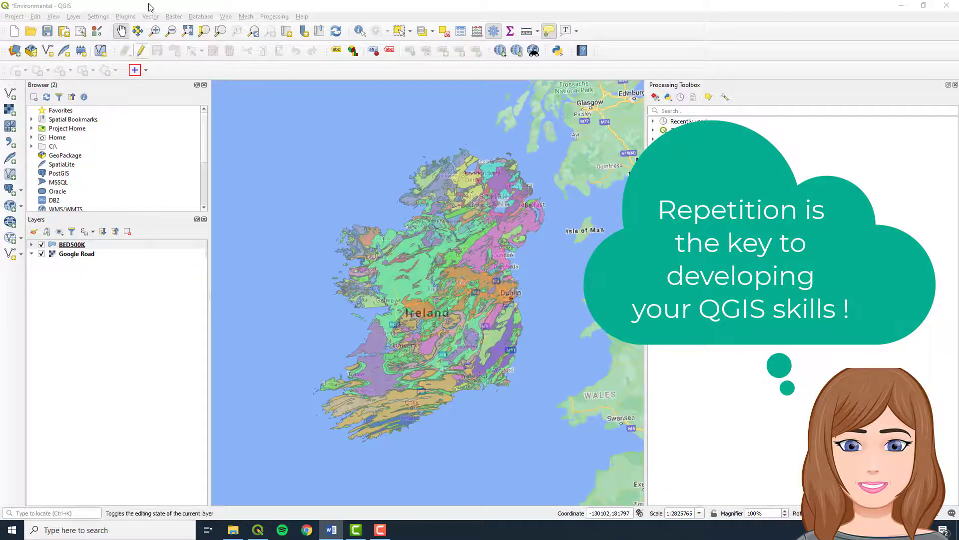
left_click(81, 18)
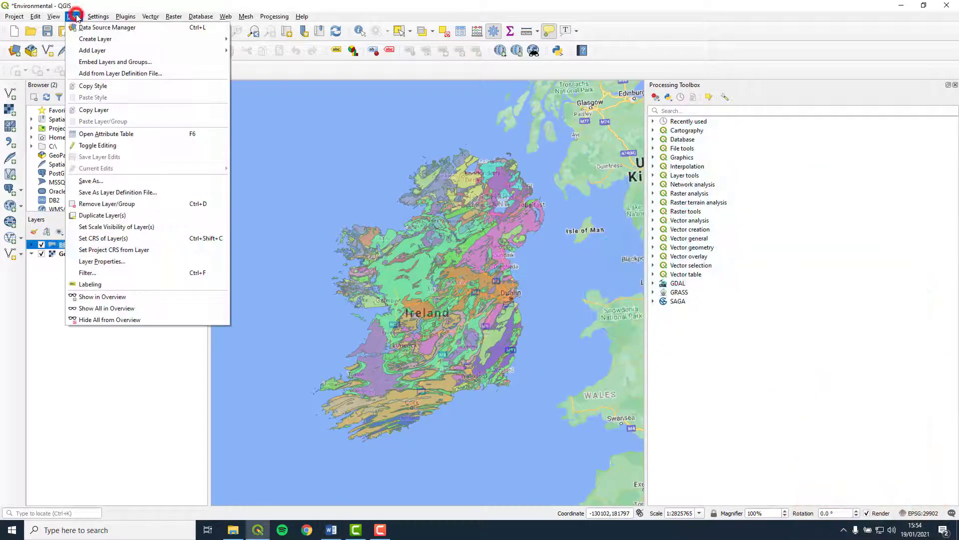
mouse_move(90, 52)
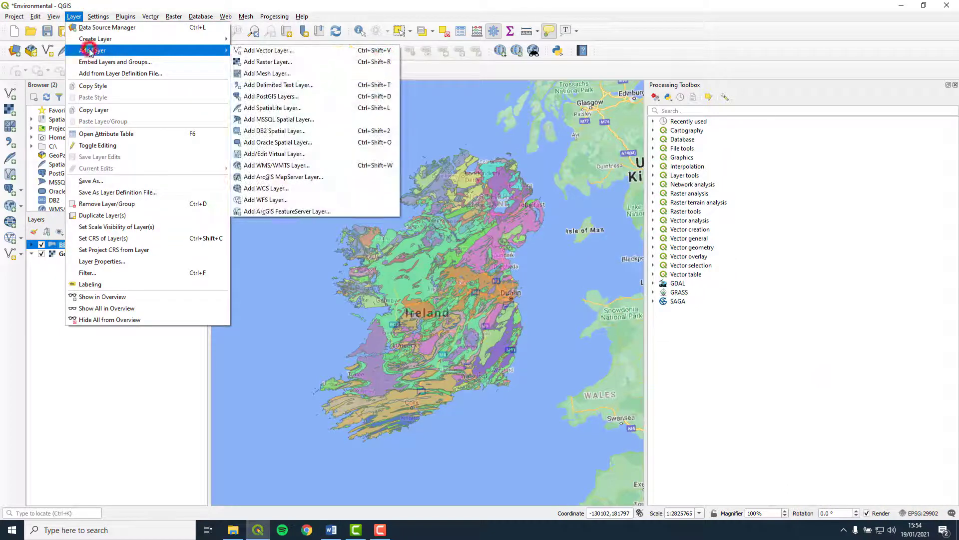
left_click(274, 50)
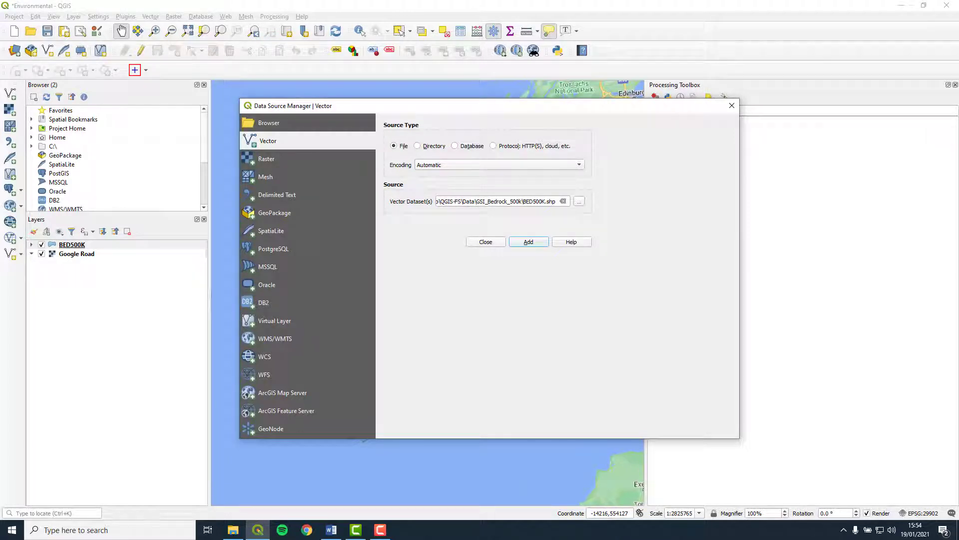
left_click(579, 201)
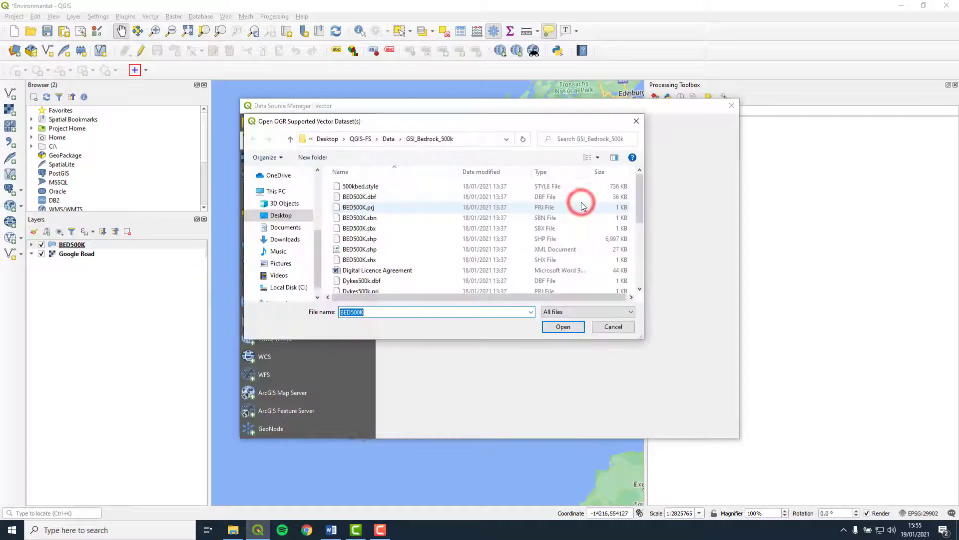
Add IRL_AQUIFER_BEDROCK_ITM.shp from Data > GSI_Groundwater_Bedrock_Aquifers as a vector layer
left_click(392, 138)
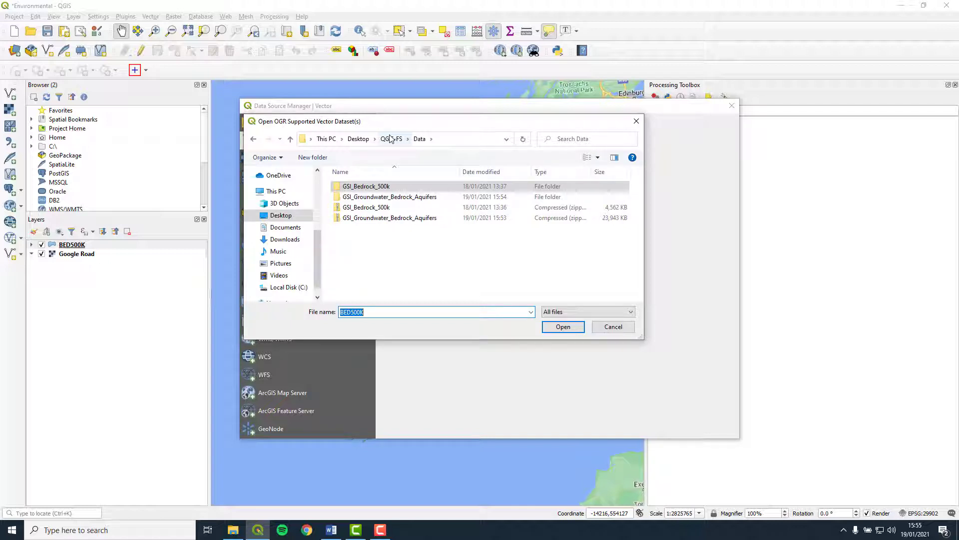
double_click(406, 197)
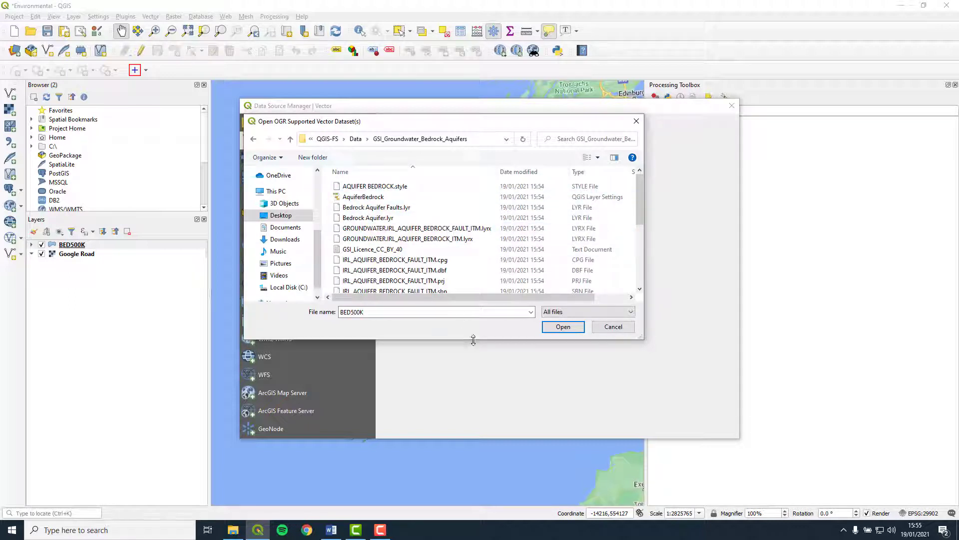
left_click_drag(473, 339, 465, 482)
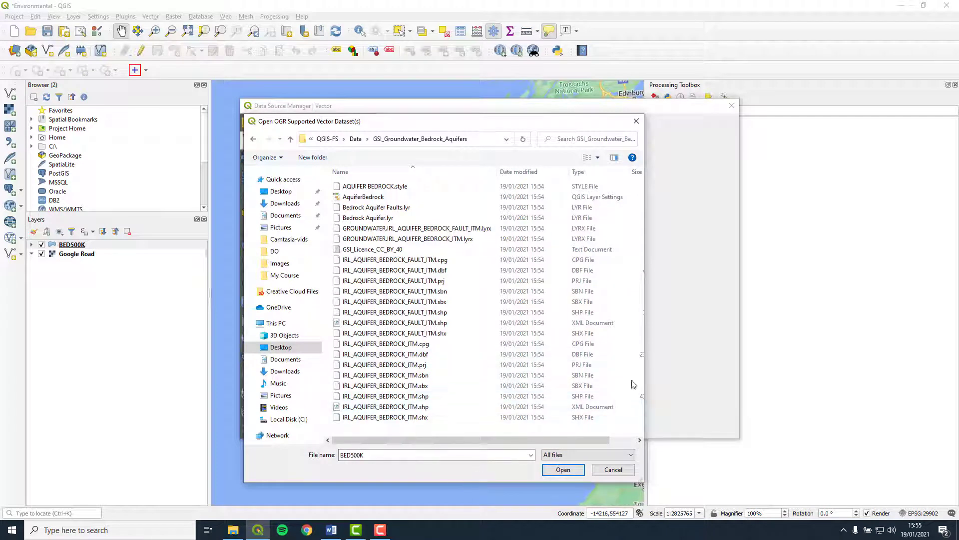
left_click_drag(644, 370, 733, 371)
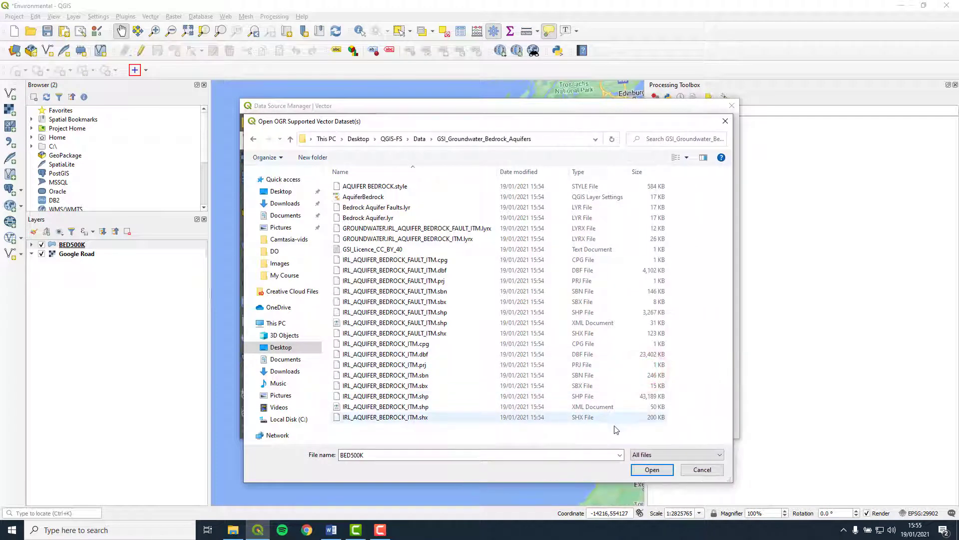
left_click(592, 398)
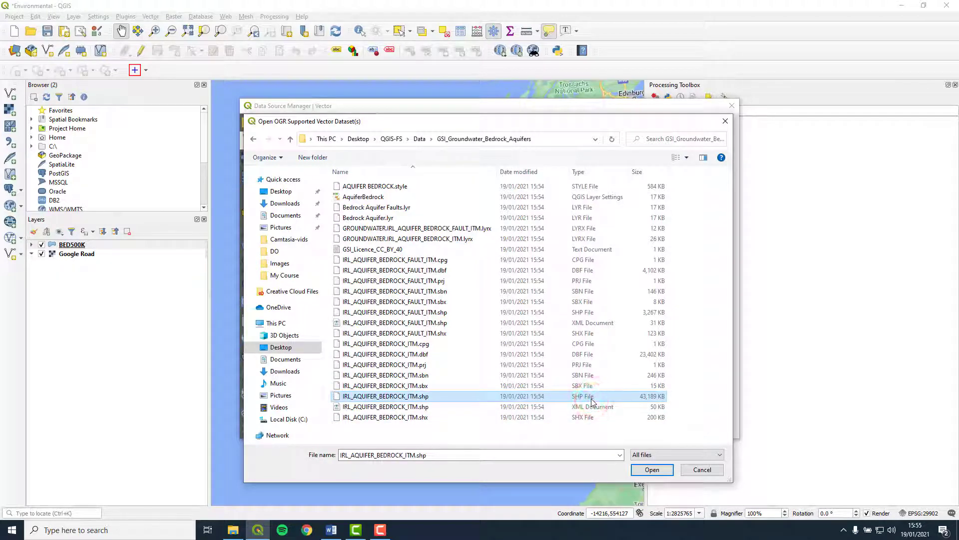
left_click(652, 470)
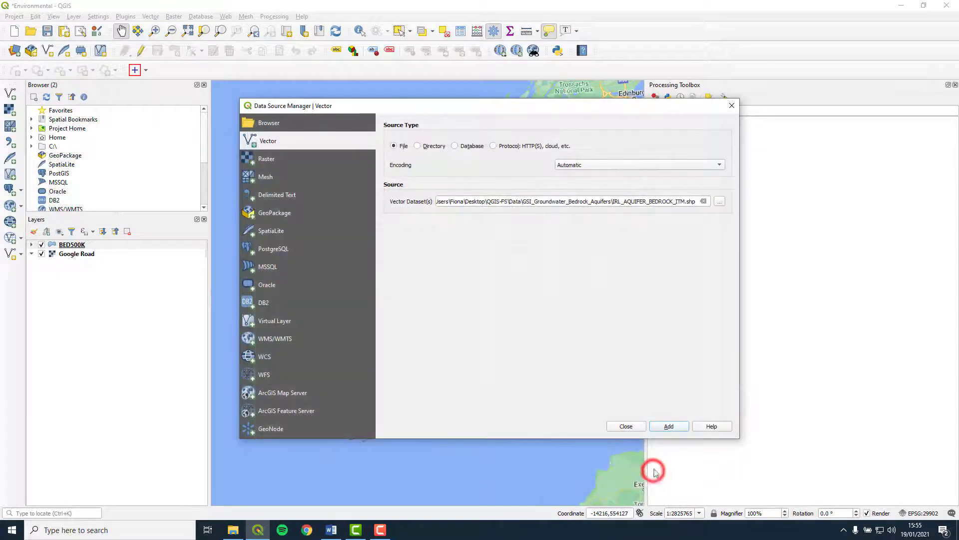
left_click(672, 424)
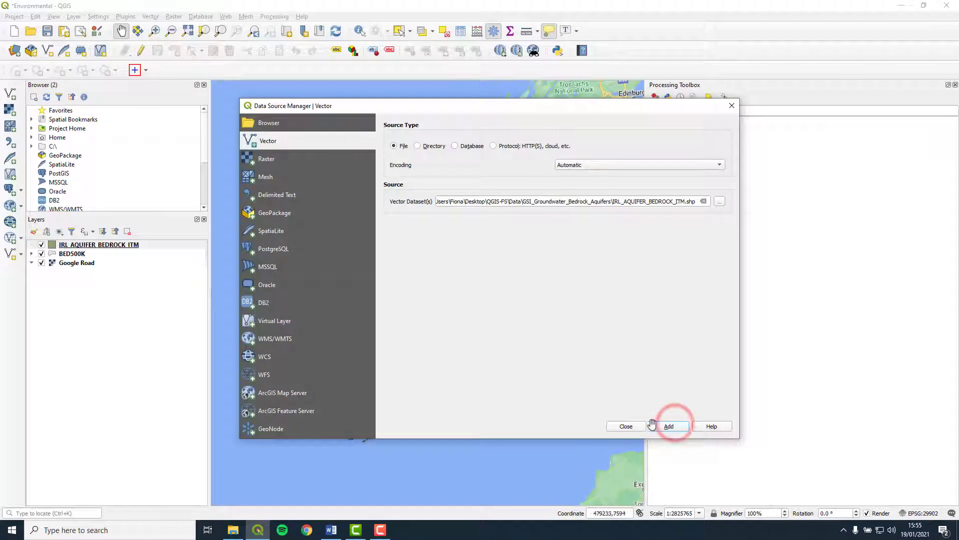
left_click(627, 426)
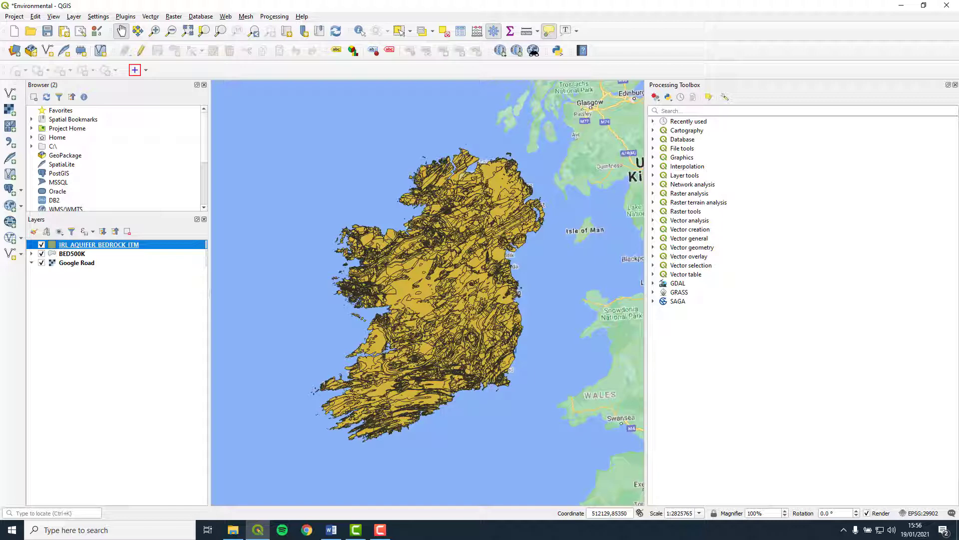
Load the AquiferBedrock.qml style file into the aquifer layer's properties
right_click(124, 245)
left_click(180, 437)
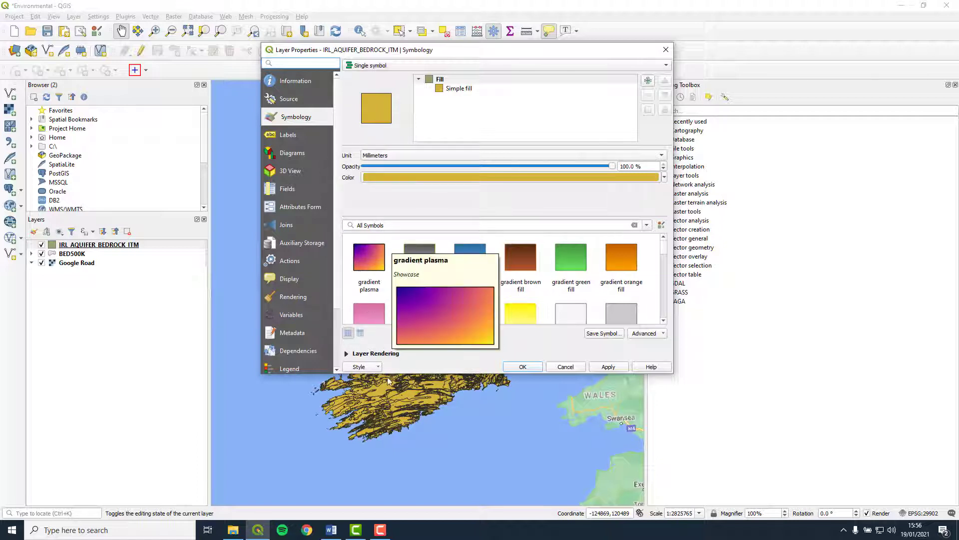
left_click(376, 366)
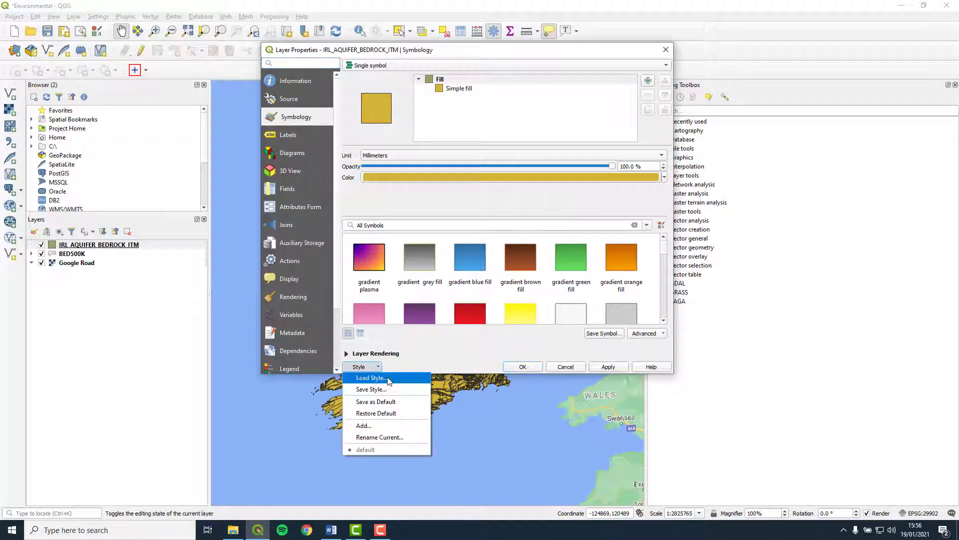
left_click(380, 378)
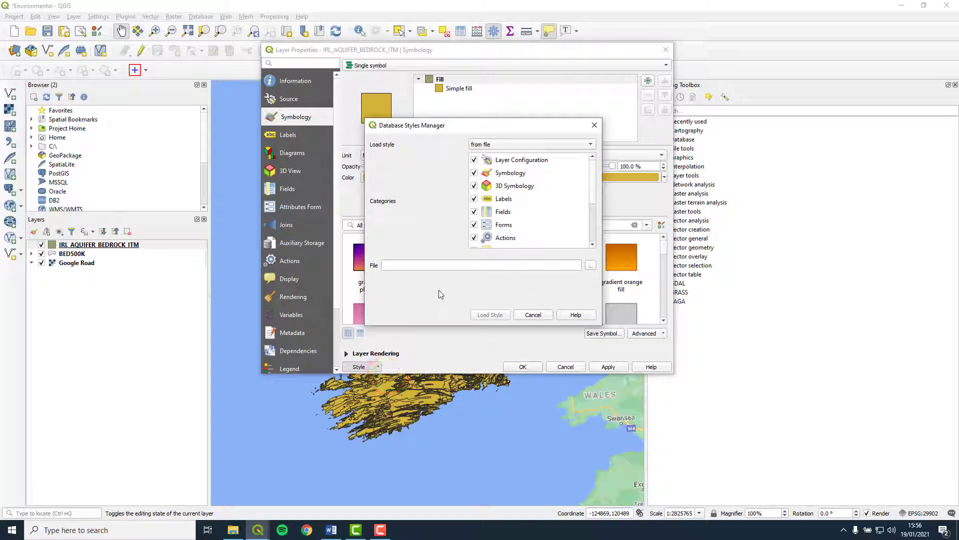
left_click(592, 266)
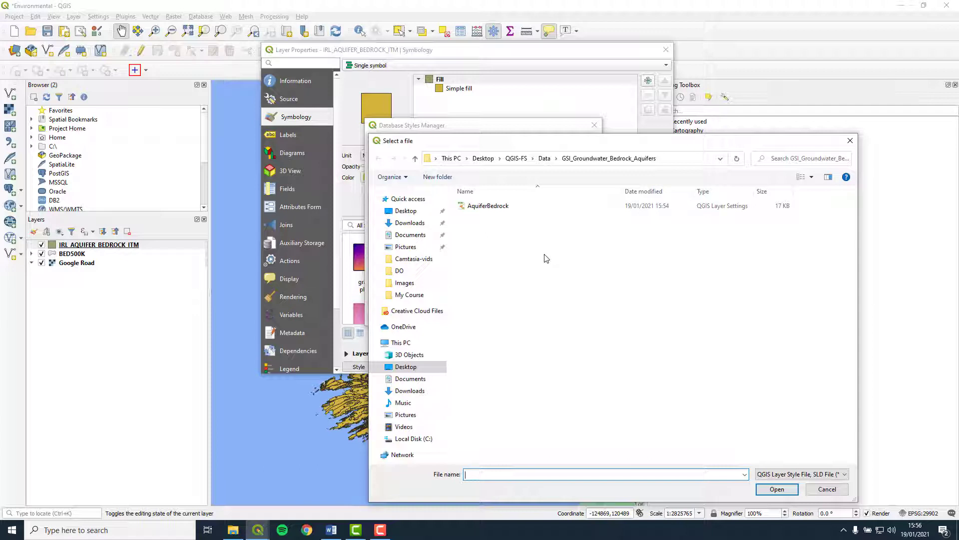
left_click(538, 209)
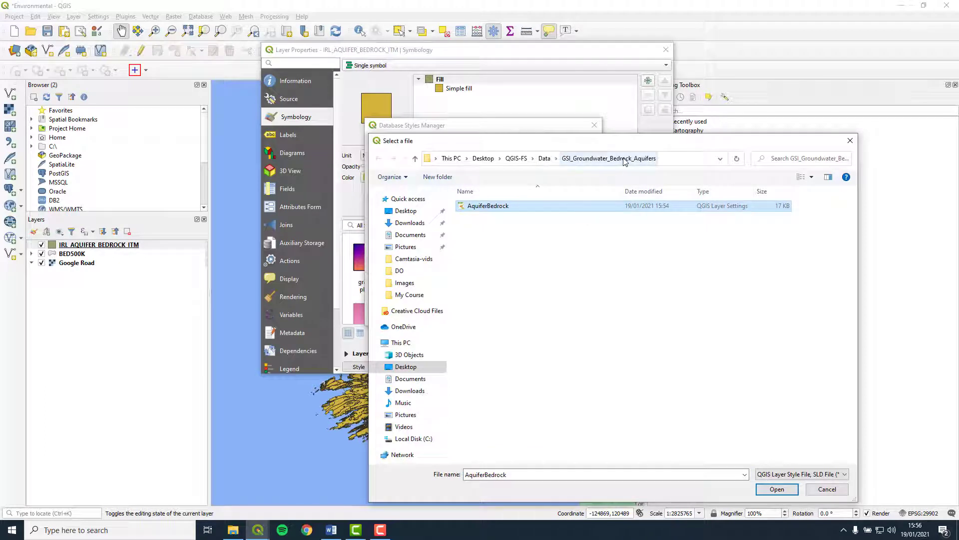
left_click(777, 491)
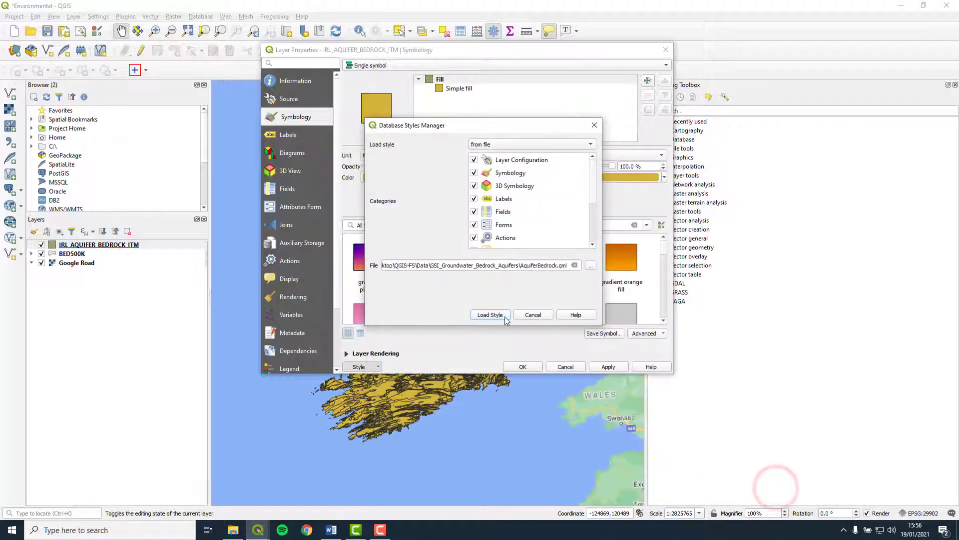
left_click(505, 317)
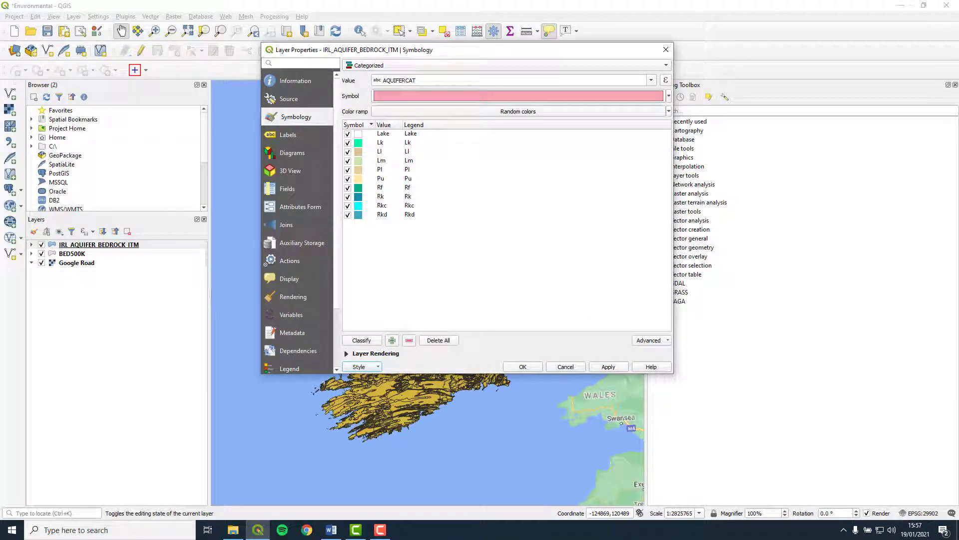
Apply the categorised aquifer style and hide the BED500K geology layer
left_click(591, 367)
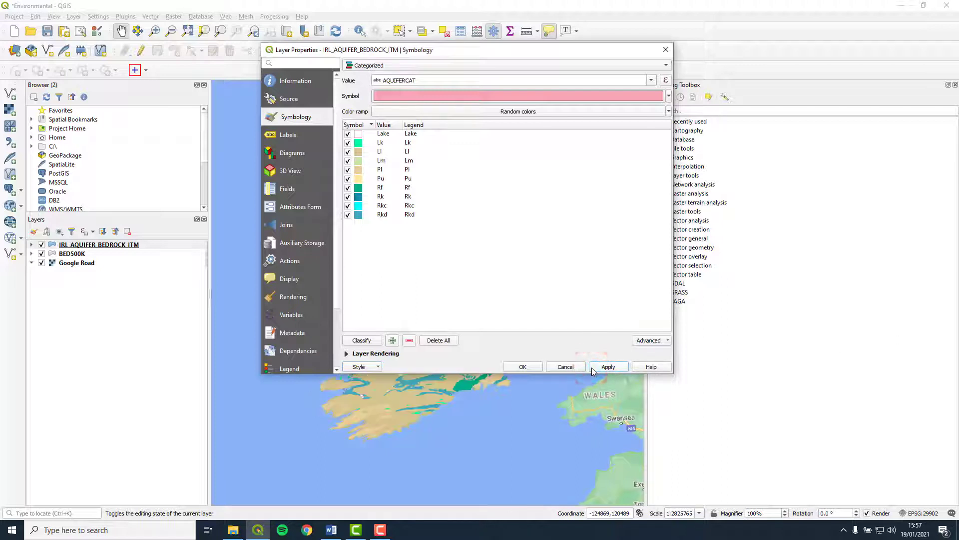
left_click(513, 367)
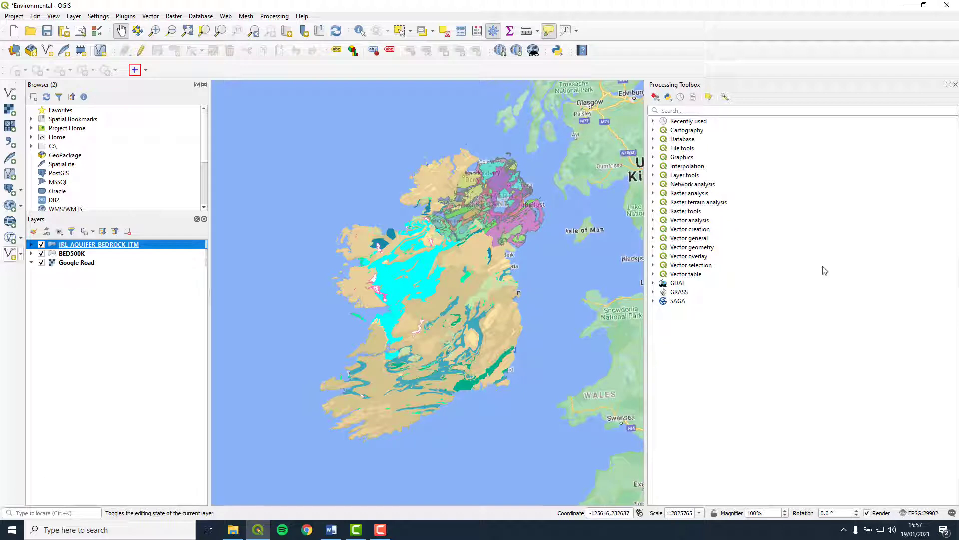
left_click(42, 253)
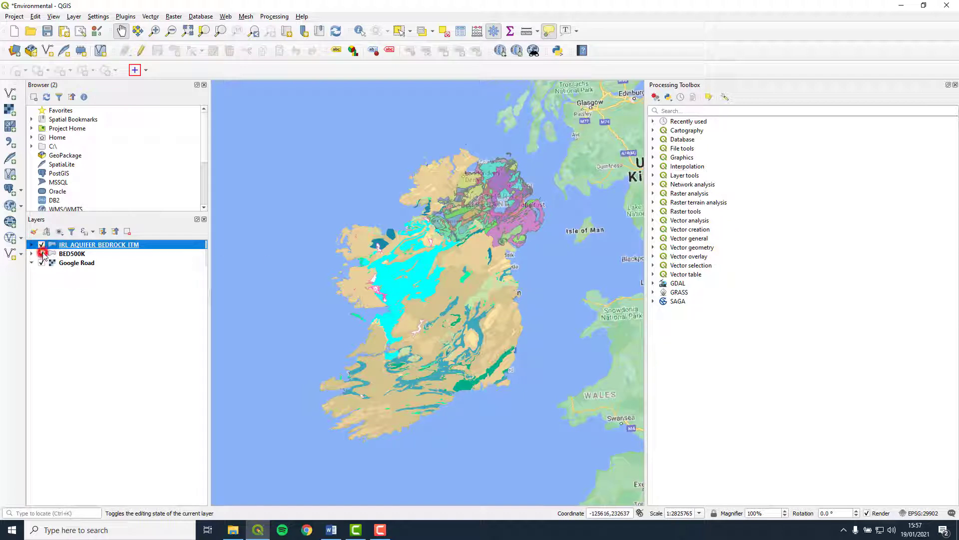
Set the aquifer layer's rendering opacity to 50%
right_click(107, 248)
left_click(152, 440)
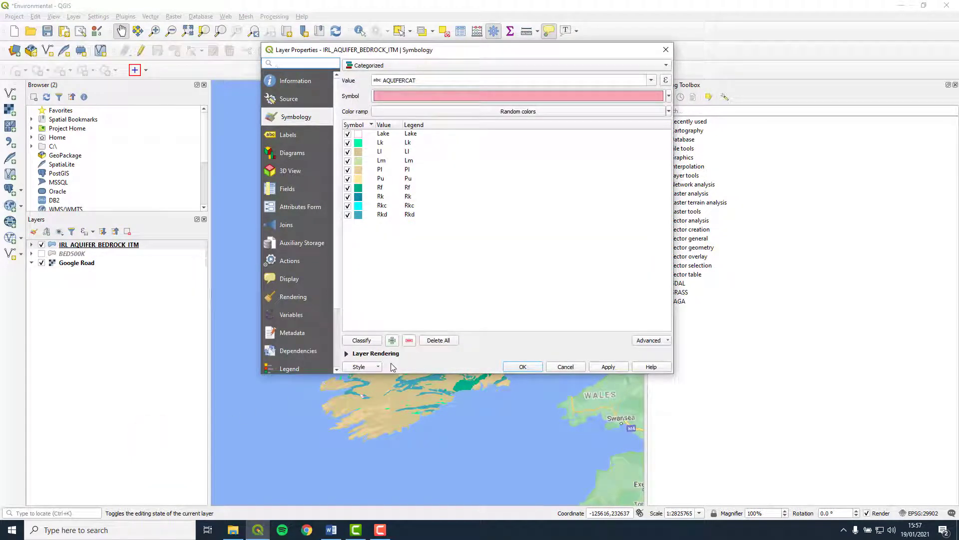
left_click(347, 353)
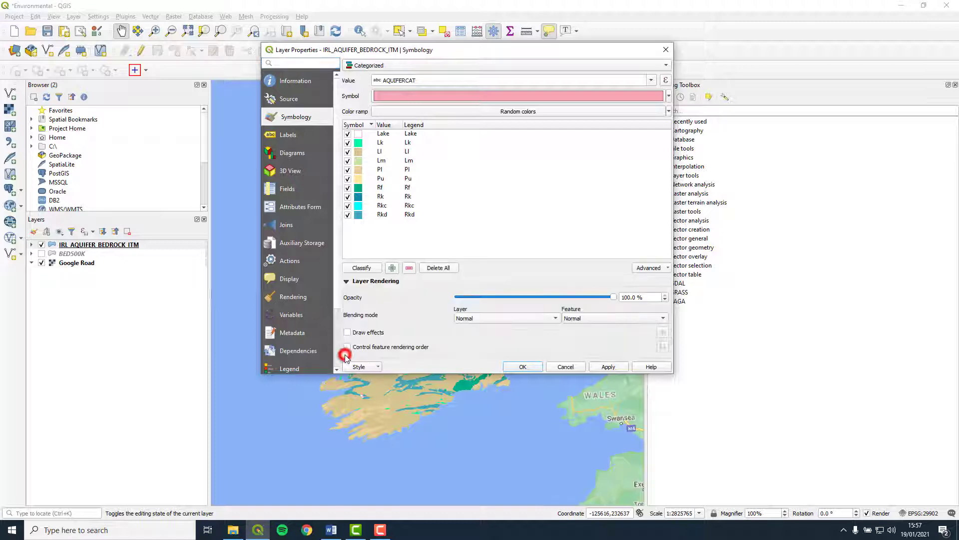
left_click(628, 298)
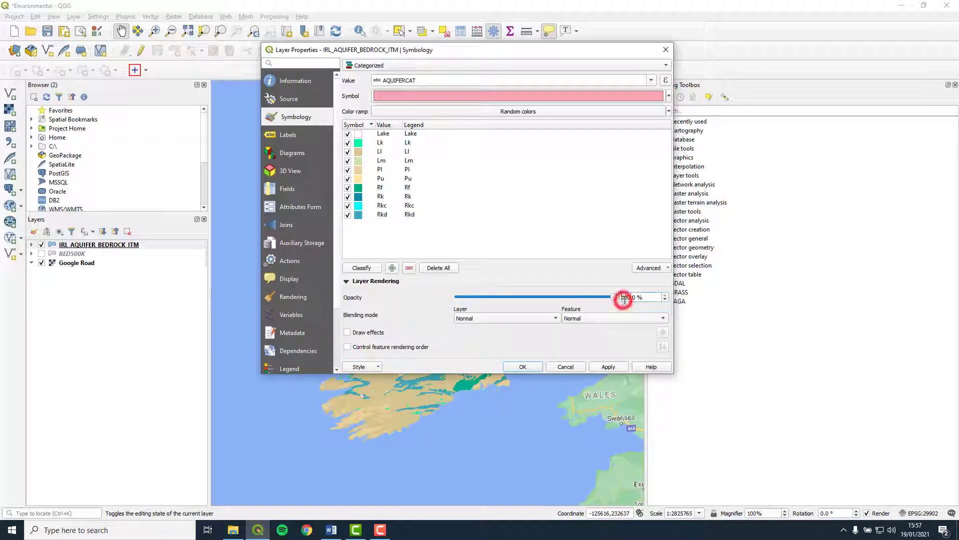
left_click_drag(628, 298, 620, 305)
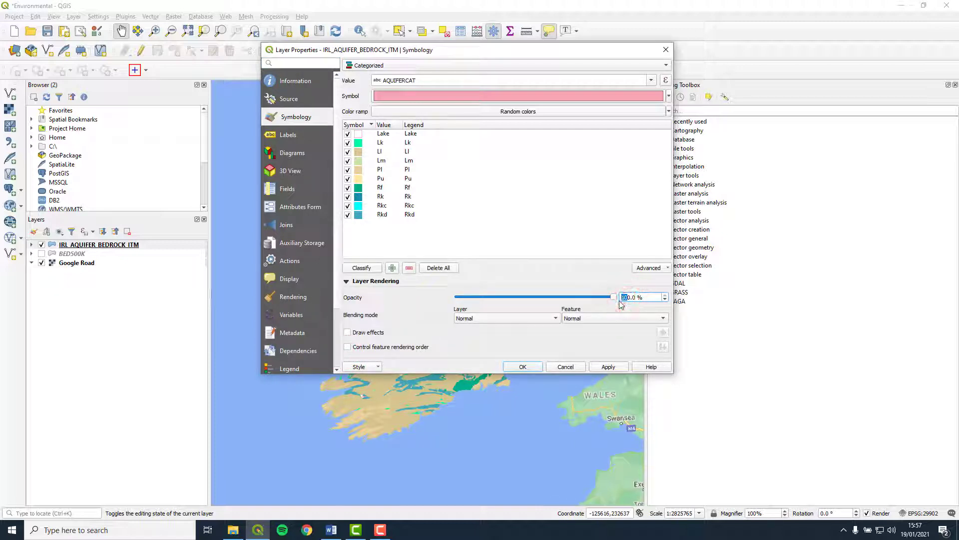
type("5")
left_click(608, 367)
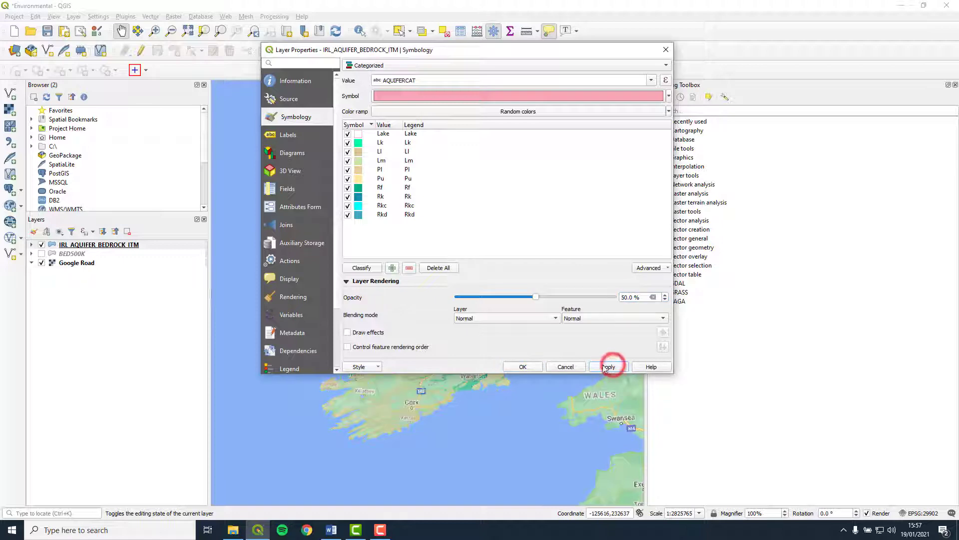
left_click(522, 366)
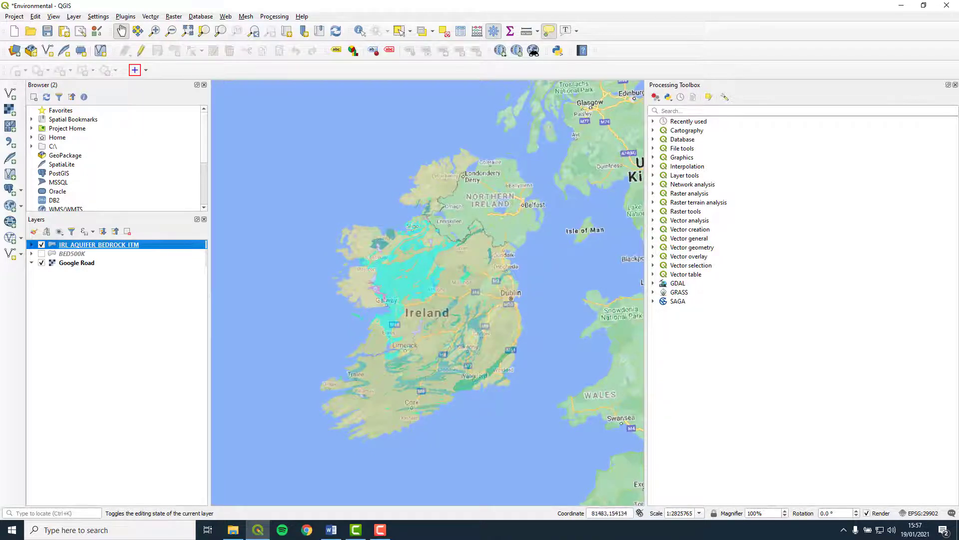
Zoom into County Clare and pan the map to centre the Cliffs of Moher
scroll(353, 350, "up", 2)
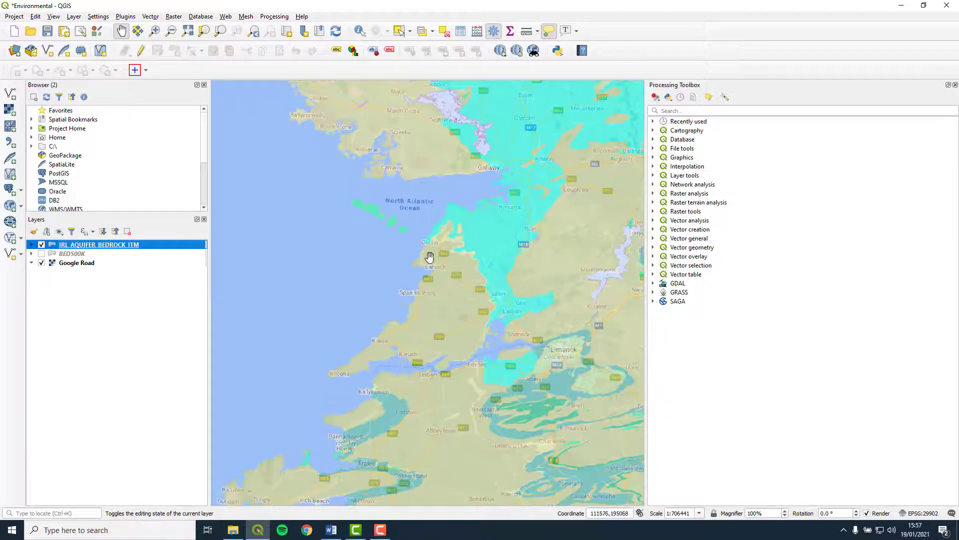
scroll(422, 258, "up", 1)
scroll(423, 257, "up", 1)
scroll(419, 254, "up", 1)
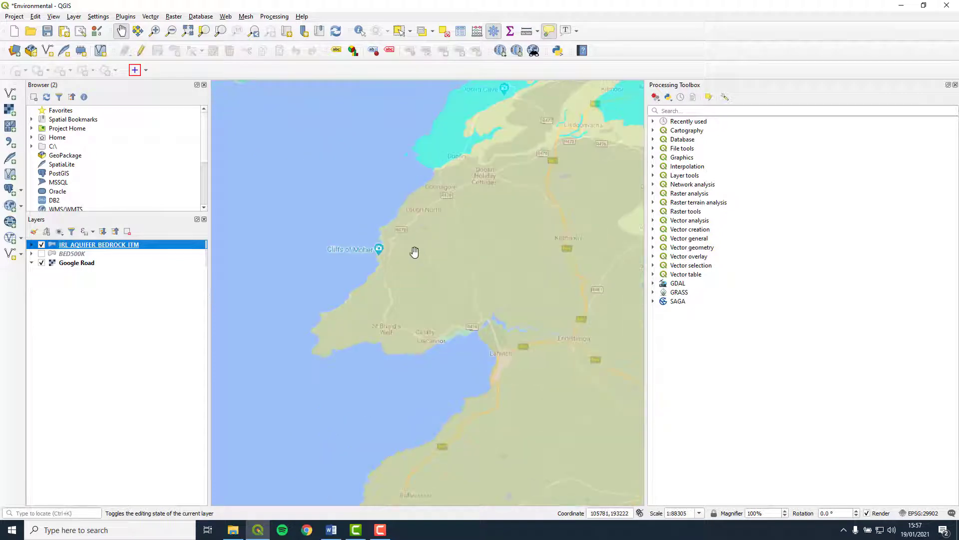
left_click_drag(394, 238, 437, 249)
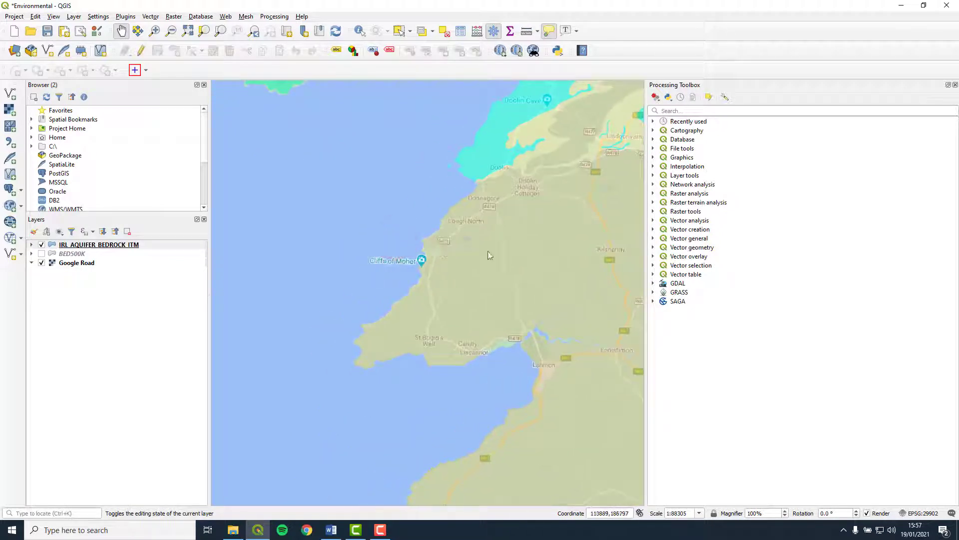
left_click(331, 529)
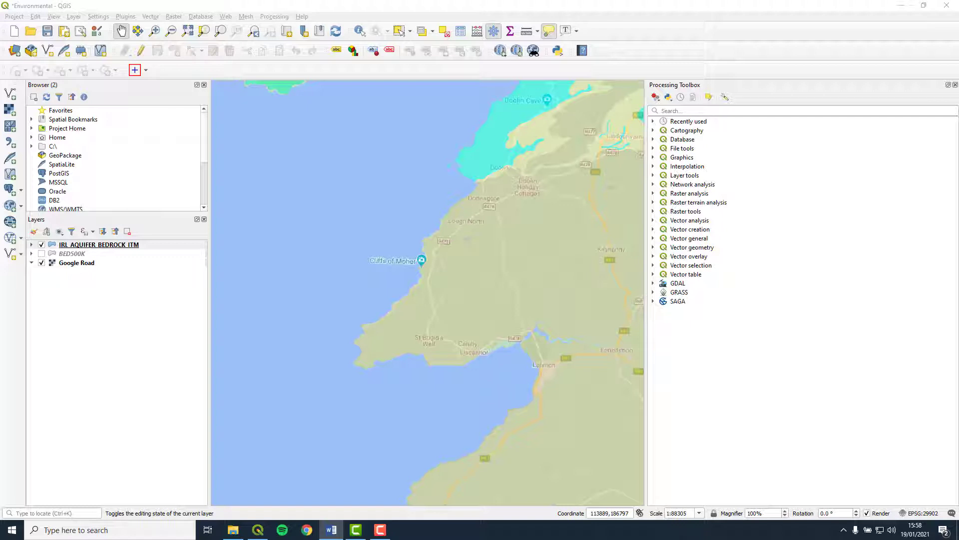
left_click(136, 245)
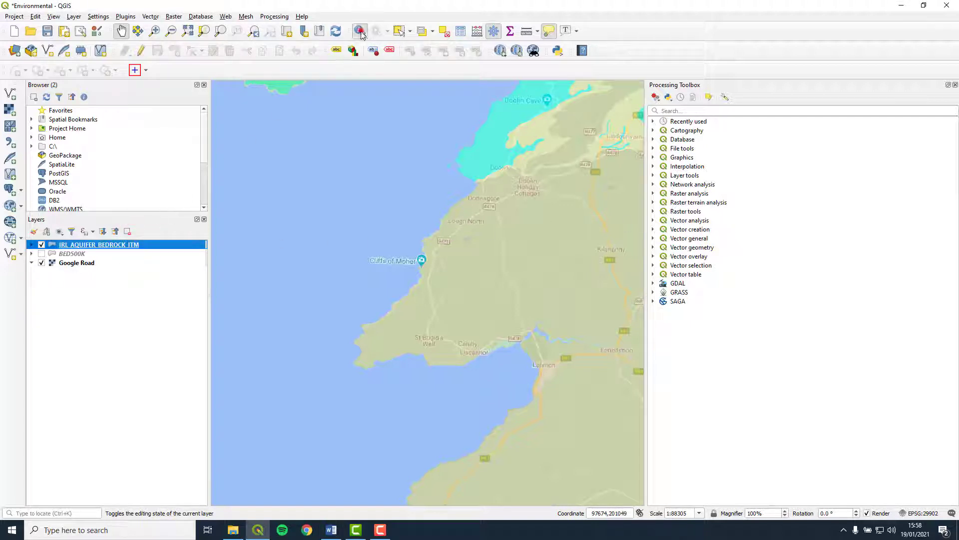
Identify the Cliffs of Moher aquifer polygon and read its AQUIFER_DE description
left_click(361, 31)
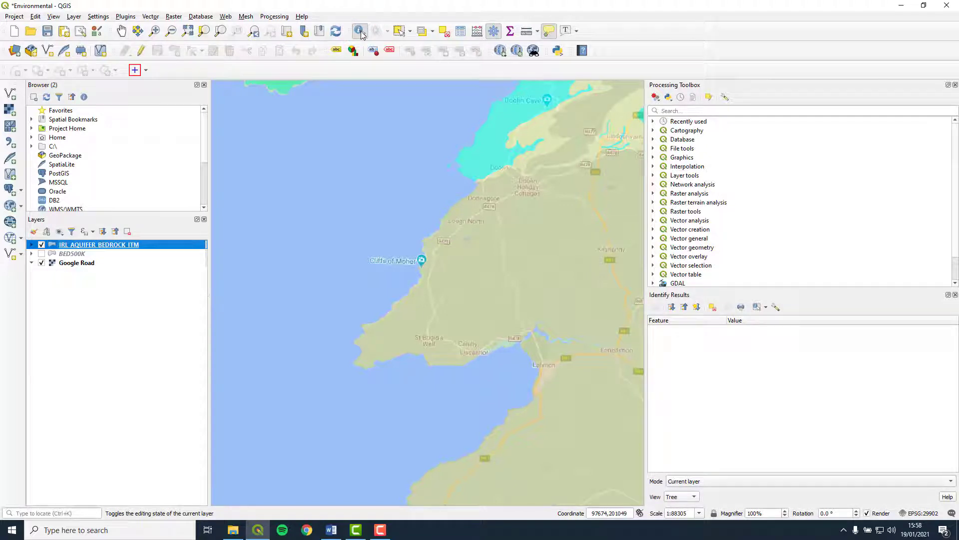
left_click(442, 283)
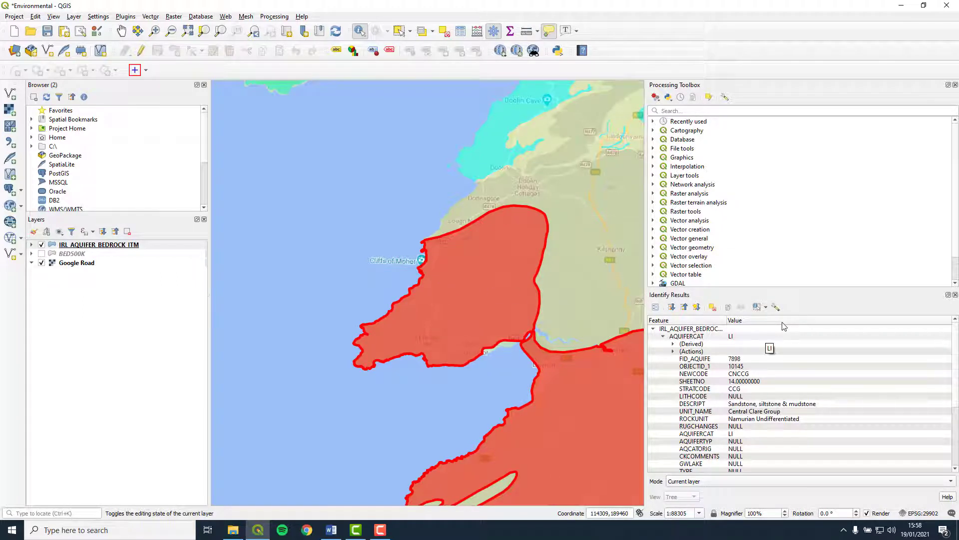
left_click(749, 336)
scroll(779, 370, "down", 5)
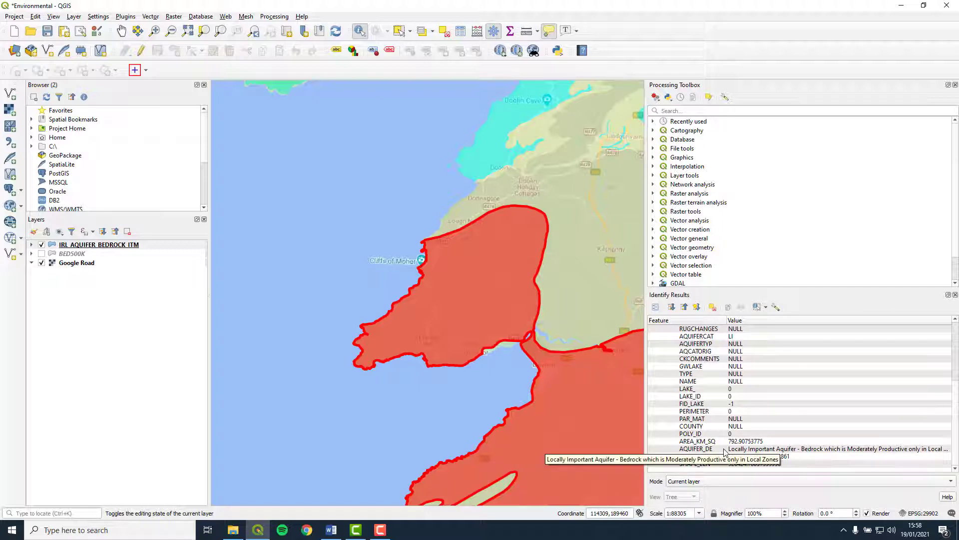
left_click(751, 448)
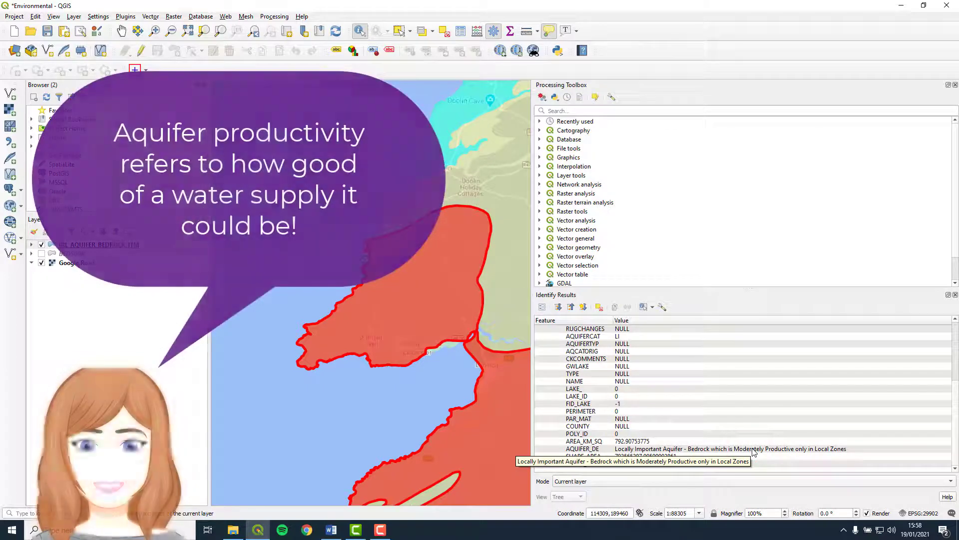
left_click(753, 448)
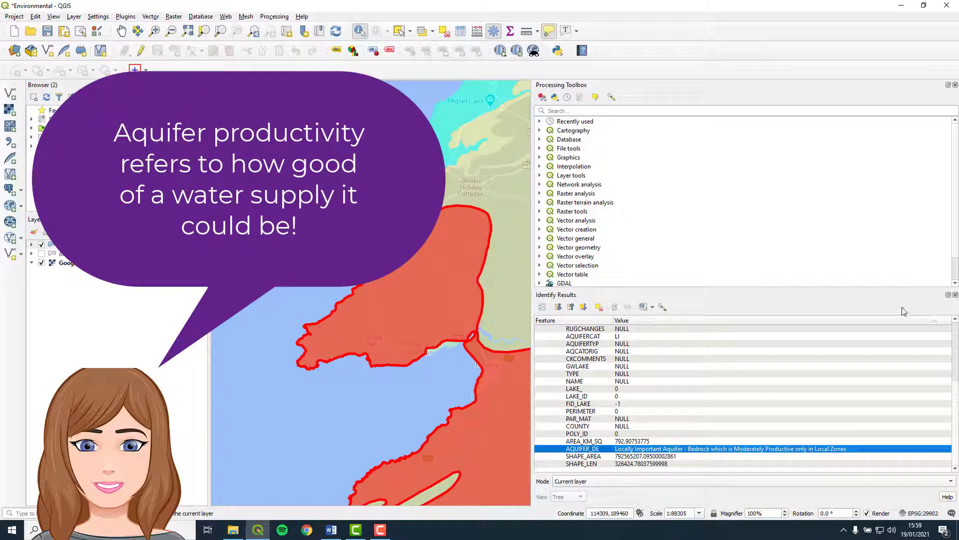
left_click(955, 295)
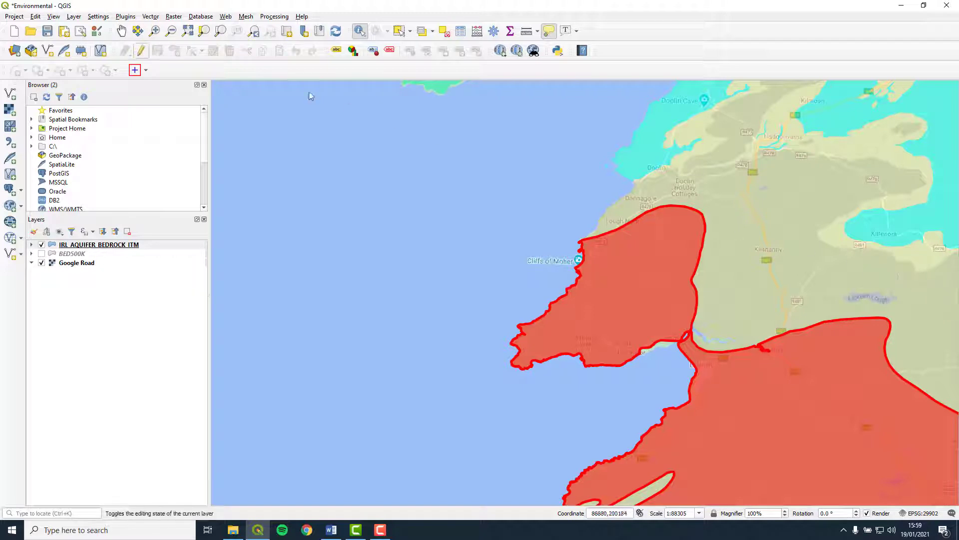
left_click(121, 31)
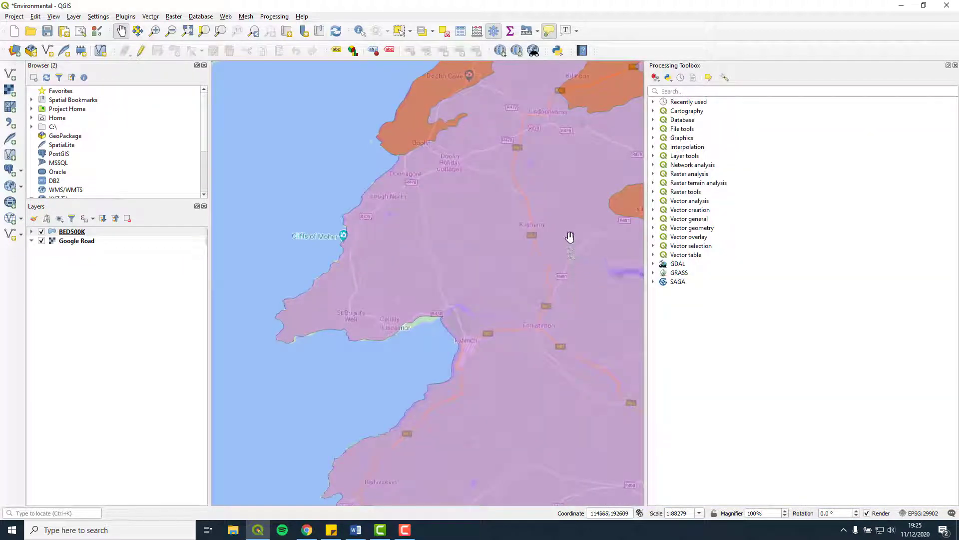
mouse_move(570, 237)
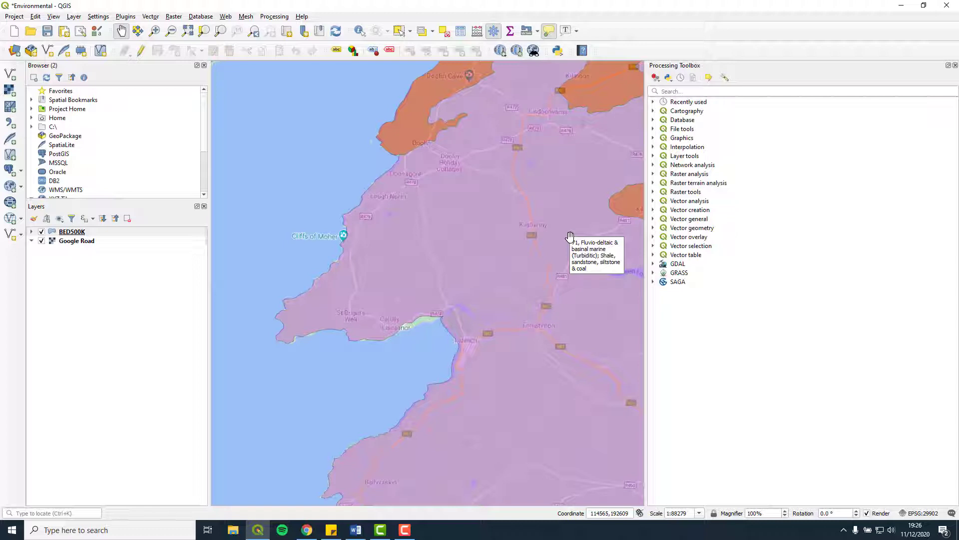
left_click_drag(539, 249, 383, 343)
left_click_drag(384, 304, 578, 146)
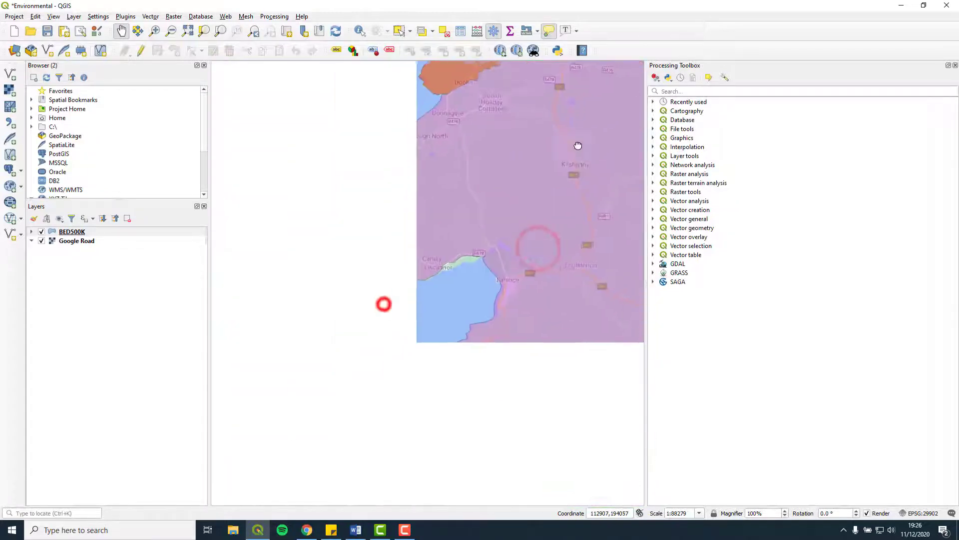
left_click_drag(539, 353, 537, 495)
scroll(395, 317, "down", 3)
scroll(403, 308, "up", 3)
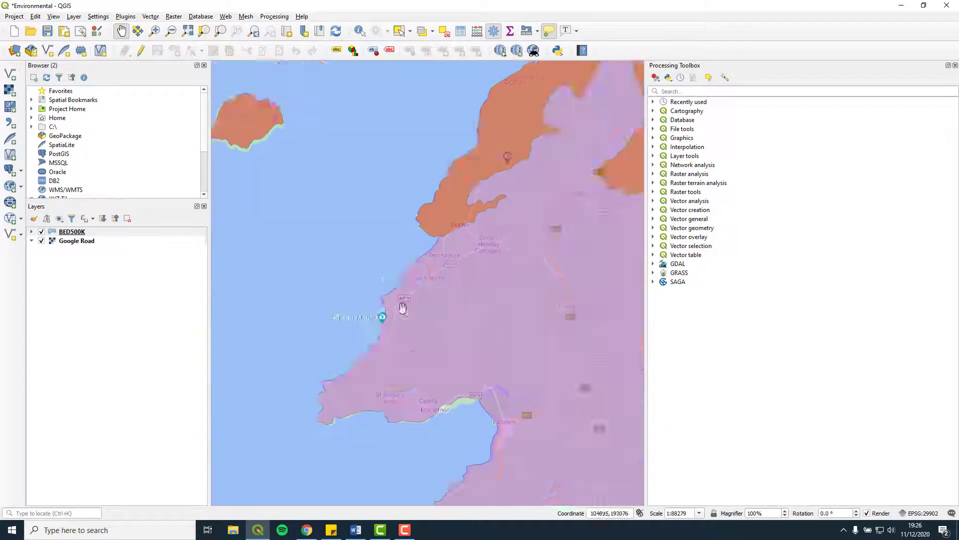
left_click(403, 308)
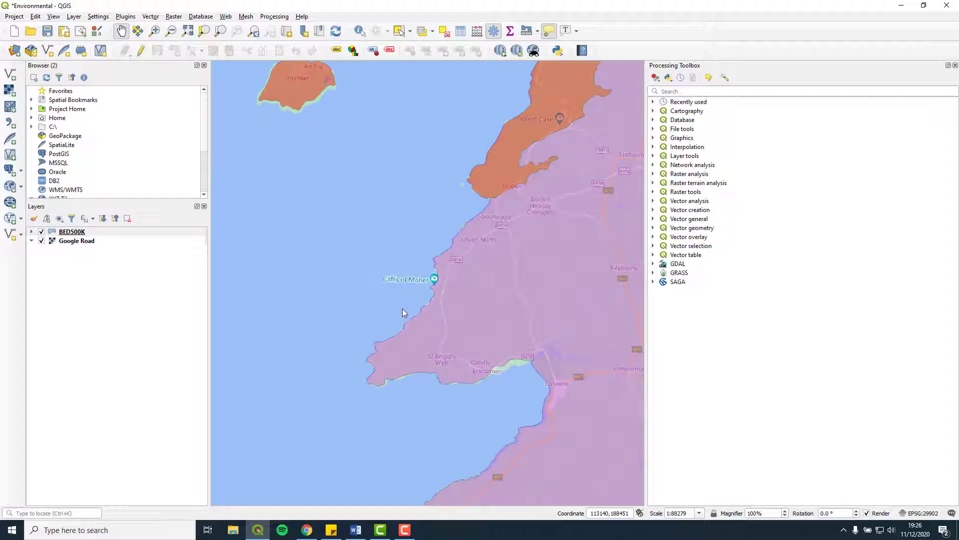
Launch Excel 2016 and create a new blank workbook
left_click(116, 530)
type("excel")
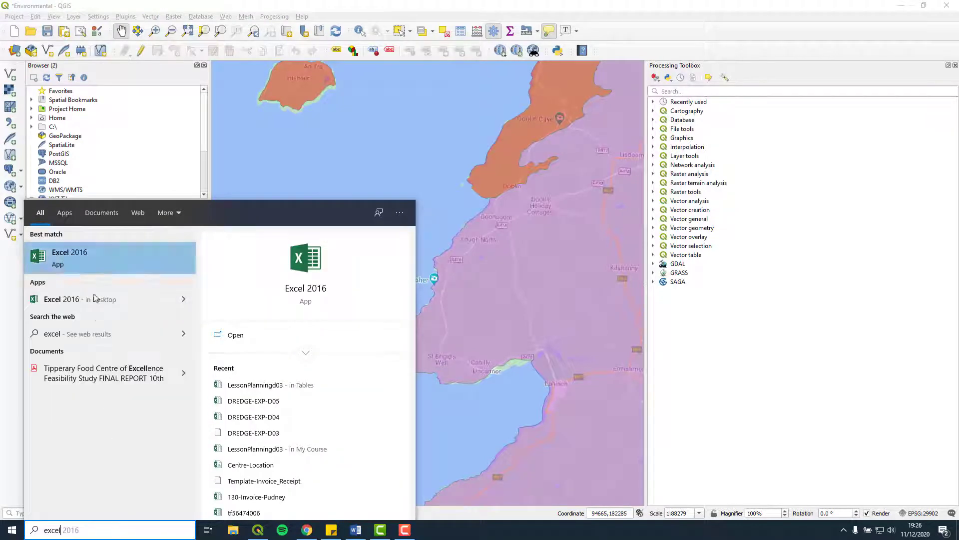
left_click(91, 262)
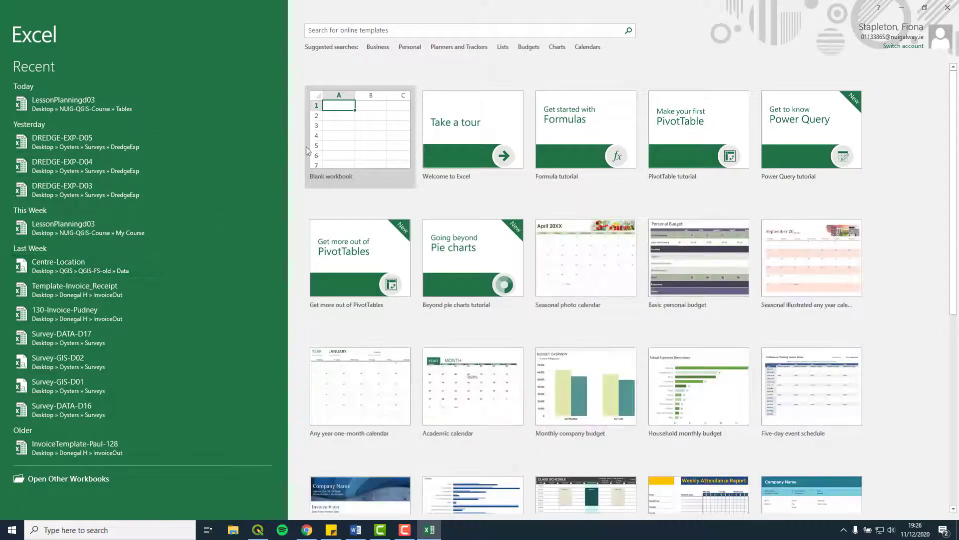
left_click(334, 132)
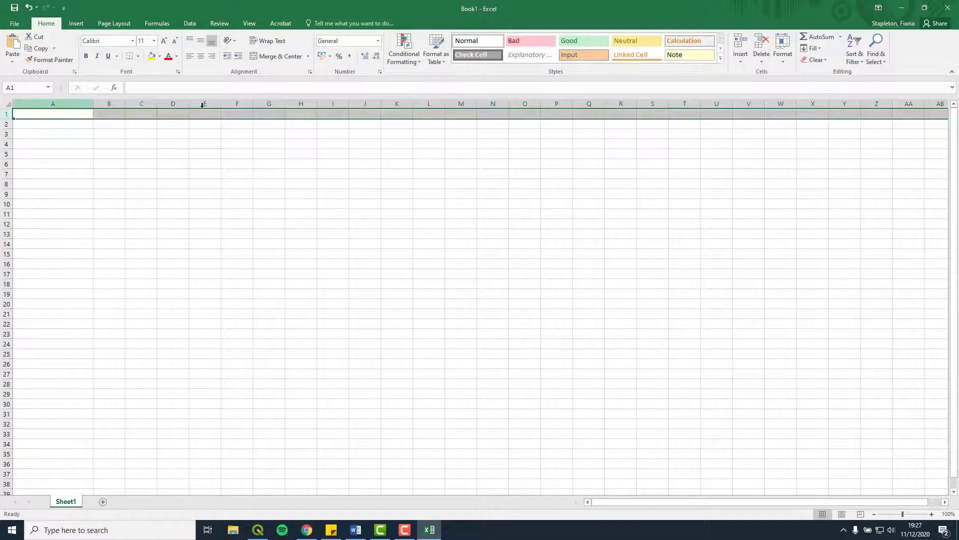
Enter headers Unique Id, Feature Name, Latitude and Longitude in A1:D1, then minimize Excel
left_click(40, 113)
type("Unique Id")
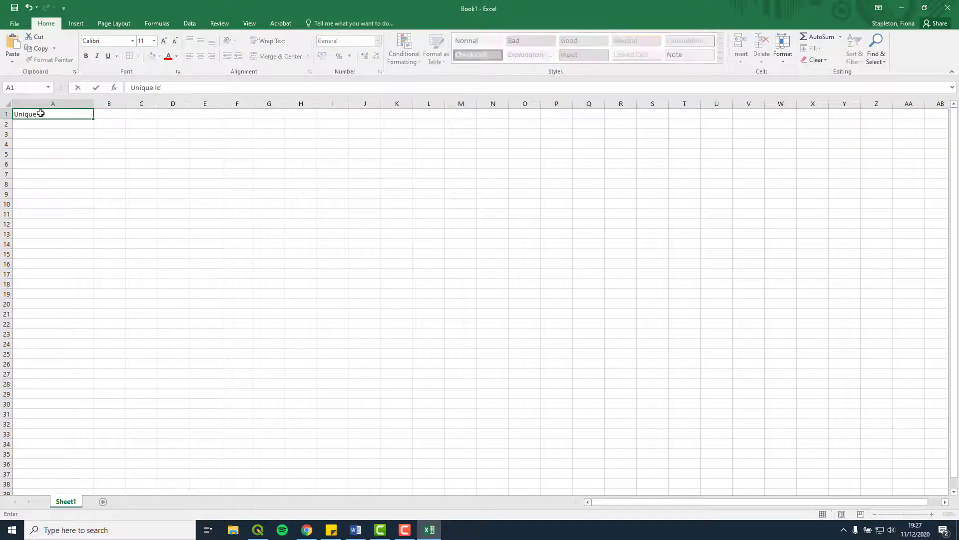
key("Tab")
type("Feature Name")
key("Tab")
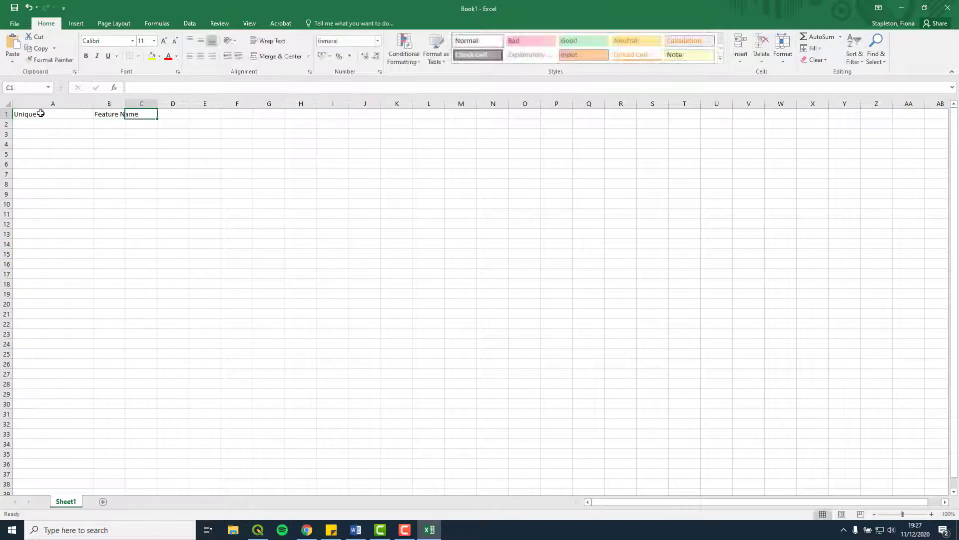
type("Latitude")
key("Tab")
type("Longitude")
key("Tab")
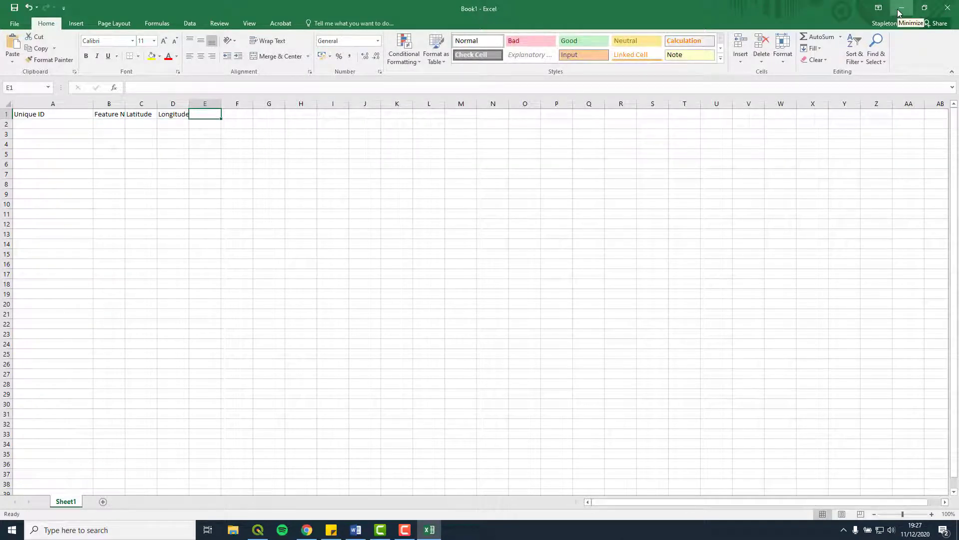
left_click(900, 9)
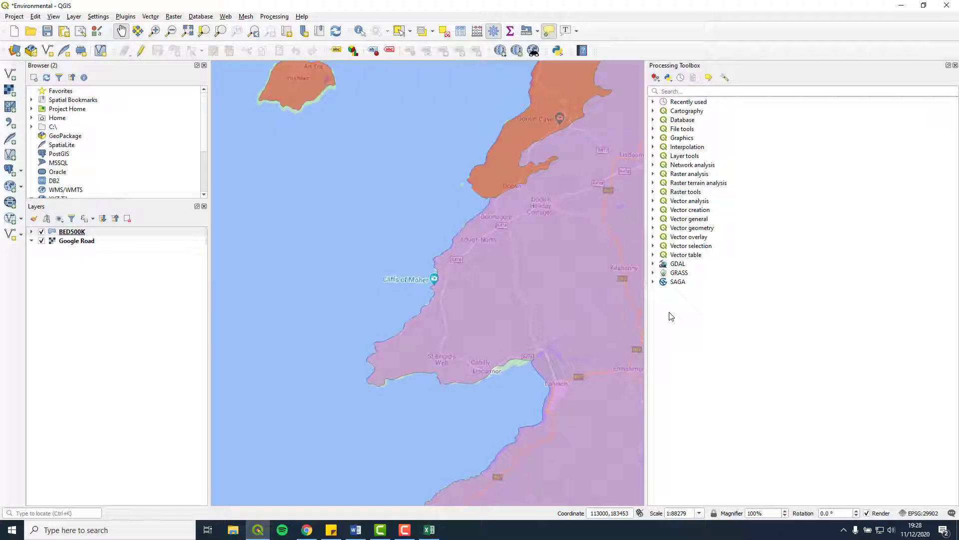
Search Google Maps in a new tab for the Cliffs of Moher Visitor Centre
left_click(900, 7)
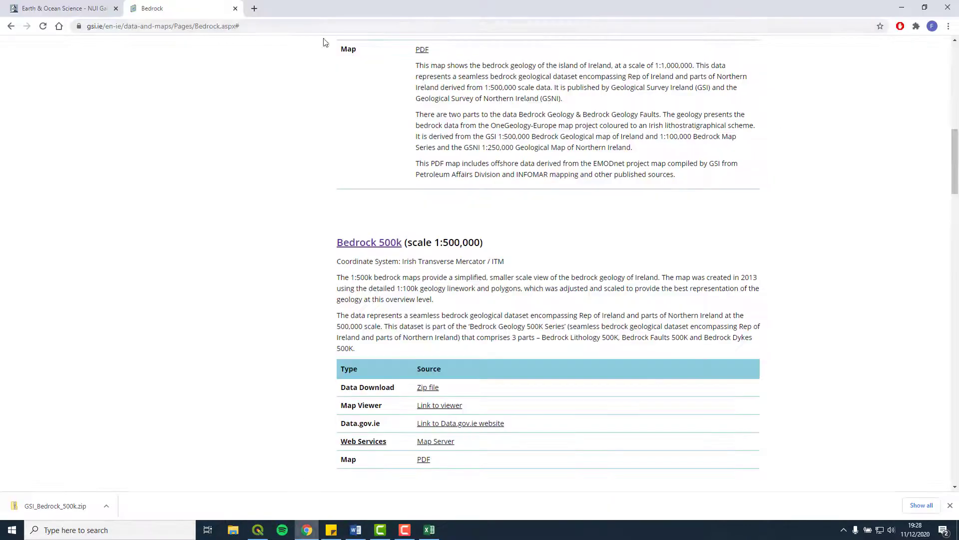
left_click(253, 9)
left_click(54, 49)
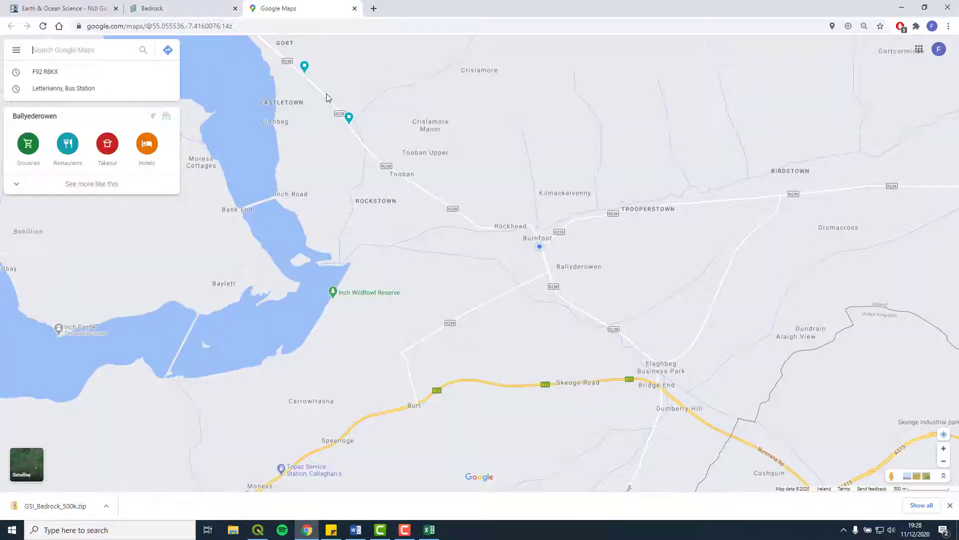
type("Cliffs of")
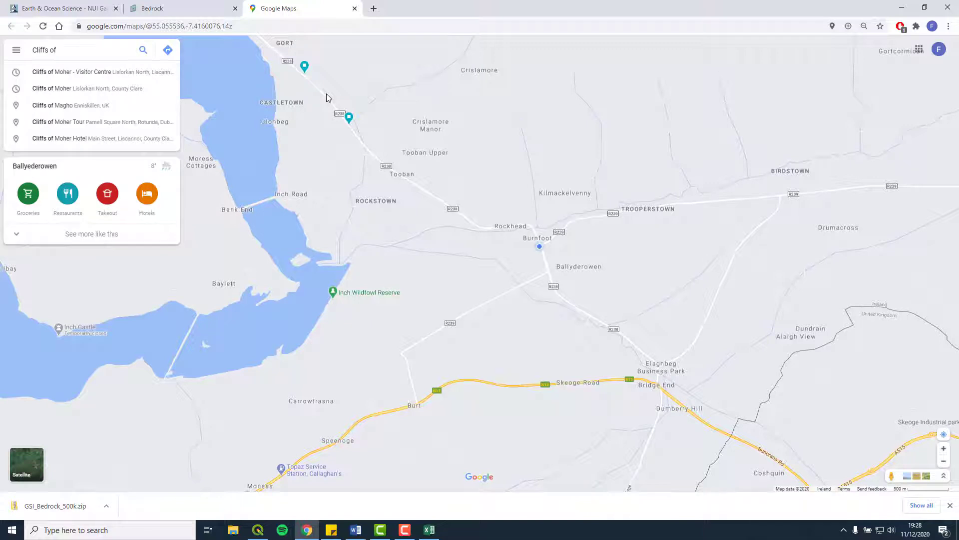
key("Down")
key("Return")
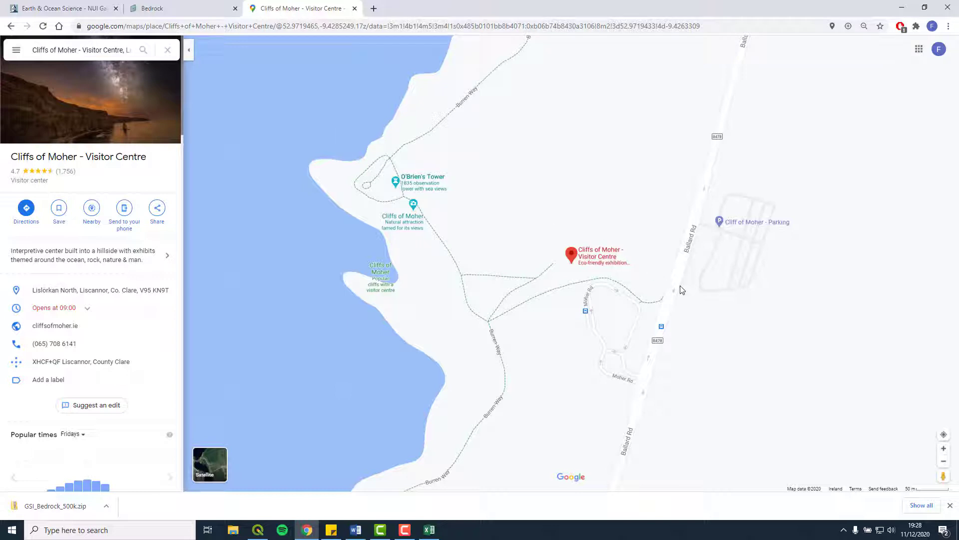
Copy the Visitor Centre coordinates 52.972079, -9.426299 via What's here?
right_click(572, 256)
left_click(600, 307)
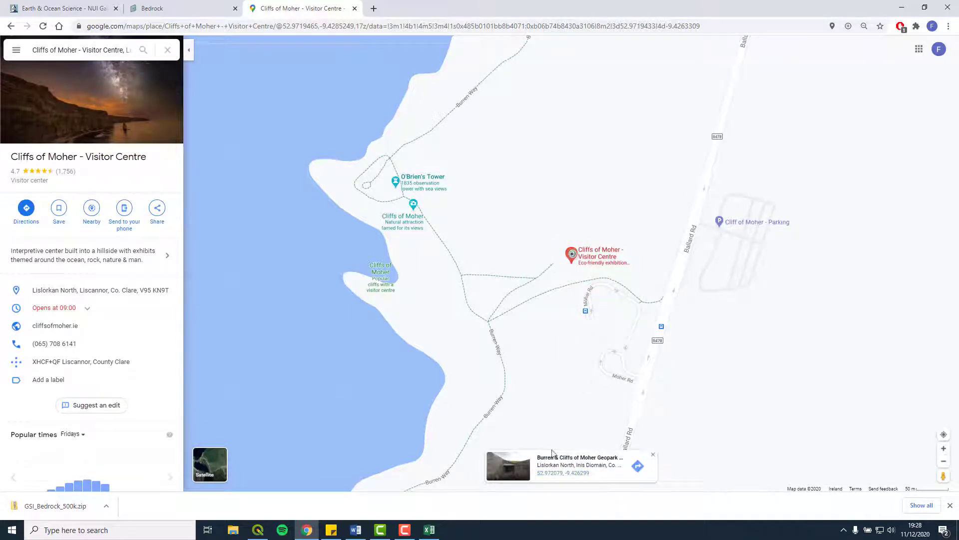
left_click(545, 478)
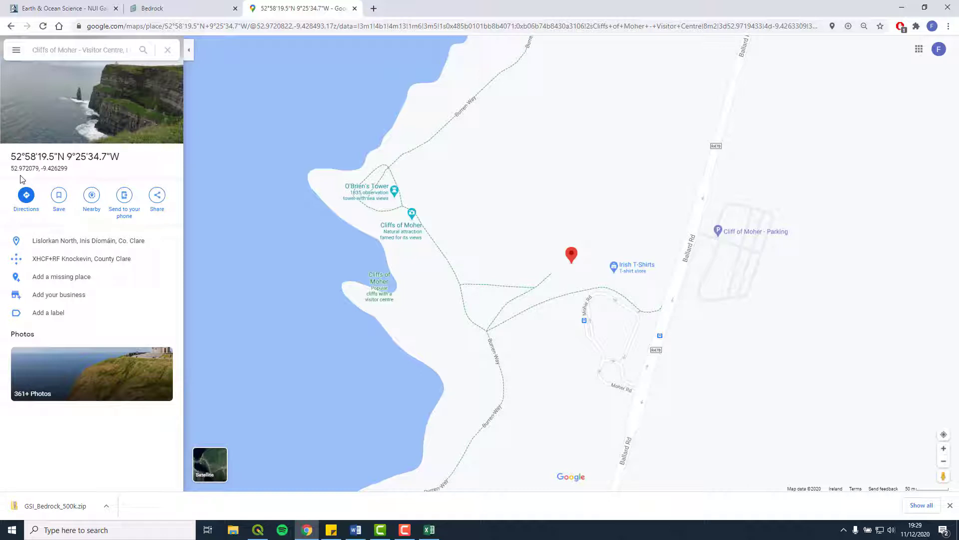
left_click_drag(21, 175, 58, 168)
right_click(58, 168)
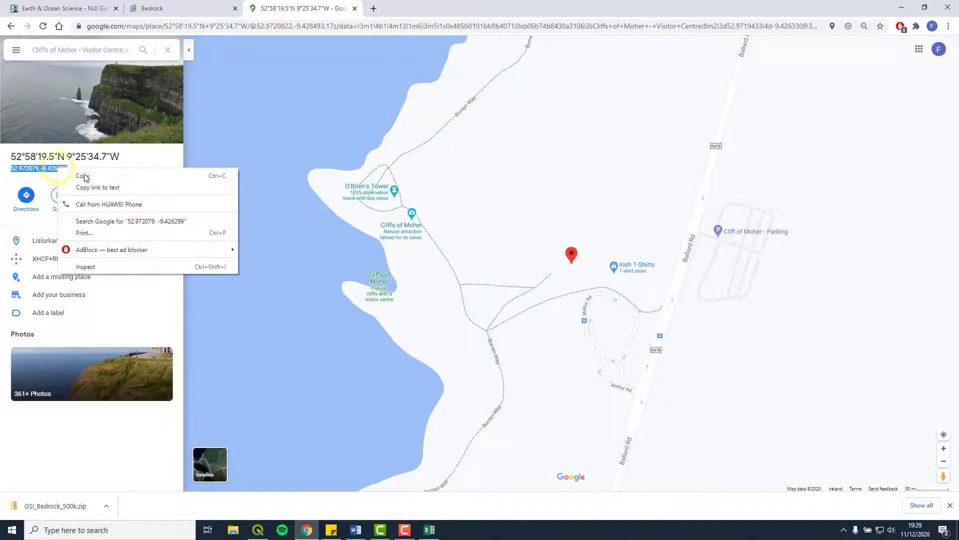
left_click(84, 176)
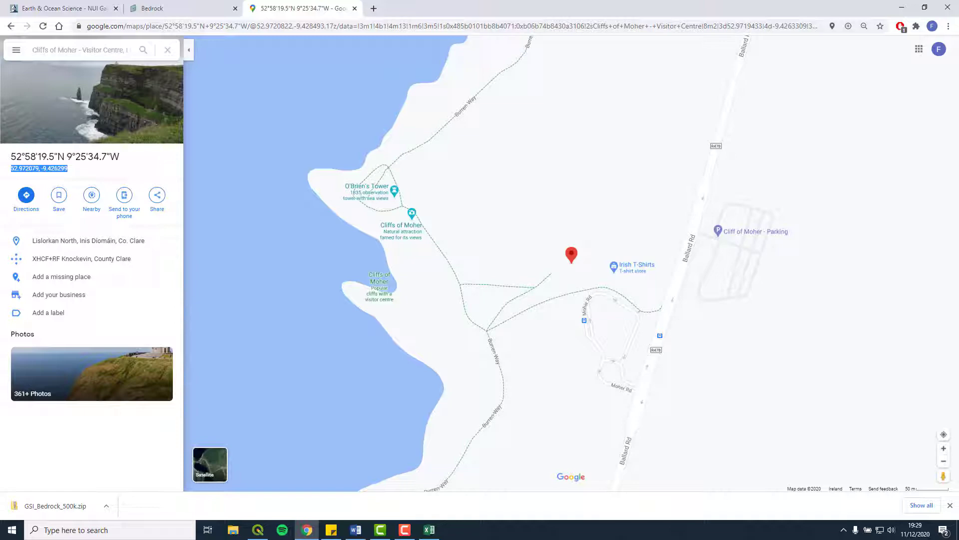
left_click(429, 529)
Paste the coordinates into row 2 with latitude 52.97208 in C2 and longitude -9.426299 in D2
left_click(276, 124)
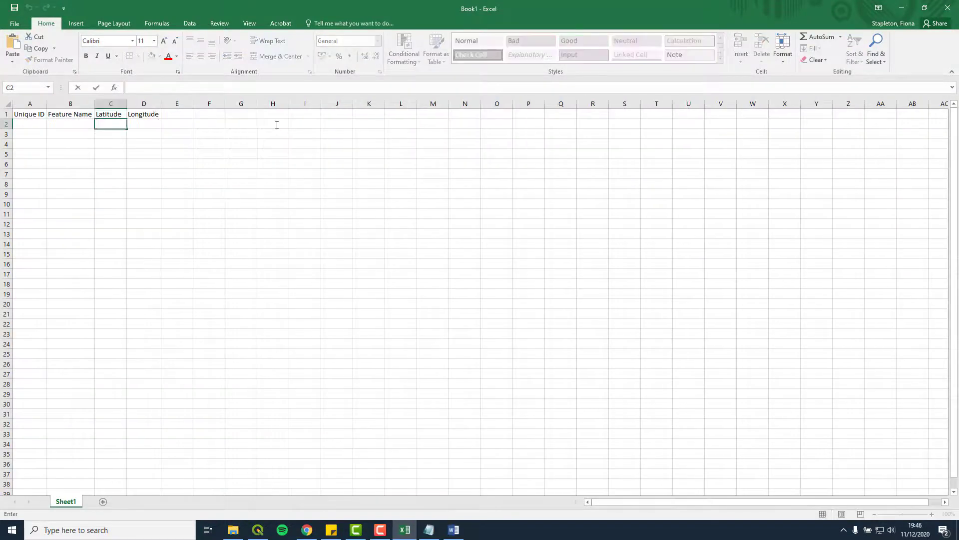
key("ctrl+v")
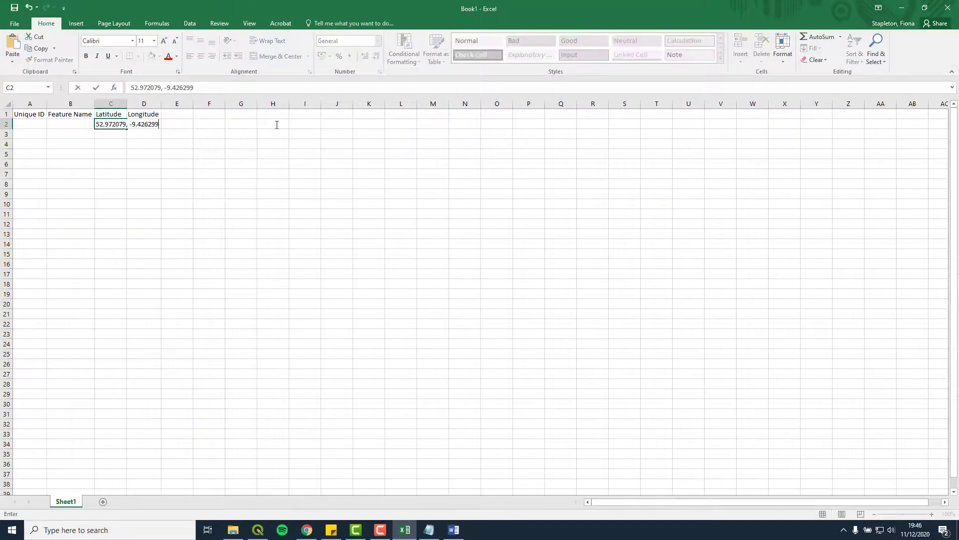
left_click(128, 125)
key("ctrl+x")
left_click(150, 125)
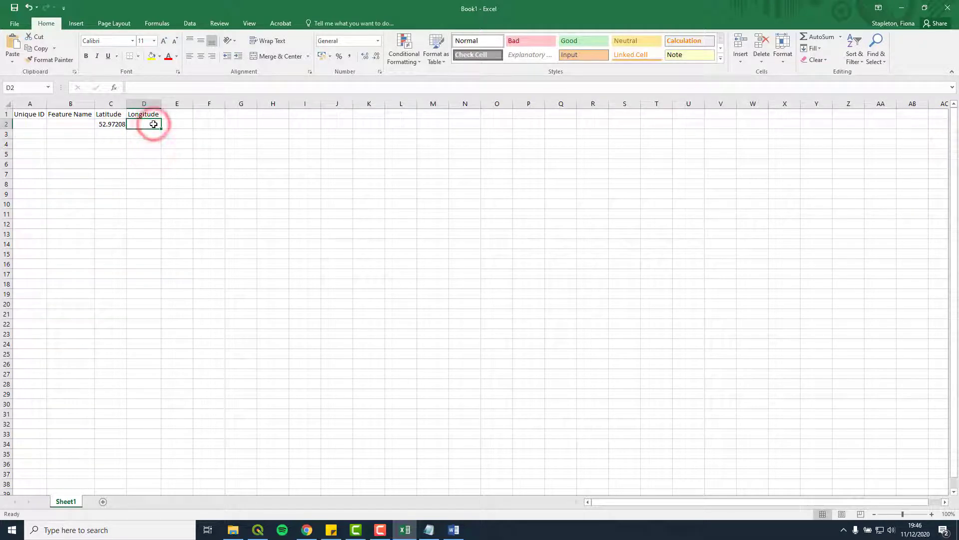
key("ctrl+v")
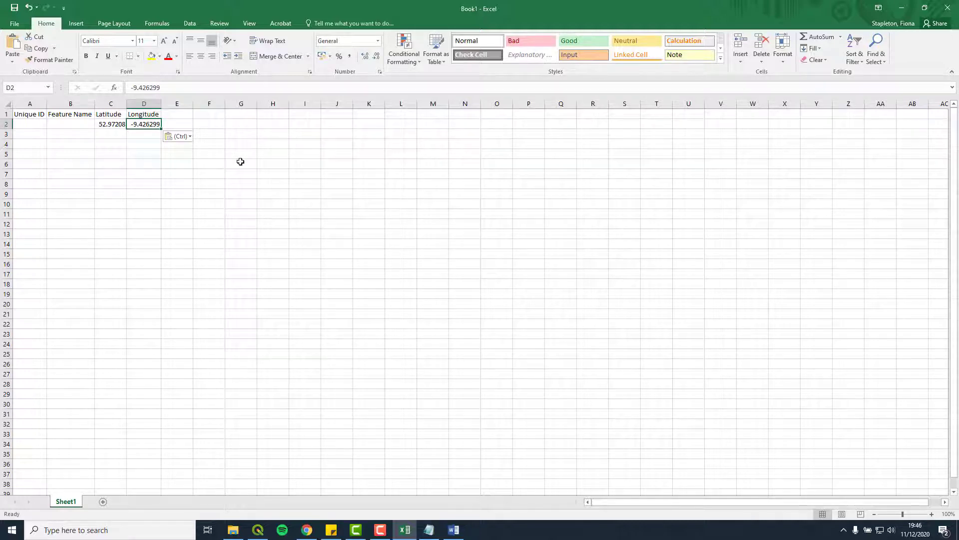
Enter ID 1 and 'Cliffs of Moher Centre' in A2 and B2, widening column B to fit
left_click(37, 123)
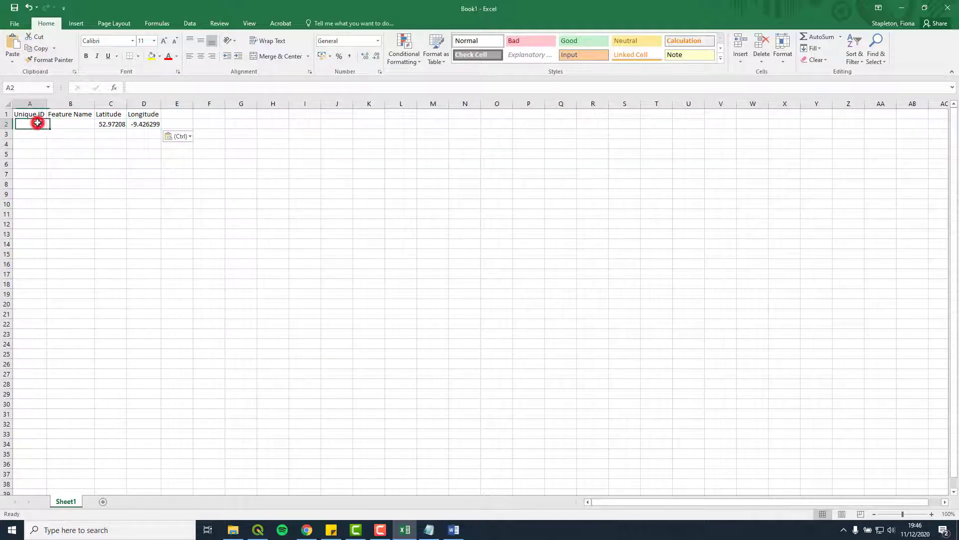
type("1")
key("Tab")
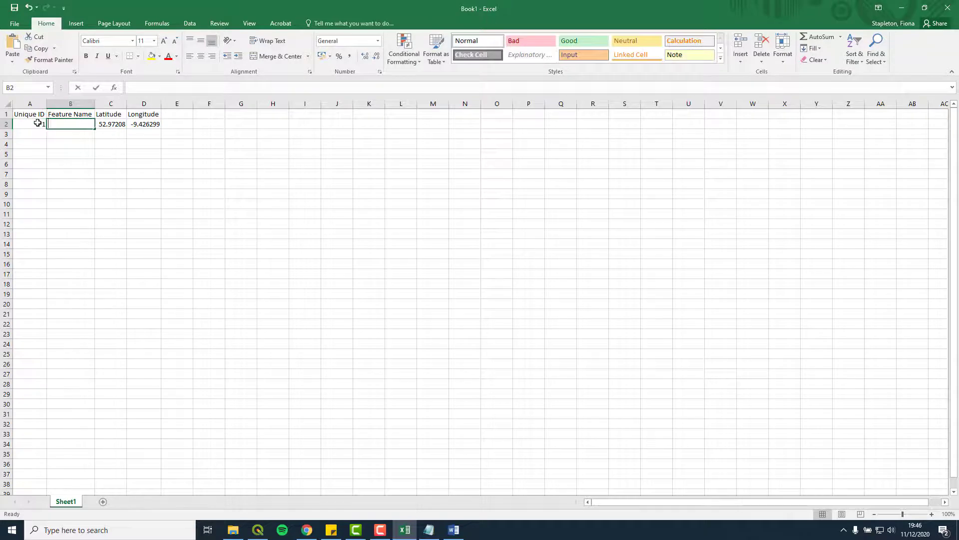
type("Cliffs of")
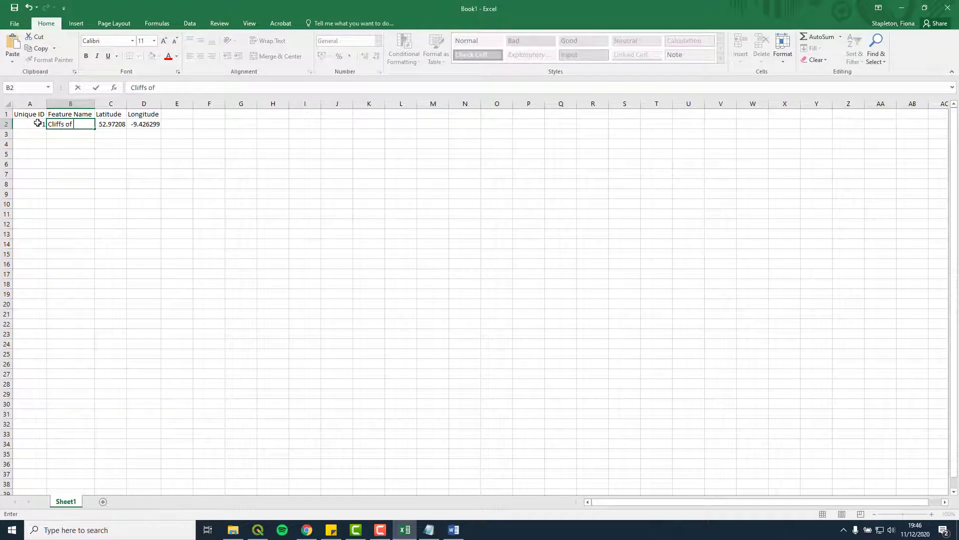
type(" Moher Centre")
key("Return")
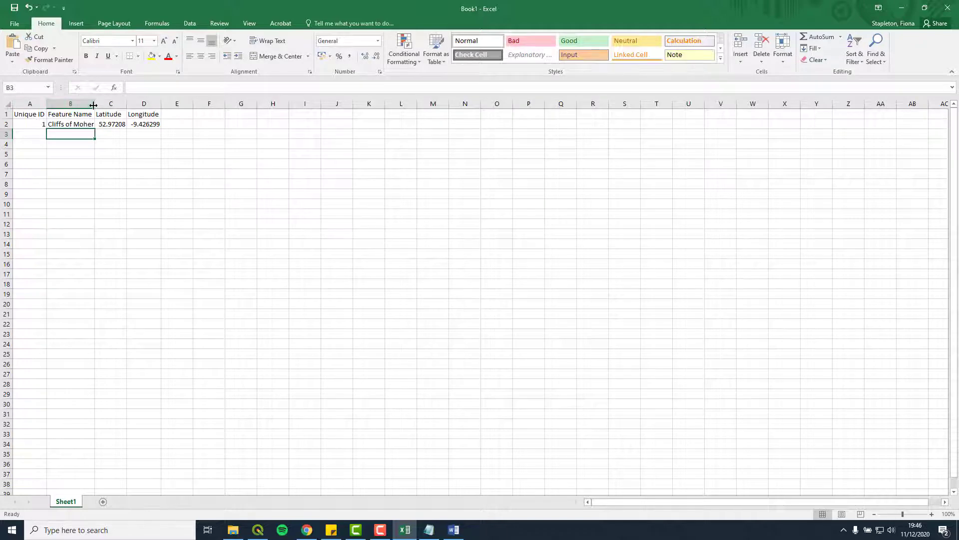
double_click(94, 104)
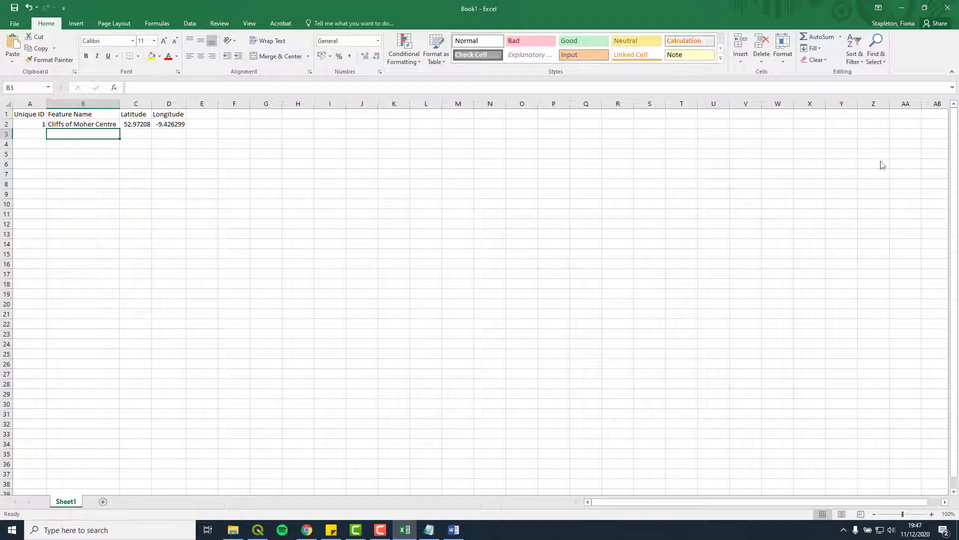
Save the sheet as Centre-Location in CSV (Comma delimited) format in QGIS-FS\Data
left_click(10, 20)
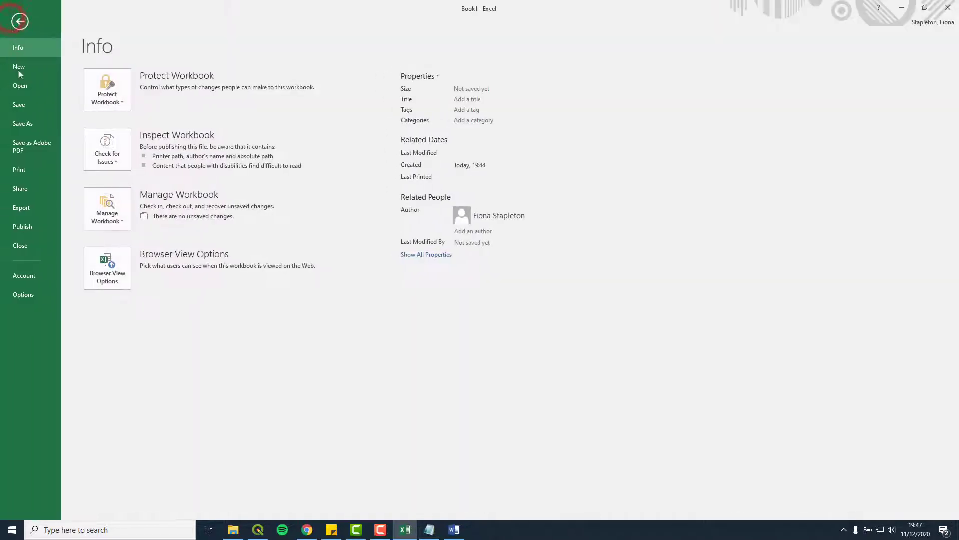
left_click(23, 124)
left_click(170, 218)
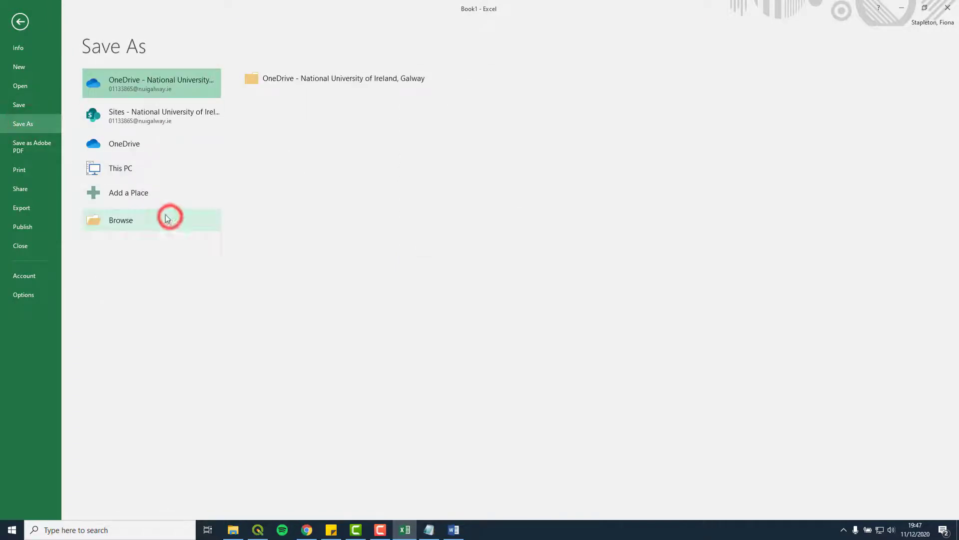
double_click(132, 199)
double_click(146, 72)
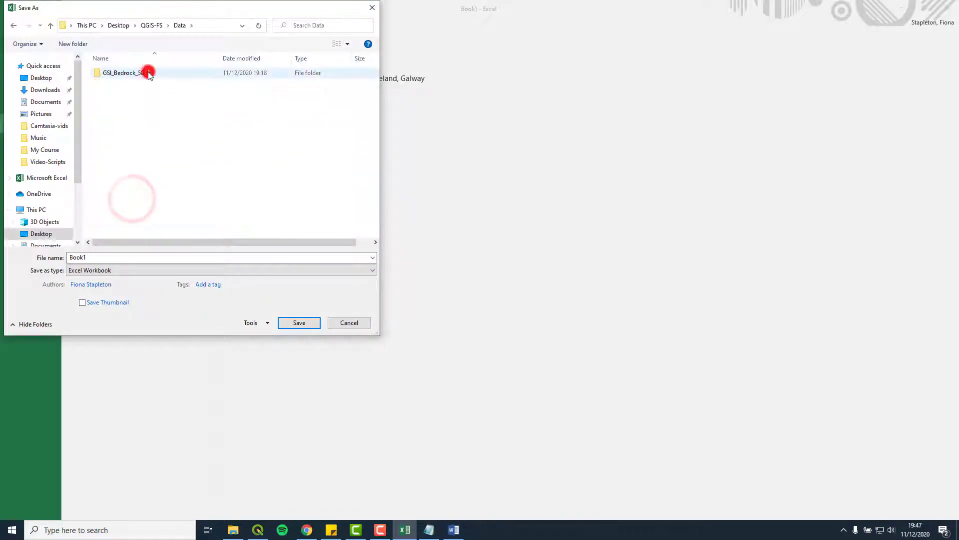
double_click(106, 256)
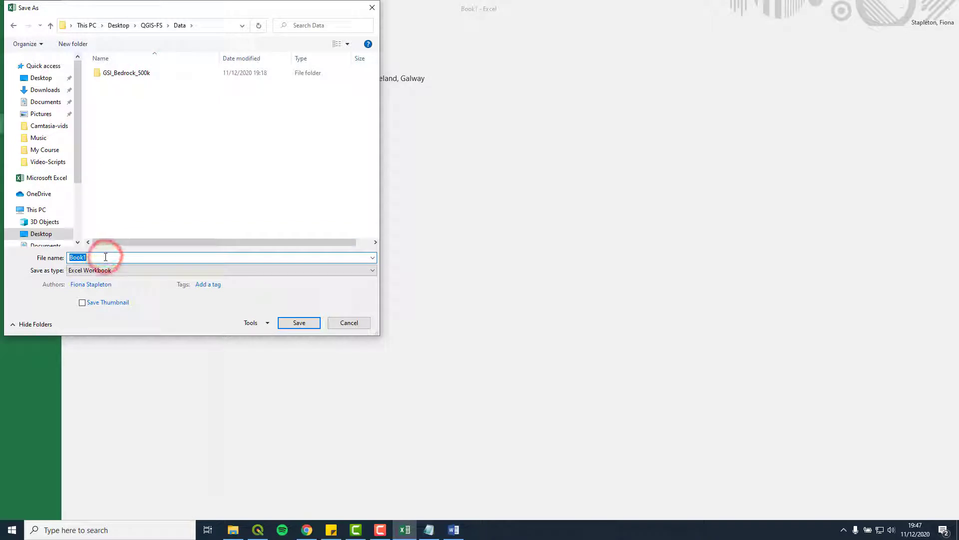
type("Centre-Location")
key("Tab")
key("alt+Down")
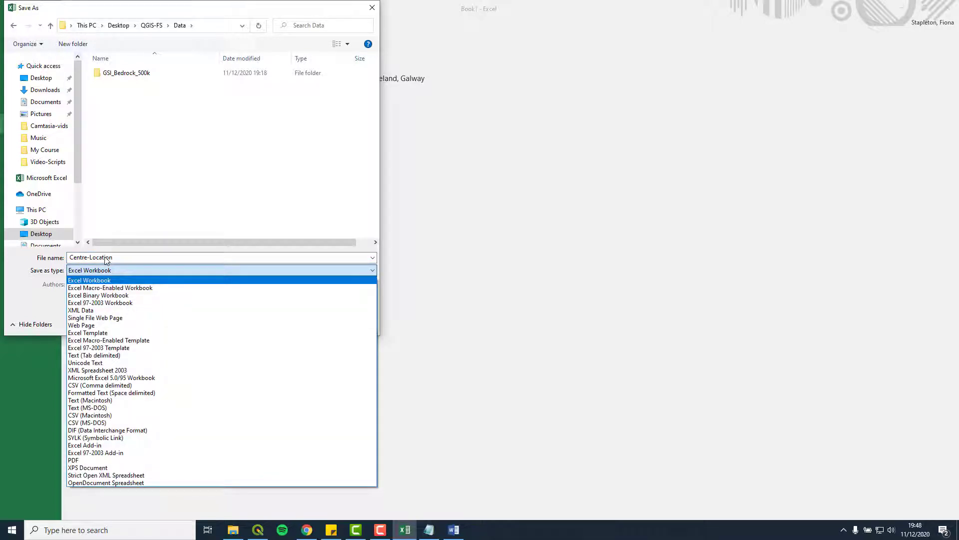
left_click(139, 385)
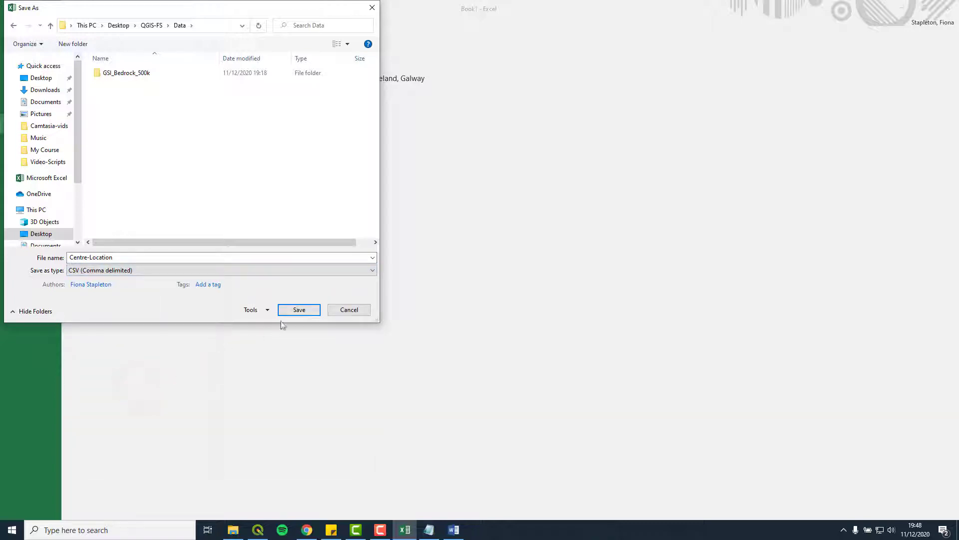
left_click(313, 310)
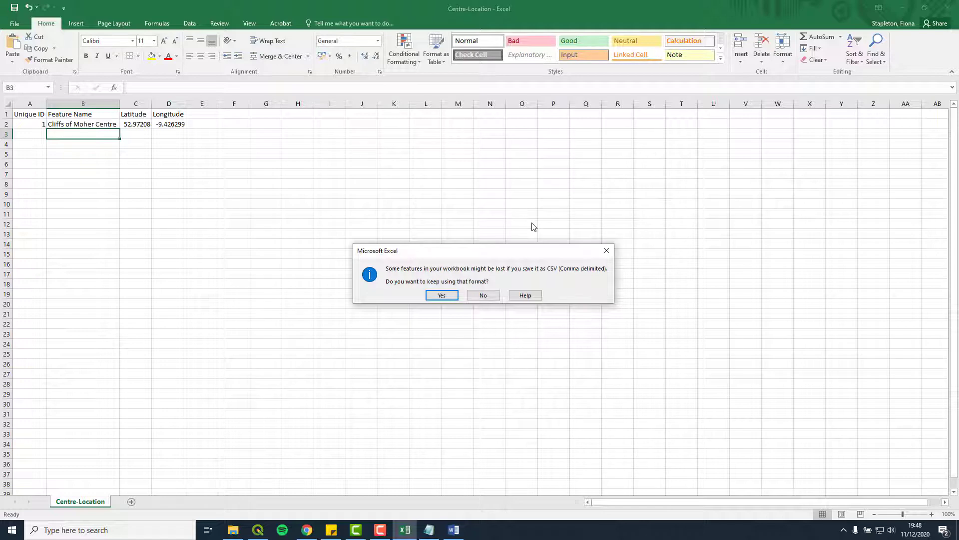
left_click(451, 296)
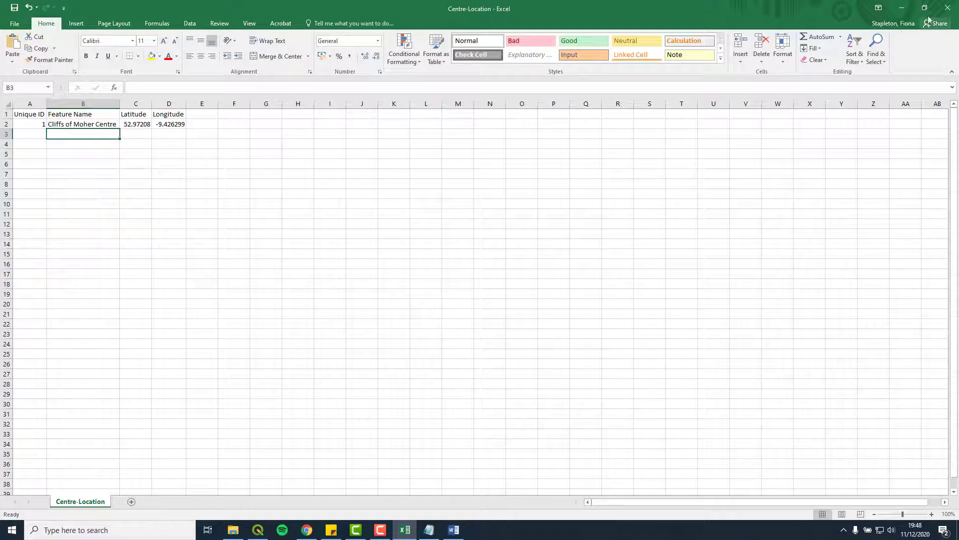
Close Excel without saving again and return to QGIS
left_click(948, 8)
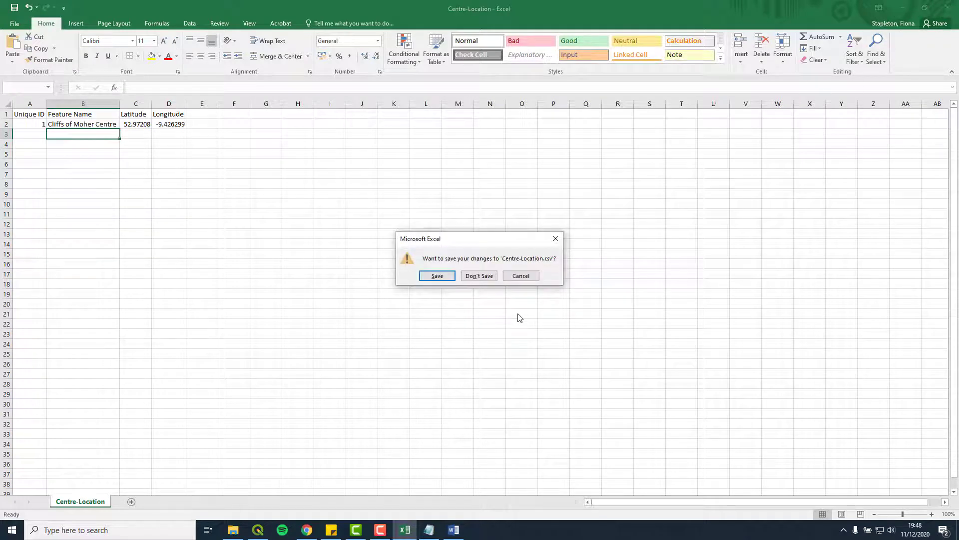
left_click(489, 275)
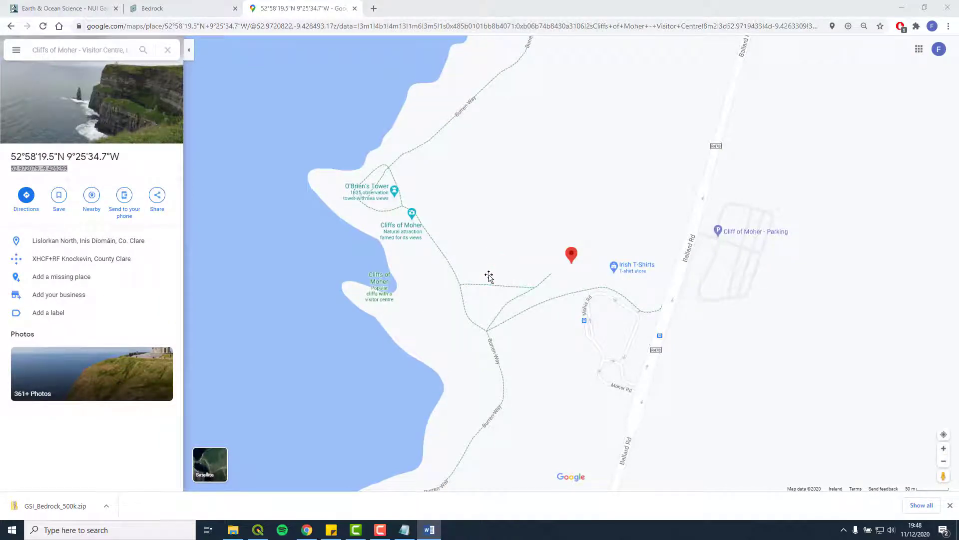
key("alt+Tab")
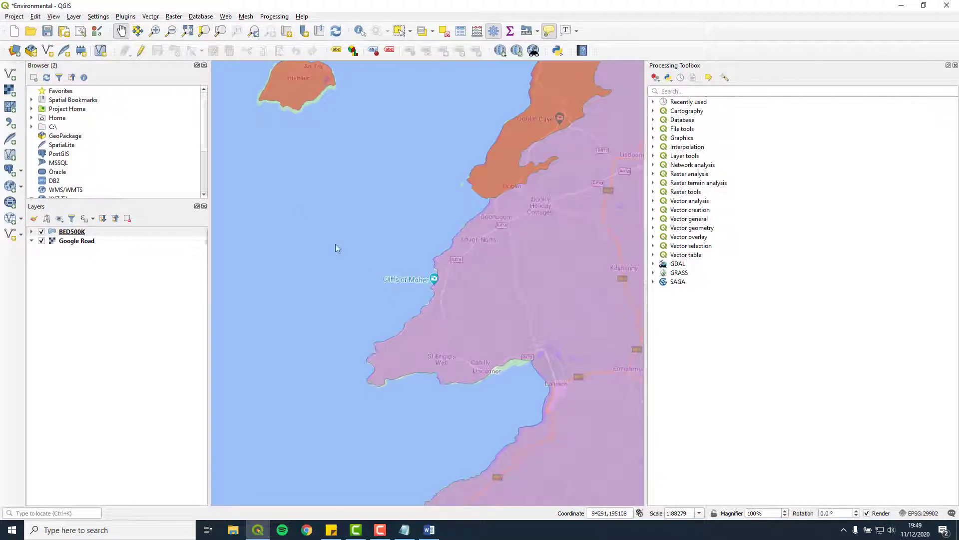
Add Data\Centre-Location.csv as a delimited text point layer with X=Longitude and Y=Latitude
left_click(74, 17)
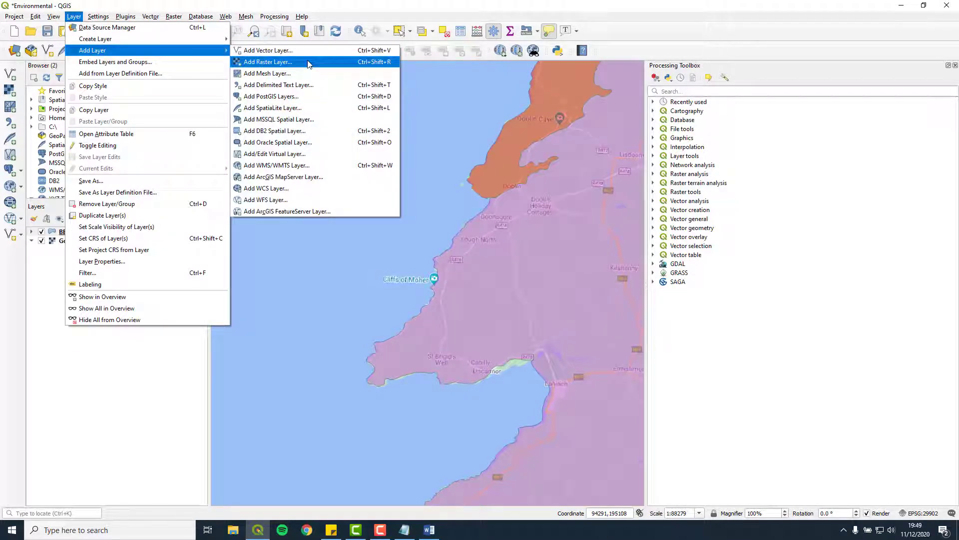
left_click(323, 87)
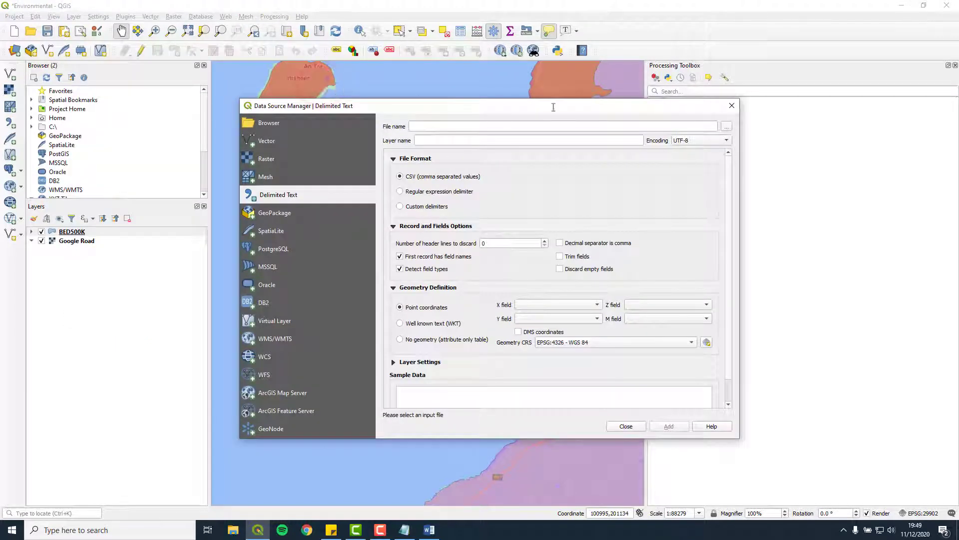
left_click(730, 125)
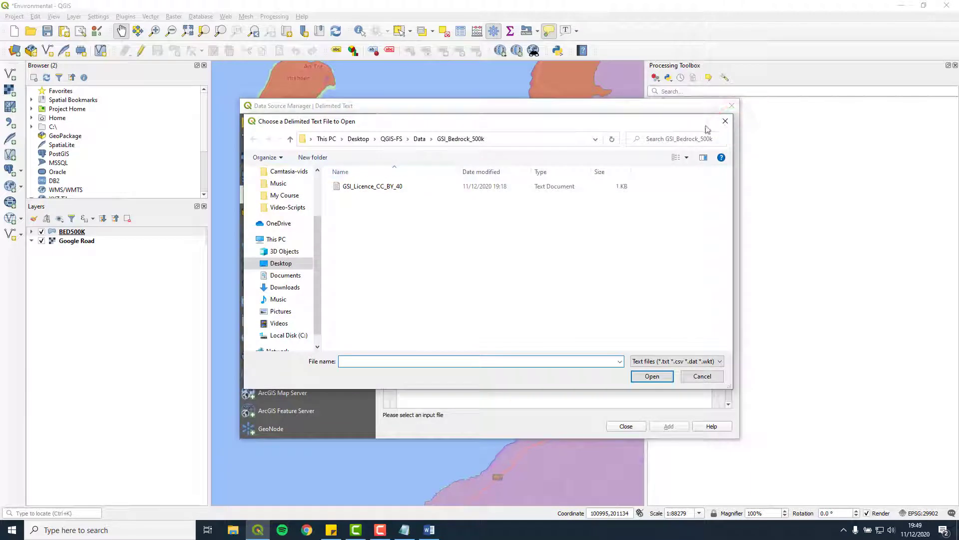
left_click(419, 139)
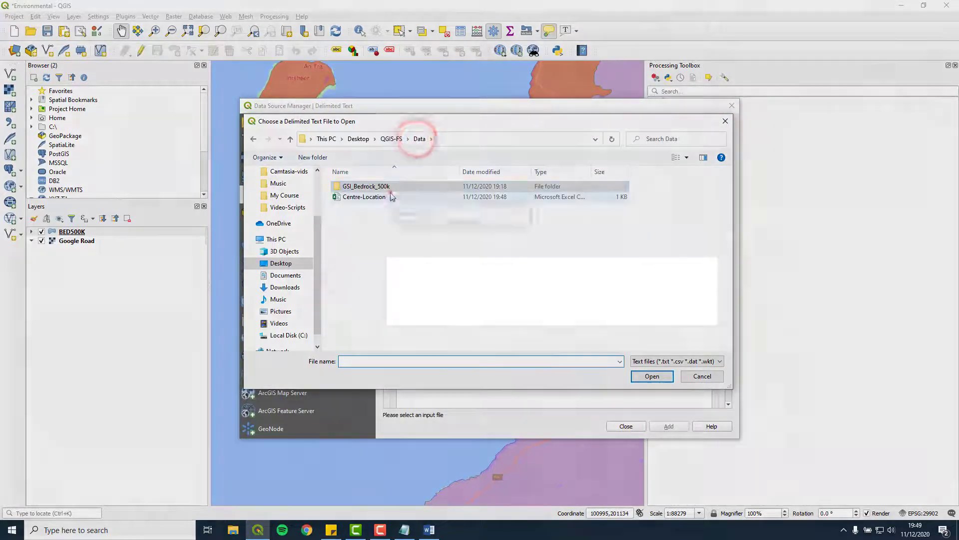
left_click(390, 196)
left_click(652, 375)
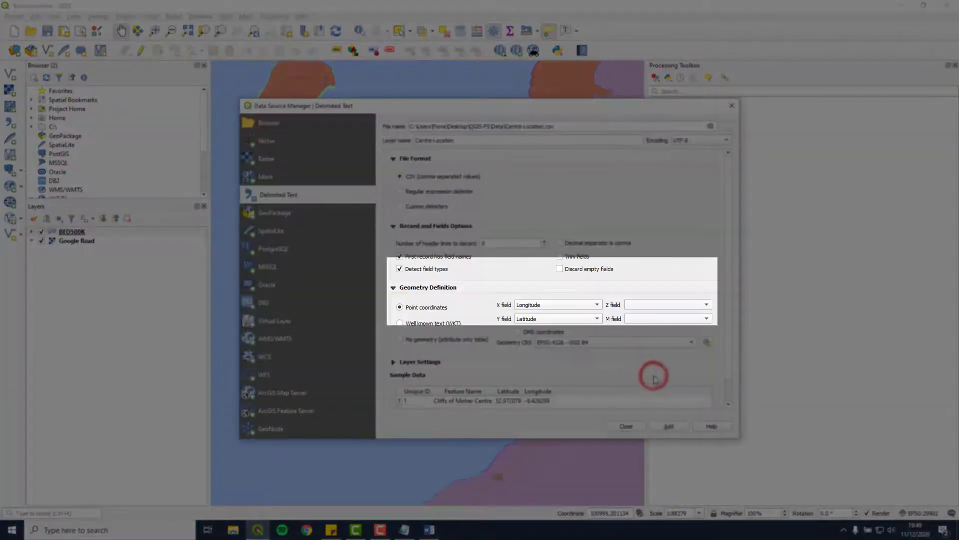
scroll(655, 379, "down", 1)
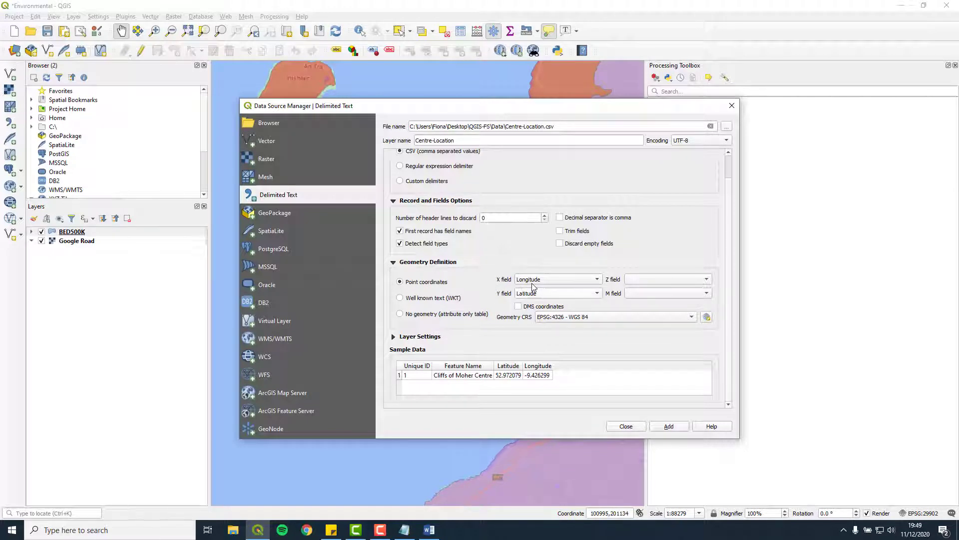
left_click(669, 426)
left_click(629, 426)
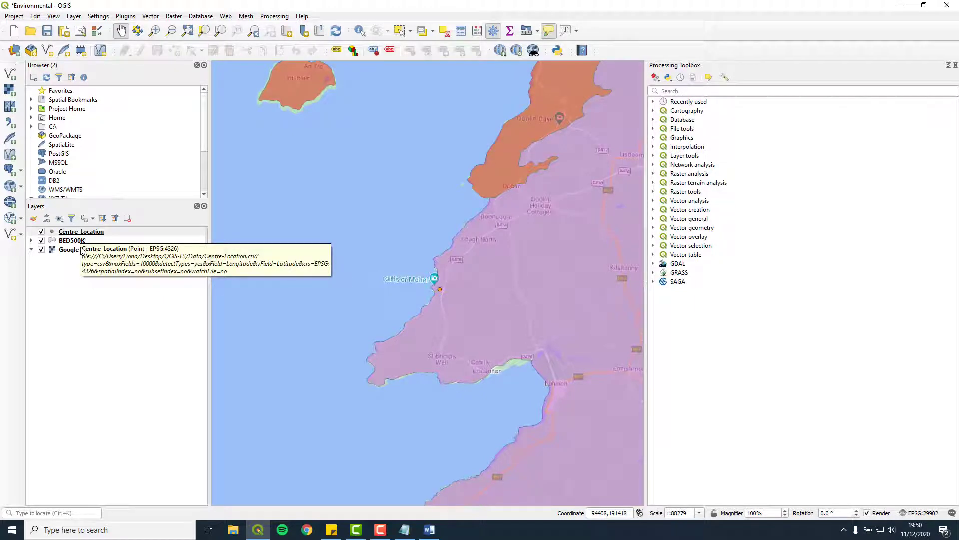
Export the Centre-Location layer's features to Centre-Location.shp in the Shapefiles folder and add it to the map
left_click(85, 232)
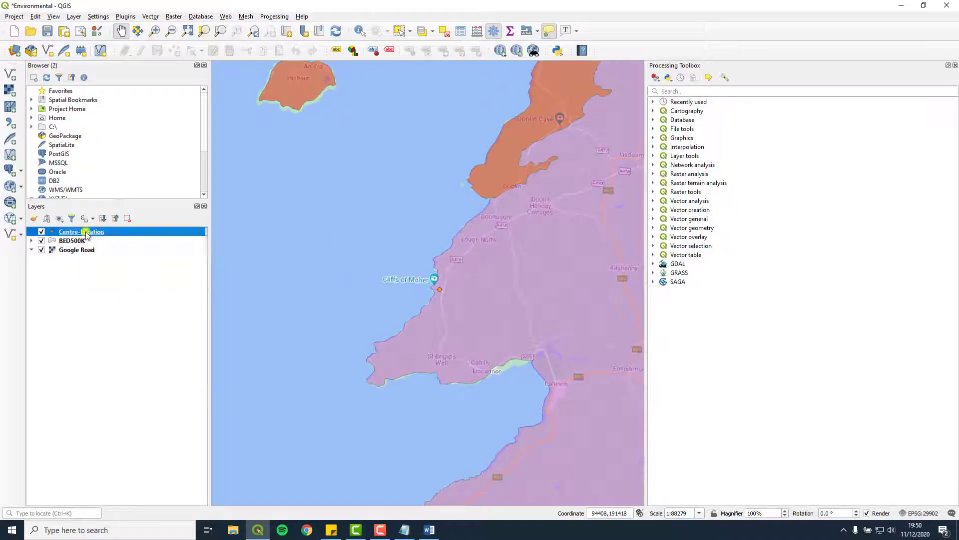
right_click(86, 233)
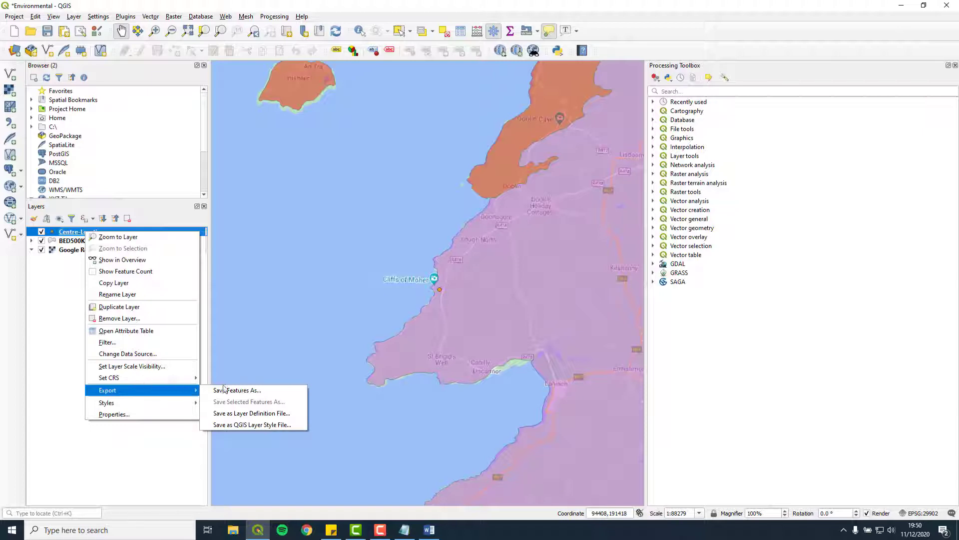
left_click(268, 389)
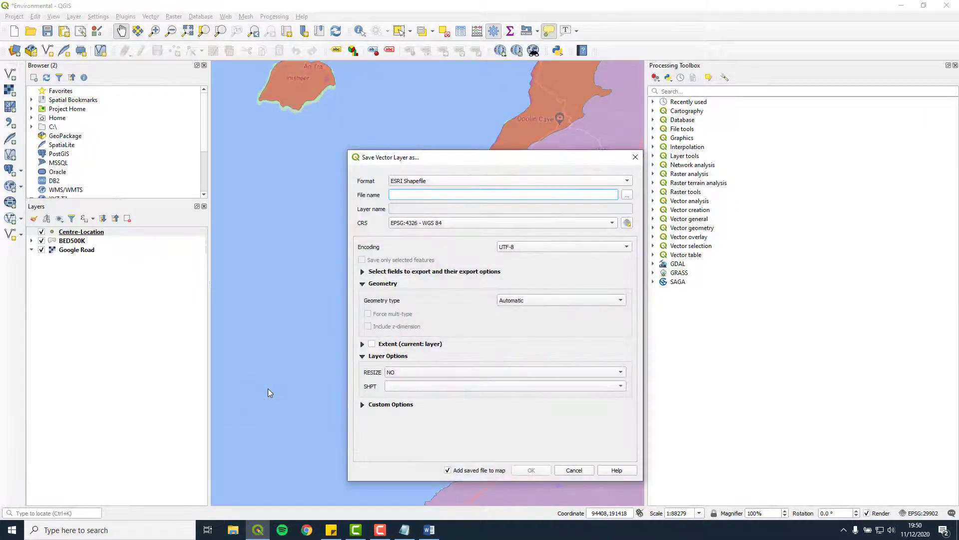
left_click(627, 195)
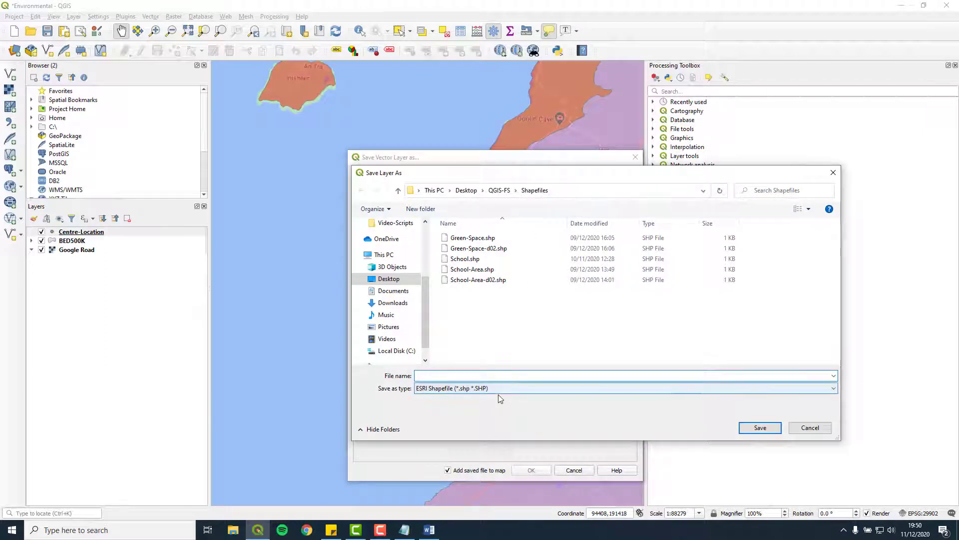
type("Centre-Location")
left_click(758, 426)
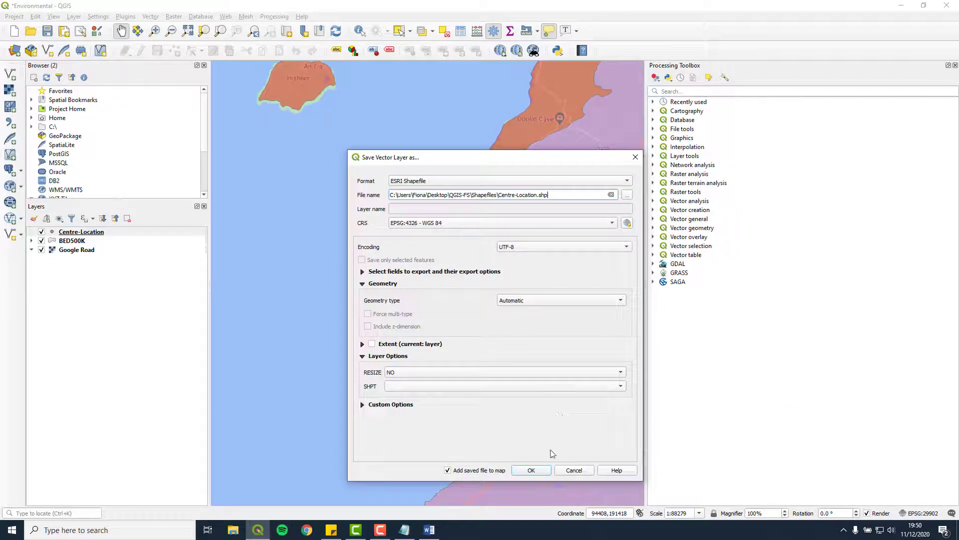
left_click(540, 470)
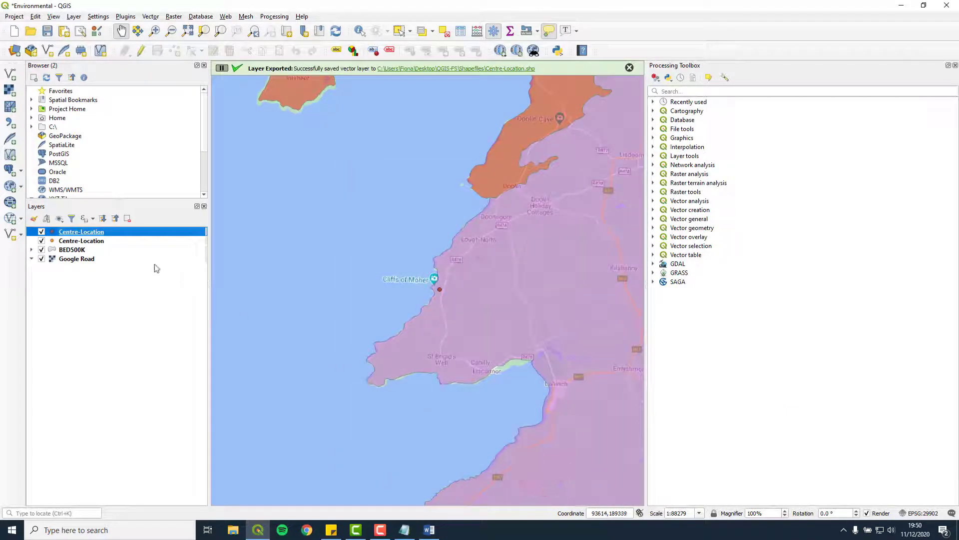
Remove the duplicate Centre-Location layer from the project
left_click(98, 242)
right_click(96, 243)
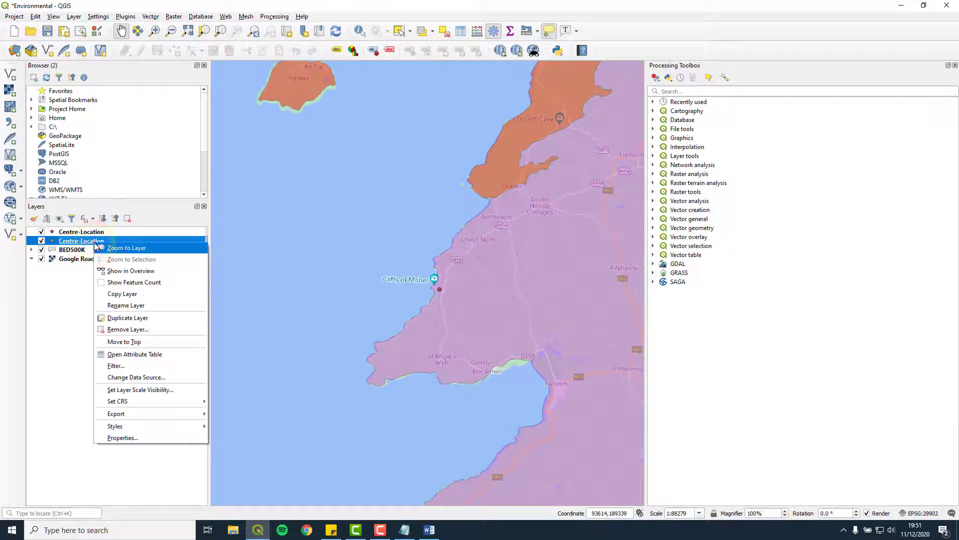
left_click(149, 329)
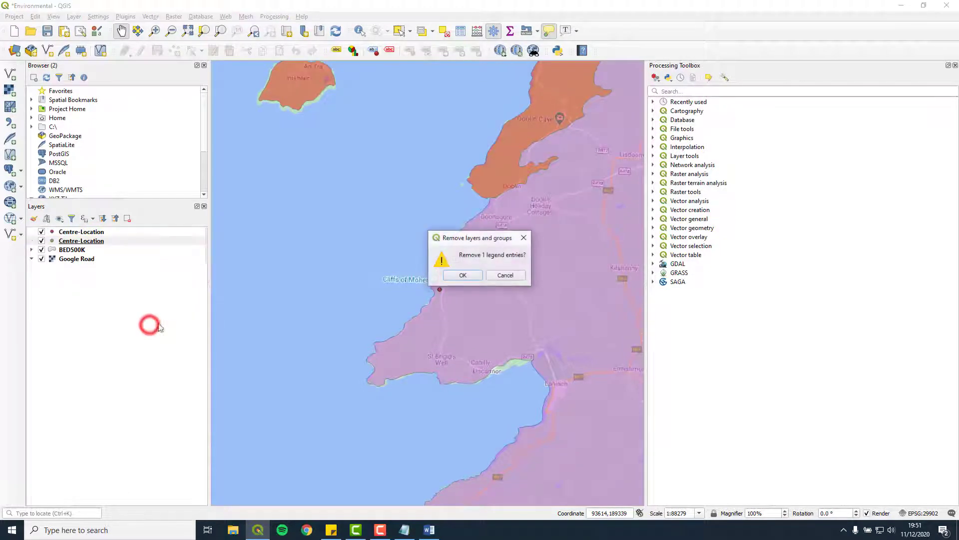
left_click(464, 275)
Hide the BED500K layer, recentre the map on the site, and switch to the Measure tool
scroll(433, 295, "up", 1)
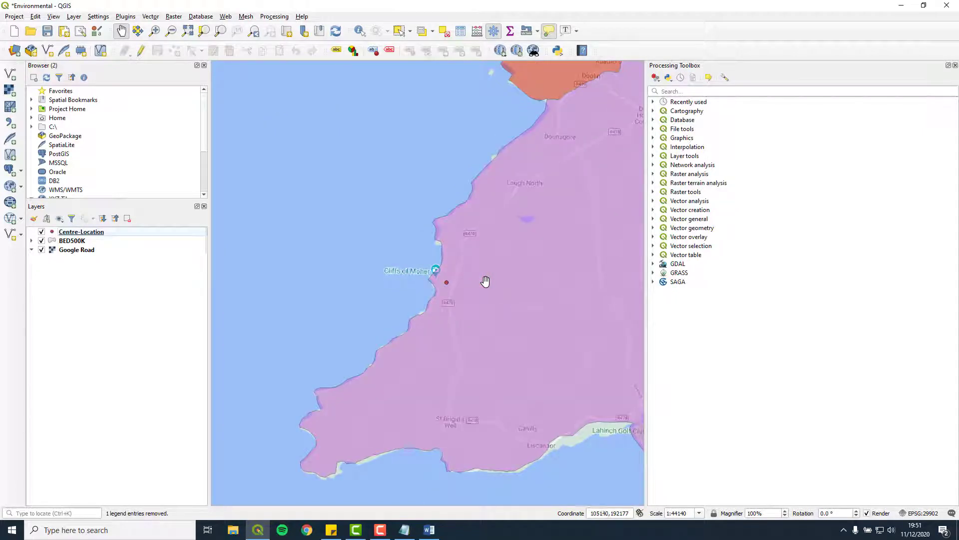
left_click(42, 241)
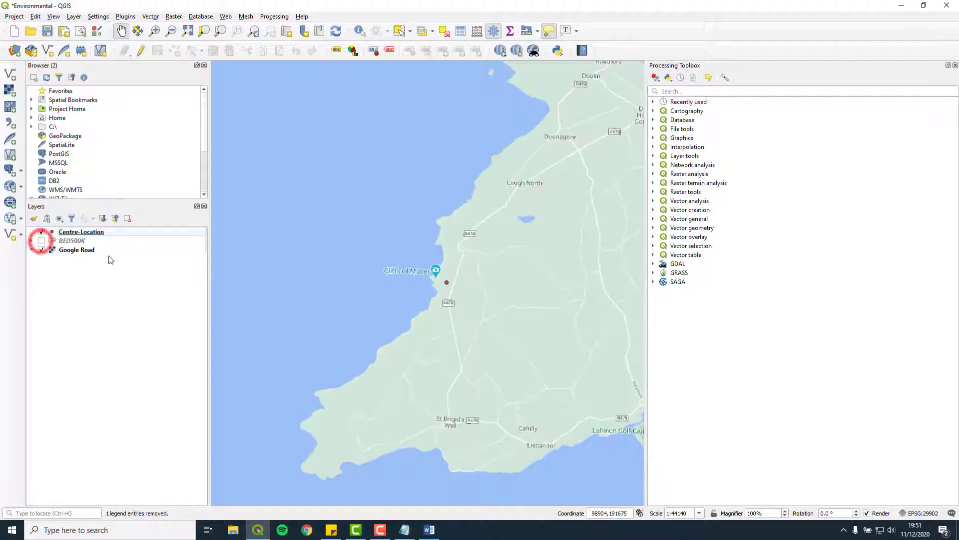
left_click_drag(457, 328, 432, 299)
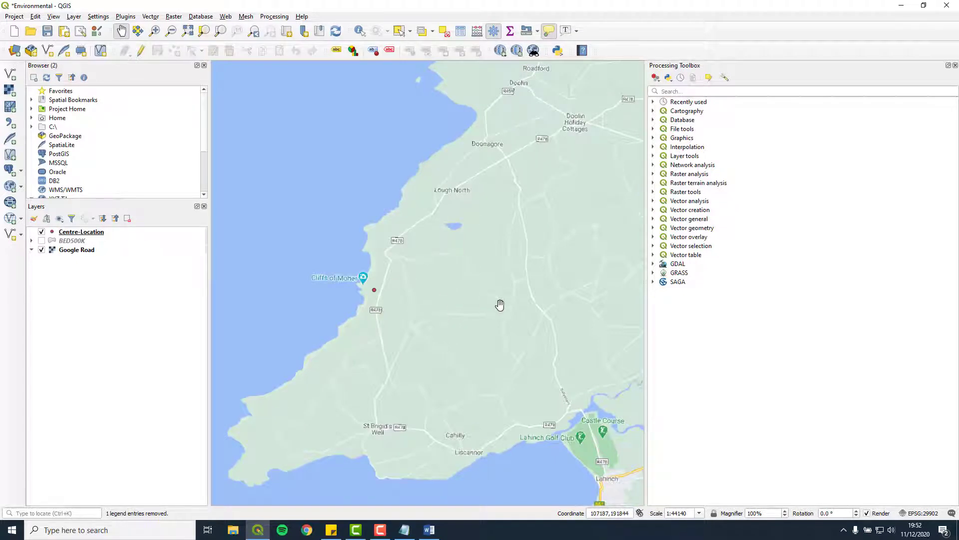
key("ctrl+shift+m")
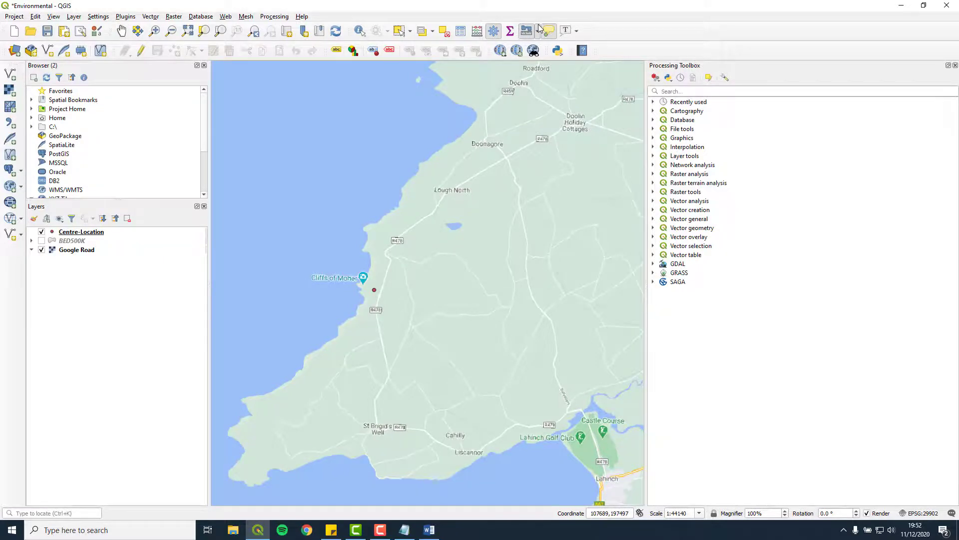
left_click(541, 31)
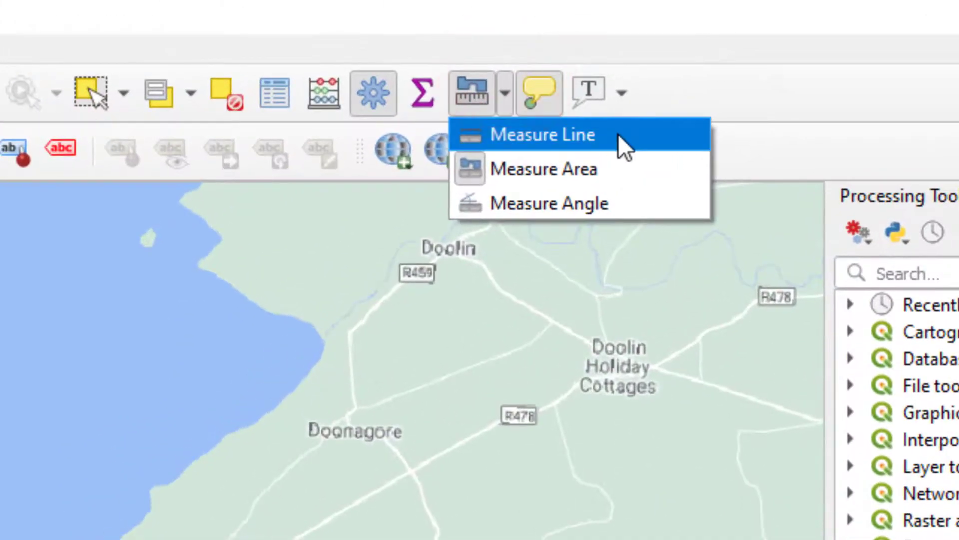
key("Down")
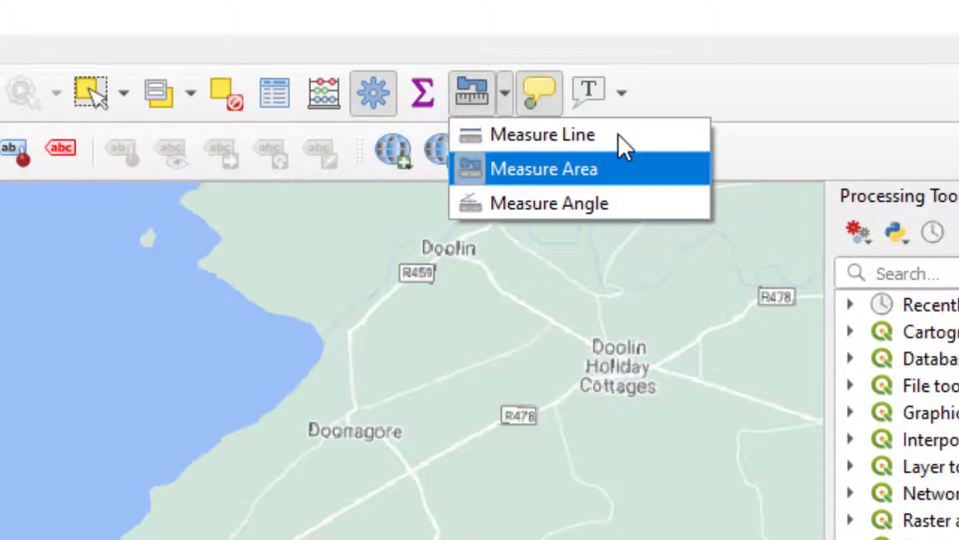
key("Down")
key("Up")
left_click(633, 135)
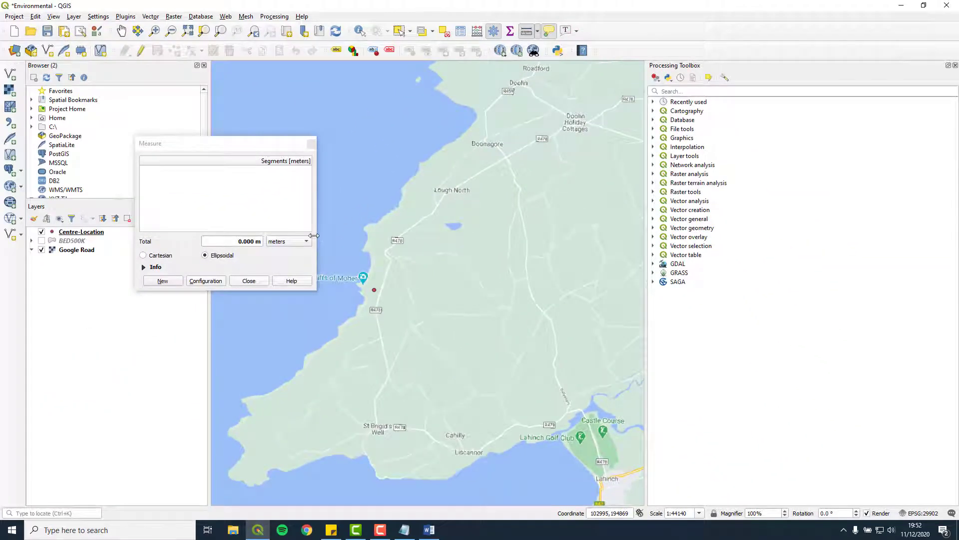
left_click(373, 289)
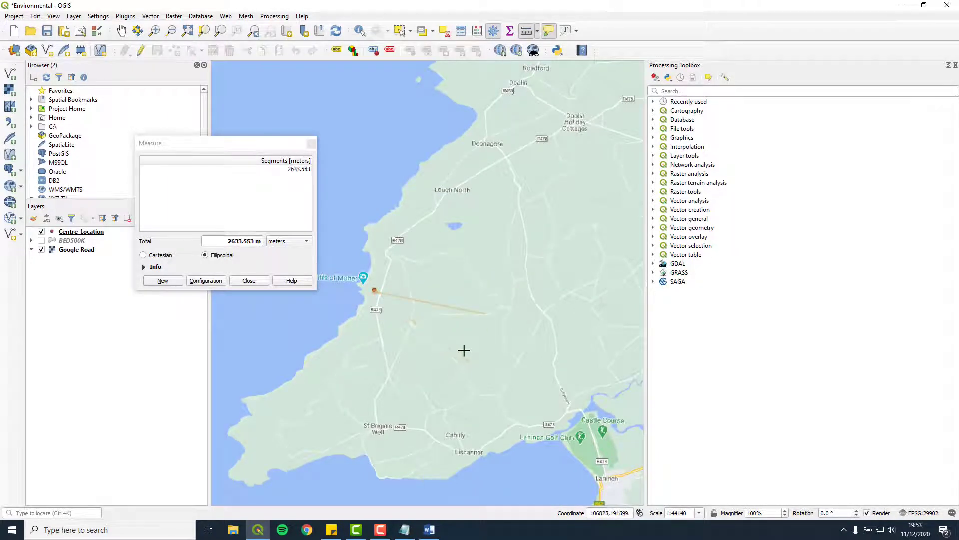
right_click(484, 313)
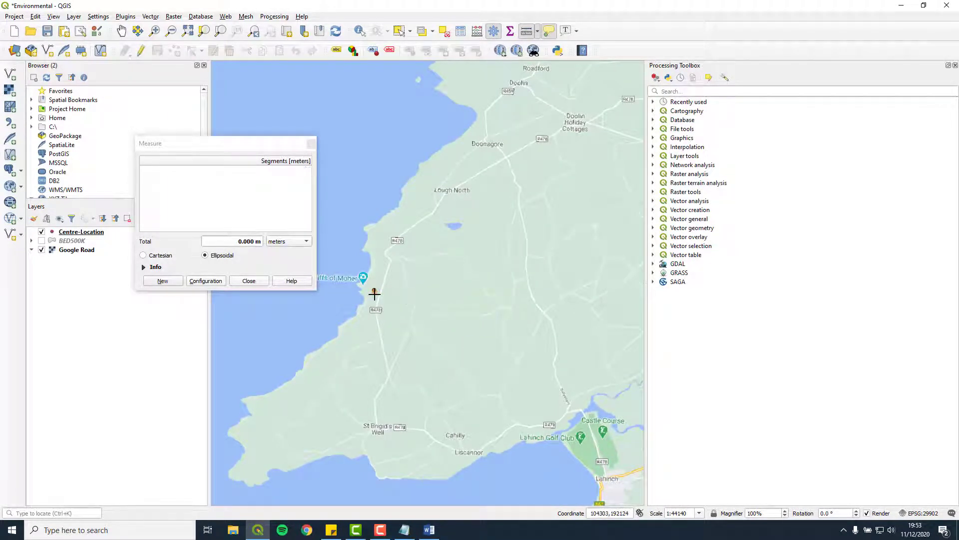
left_click(374, 290)
right_click(343, 409)
left_click(268, 280)
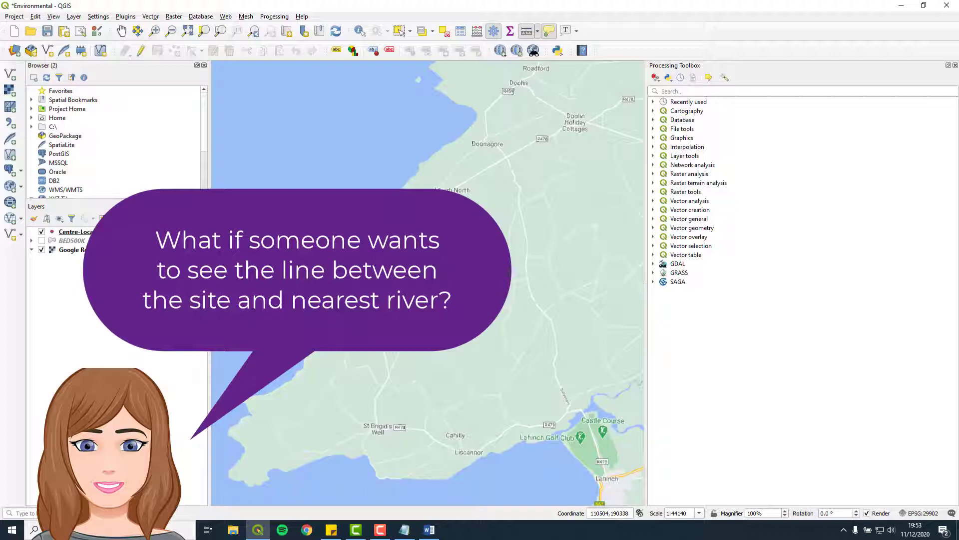
Start a new Line shapefile layer using the project's Irish Grid coordinate system
left_click(74, 17)
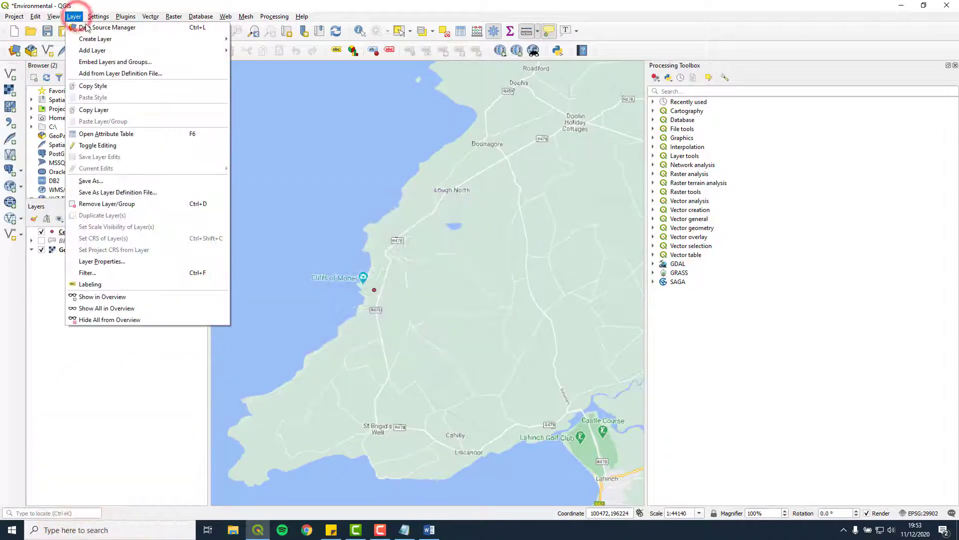
left_click(104, 40)
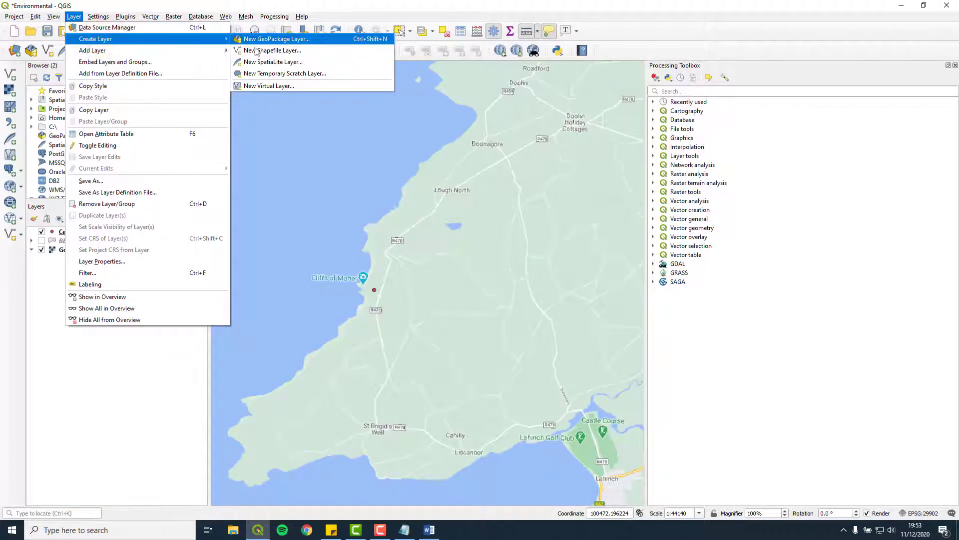
left_click(311, 50)
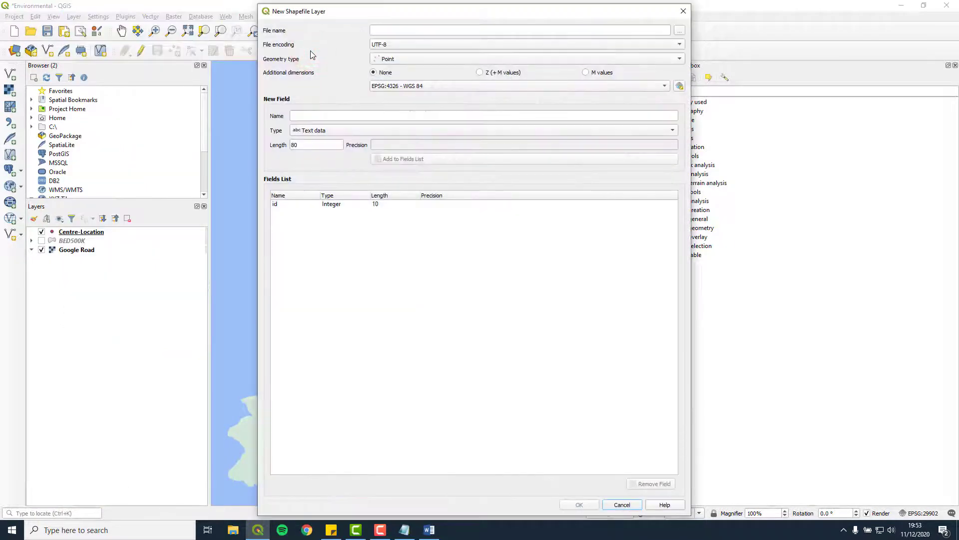
left_click(459, 60)
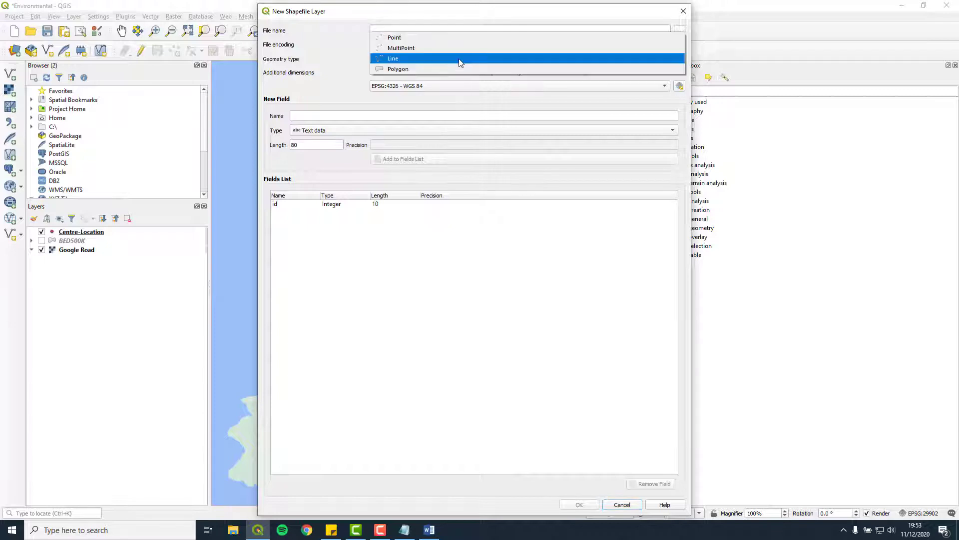
left_click(460, 61)
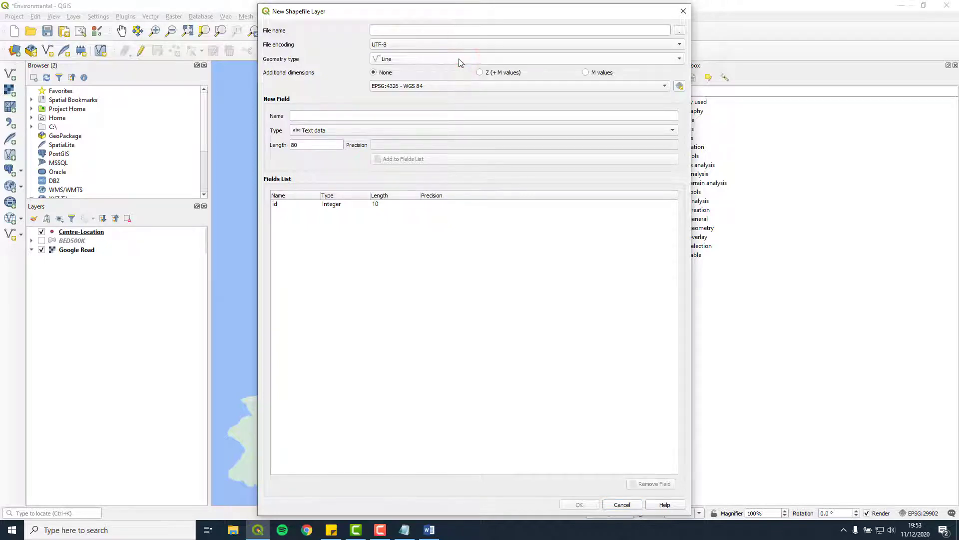
left_click(663, 88)
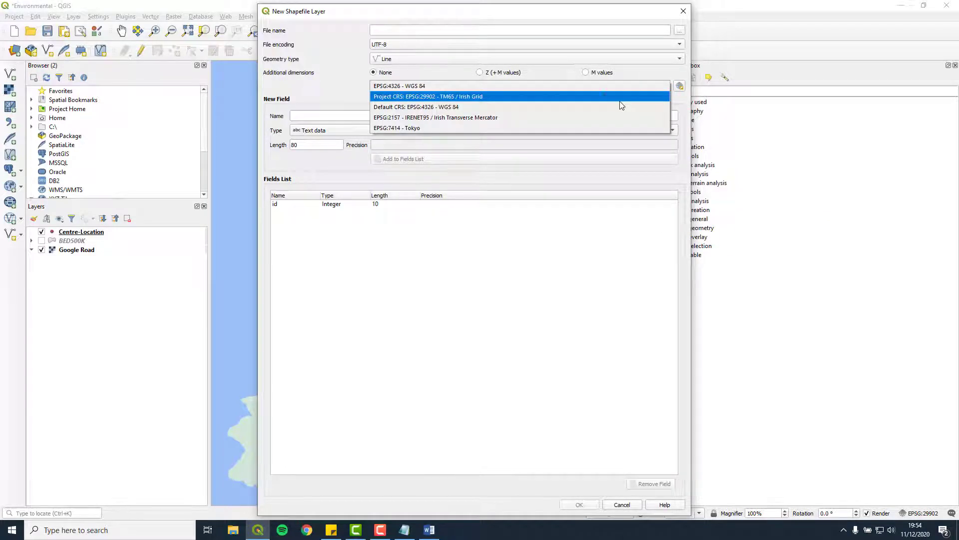
left_click(604, 96)
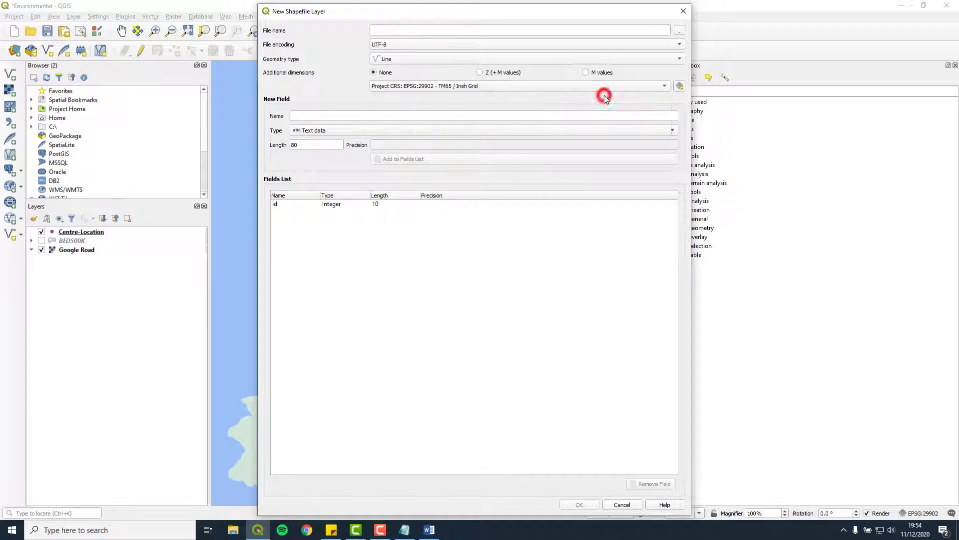
Save it as Centre-River in the Shapefiles folder and create the layer
left_click(679, 31)
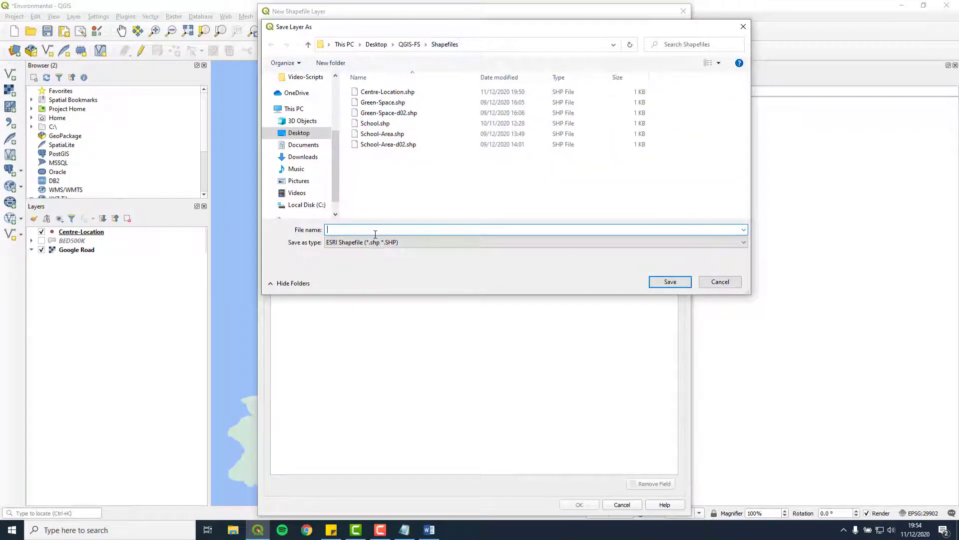
type("Centre-")
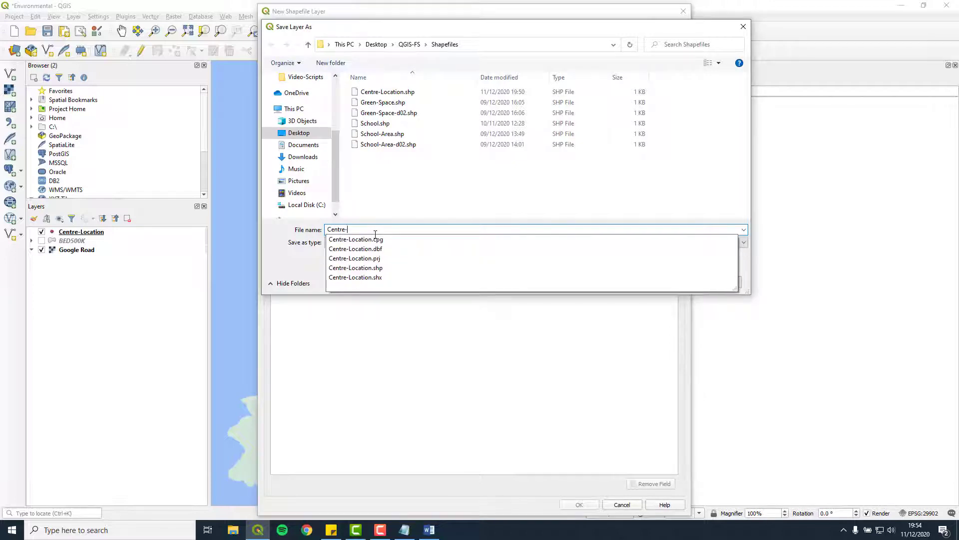
key("Escape")
type("River")
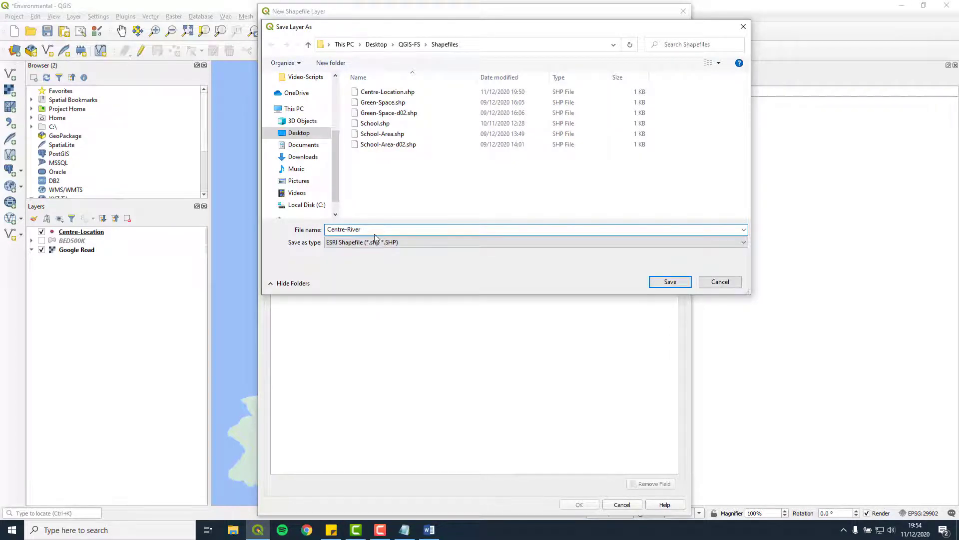
left_click(670, 281)
left_click(589, 505)
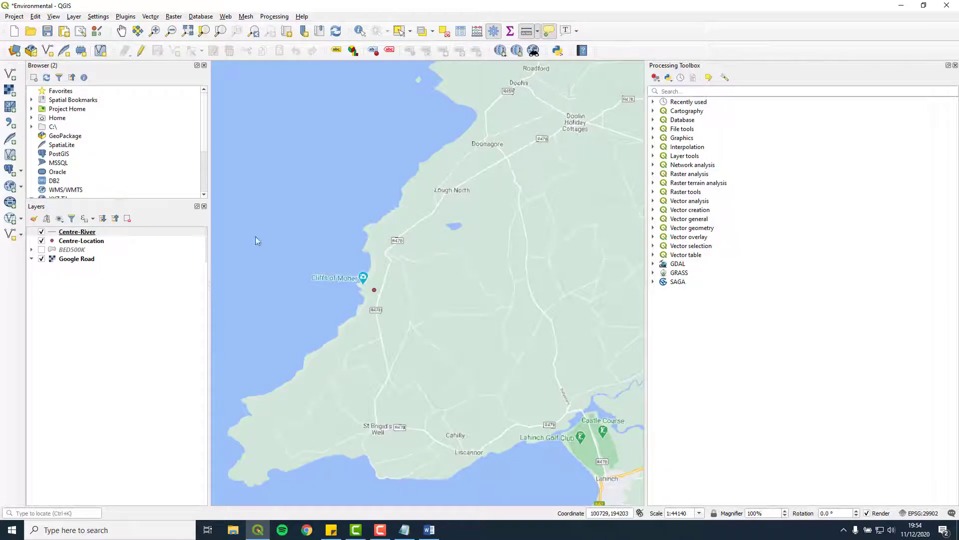
Draw a Centre-River line from the Centre-Location point south-east, give it id 1, and save the edits
right_click(94, 235)
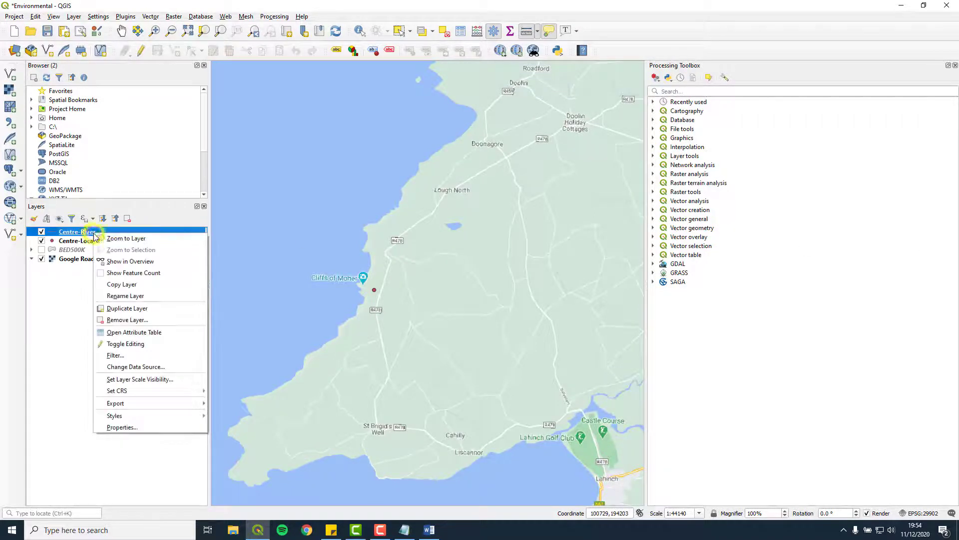
left_click(149, 344)
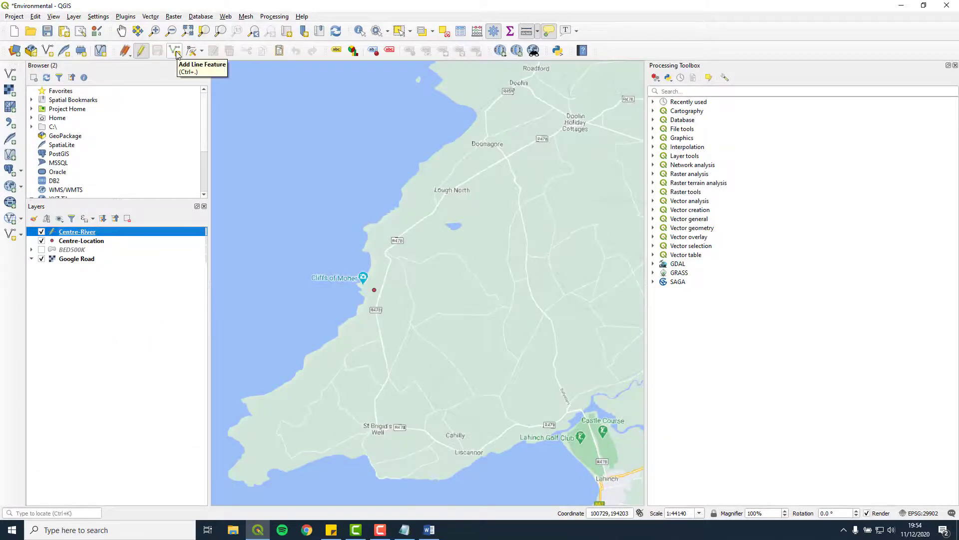
left_click(175, 51)
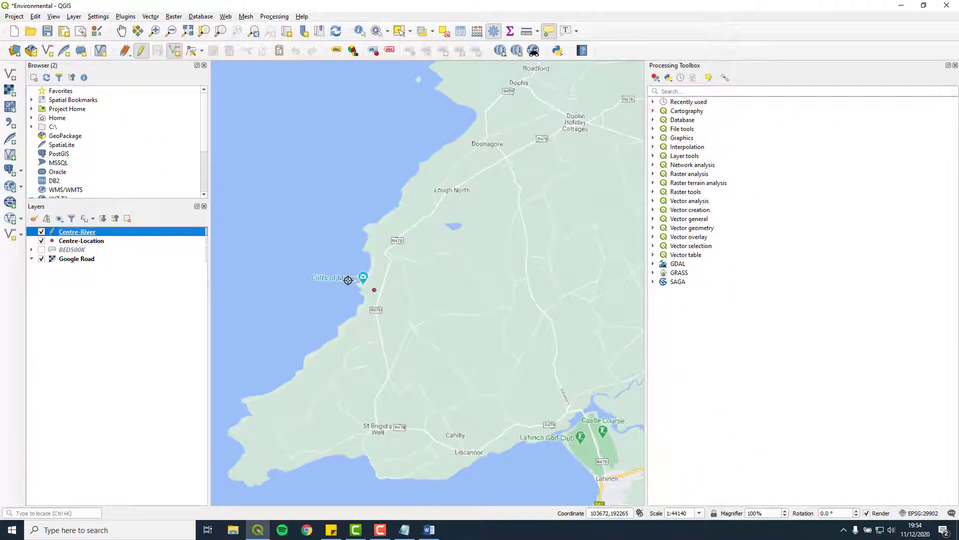
left_click(374, 290)
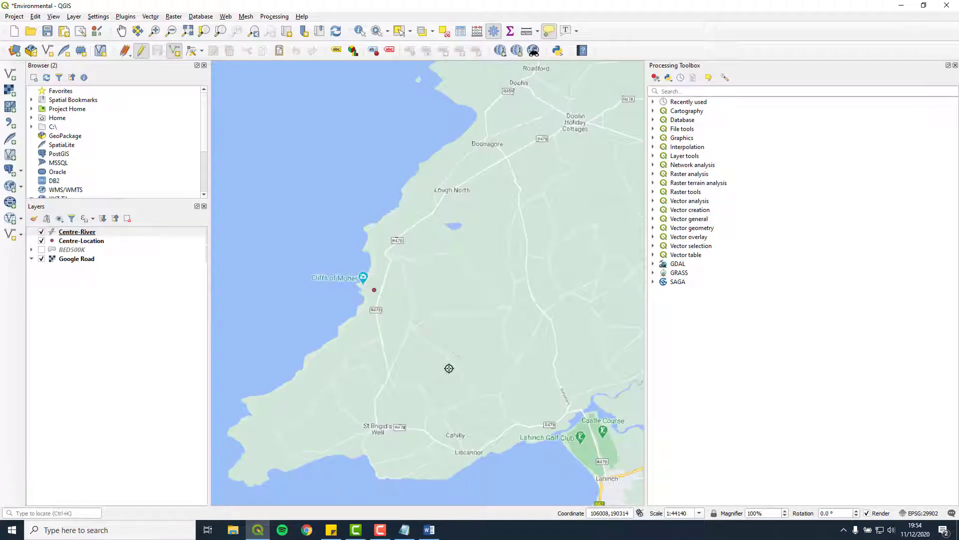
left_click(449, 369)
right_click(449, 368)
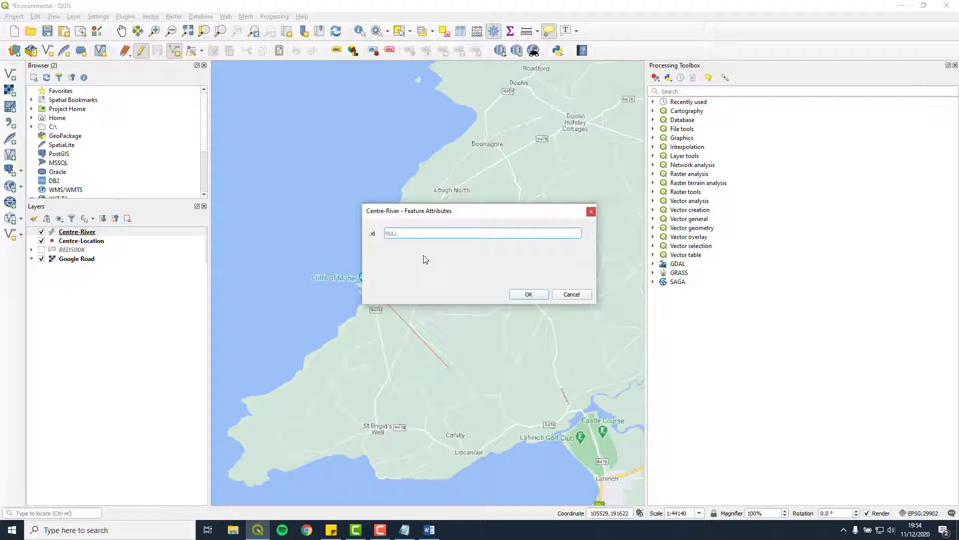
type("1")
left_click(525, 294)
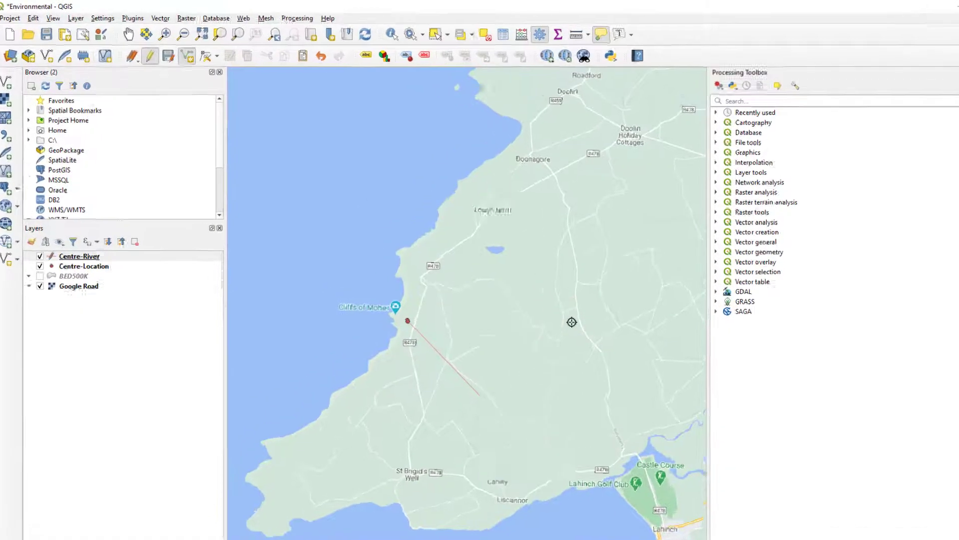
left_click(168, 56)
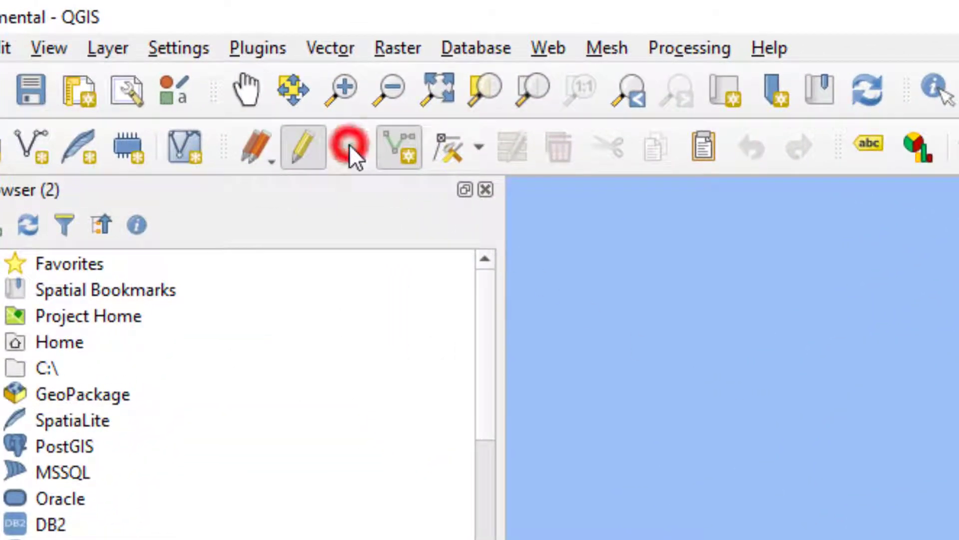
Stop editing Centre-River, close the Measure window, return to Pan and select Centre-River
left_click(304, 142)
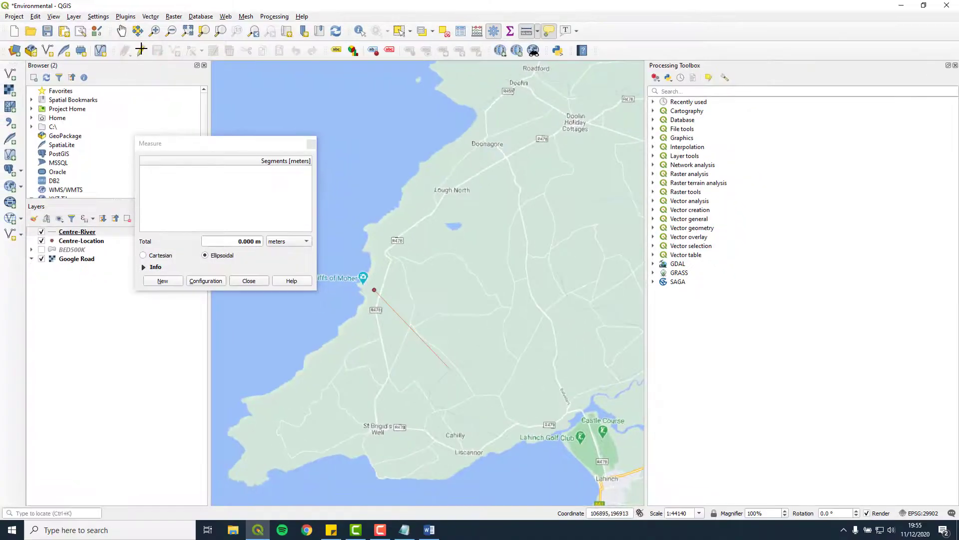
left_click(253, 281)
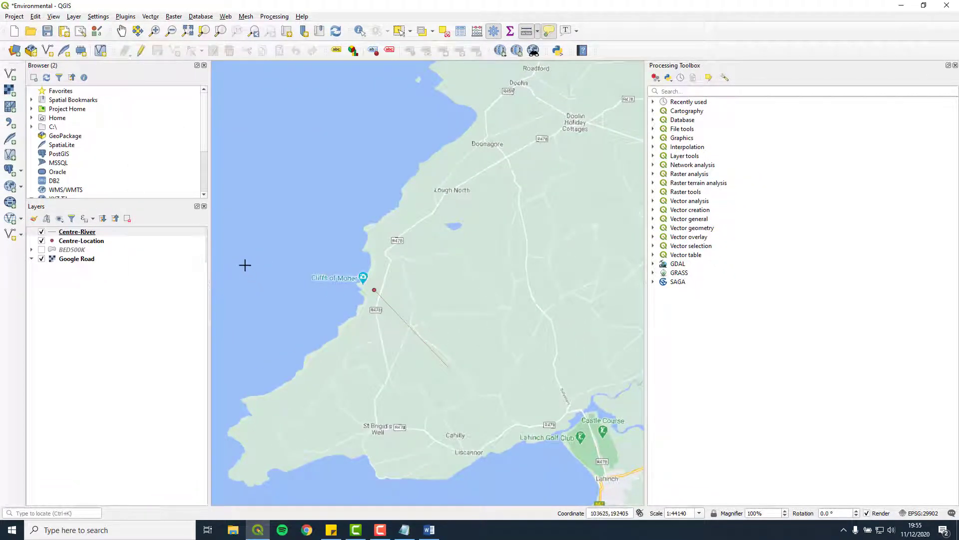
left_click(122, 32)
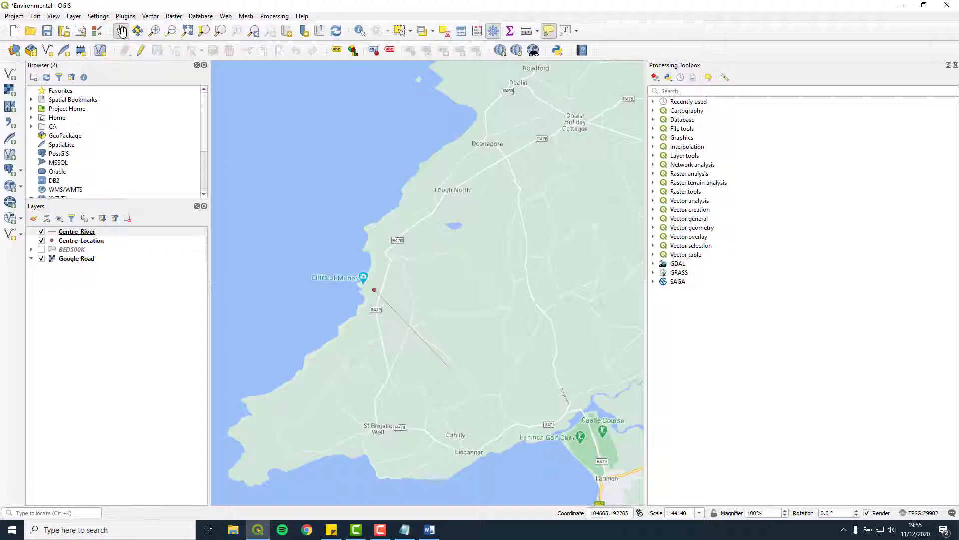
left_click(100, 233)
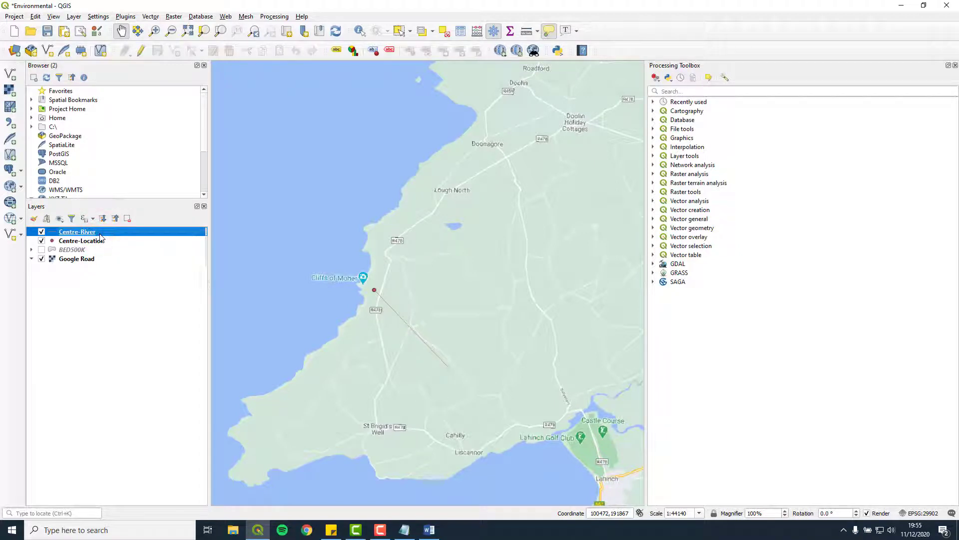
Run Add Geometry Attributes on Centre-River to create the Added geom info layer
left_click(151, 17)
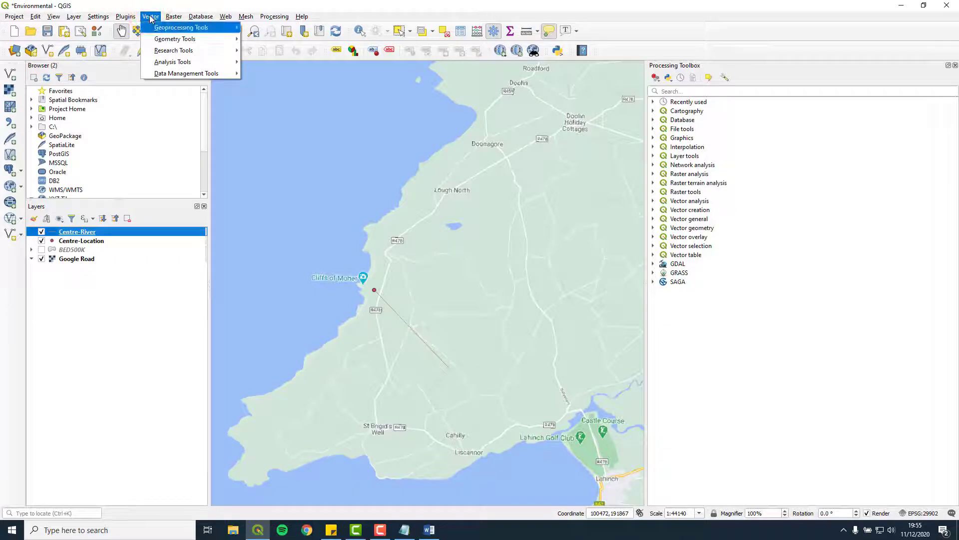
mouse_move(175, 36)
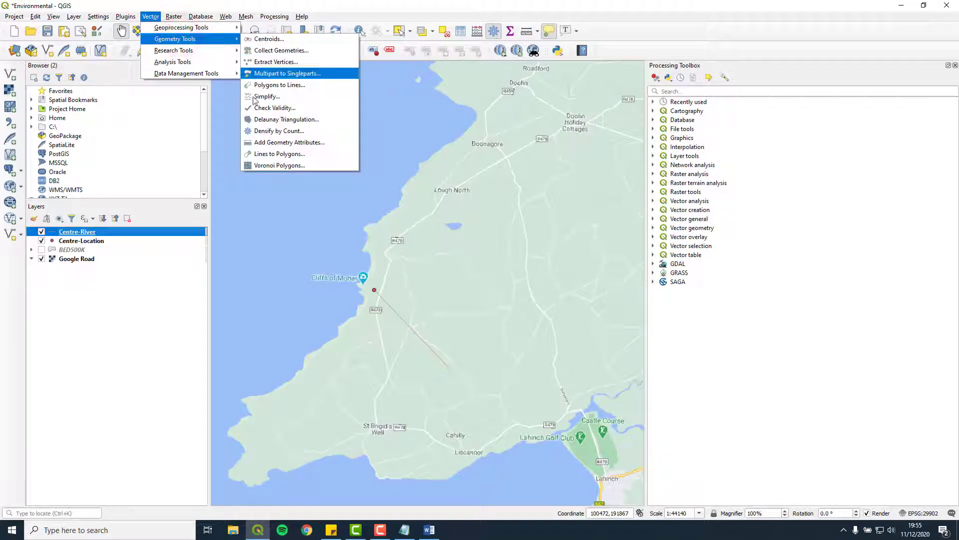
left_click(310, 143)
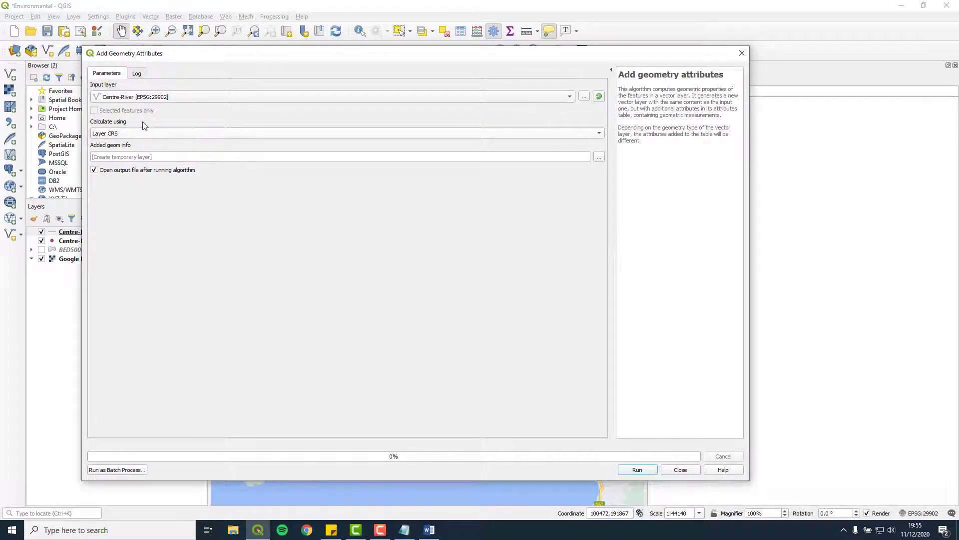
left_click(638, 469)
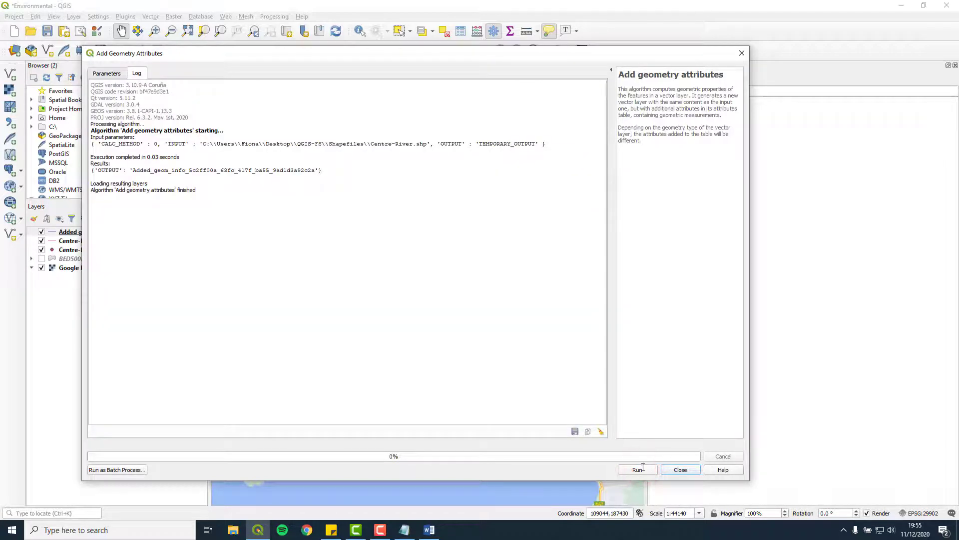
left_click(686, 470)
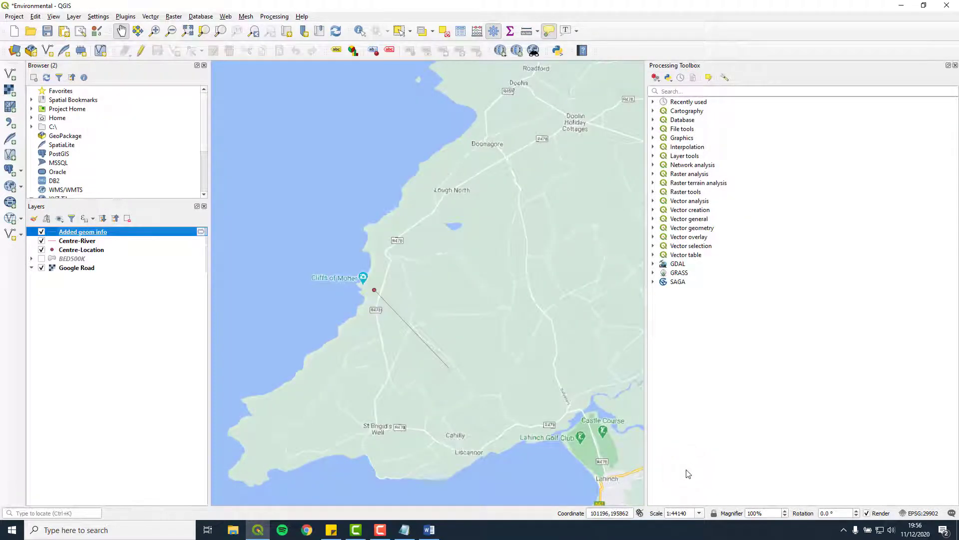
Check the Added geom info attribute table, which shows a length of 2535.87
right_click(108, 233)
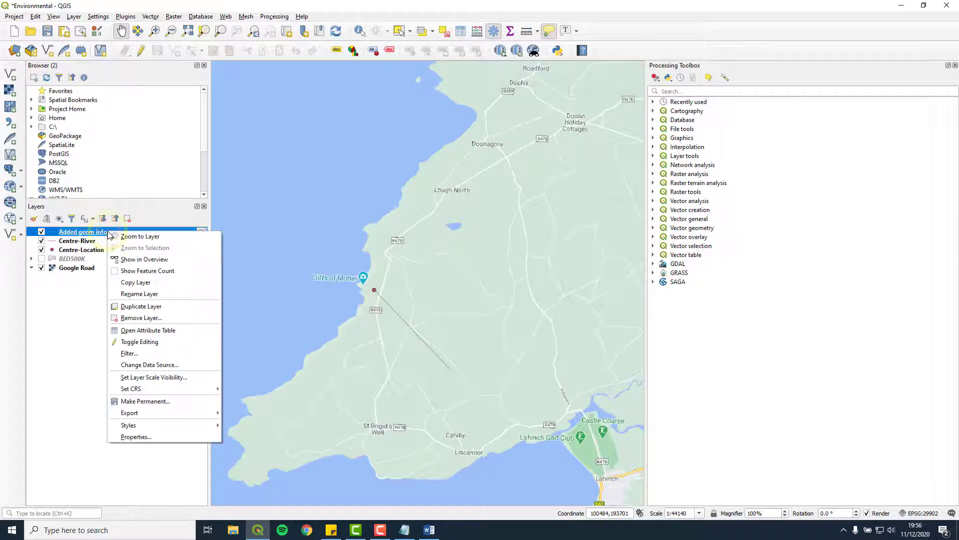
left_click(189, 330)
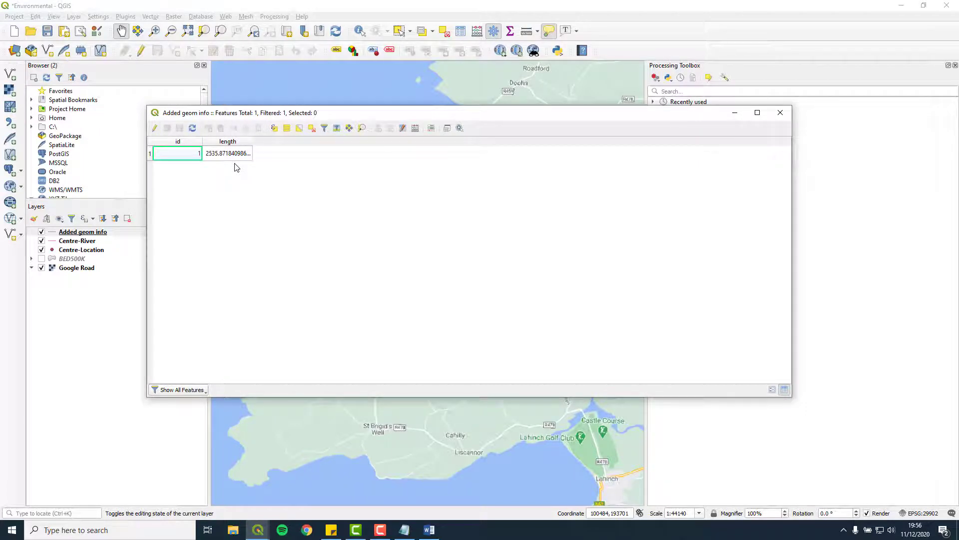
left_click(781, 113)
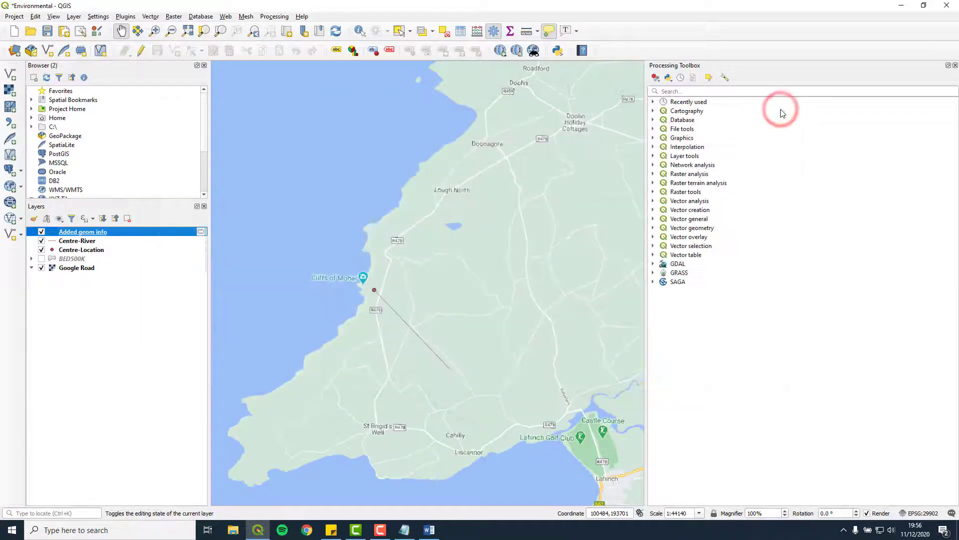
Make the Added geom info layer permanent as Centre-River-d02.shp in the Shapefiles folder
right_click(98, 232)
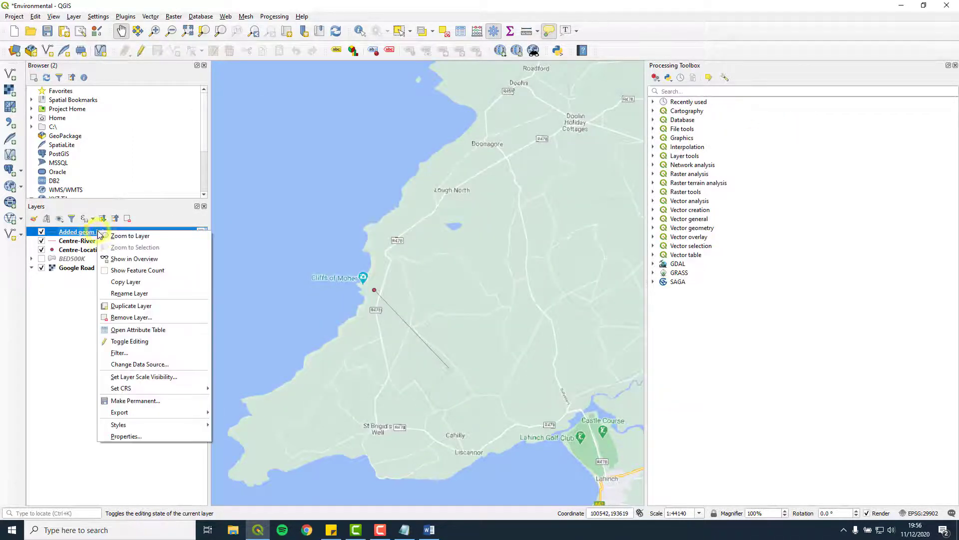
left_click(187, 399)
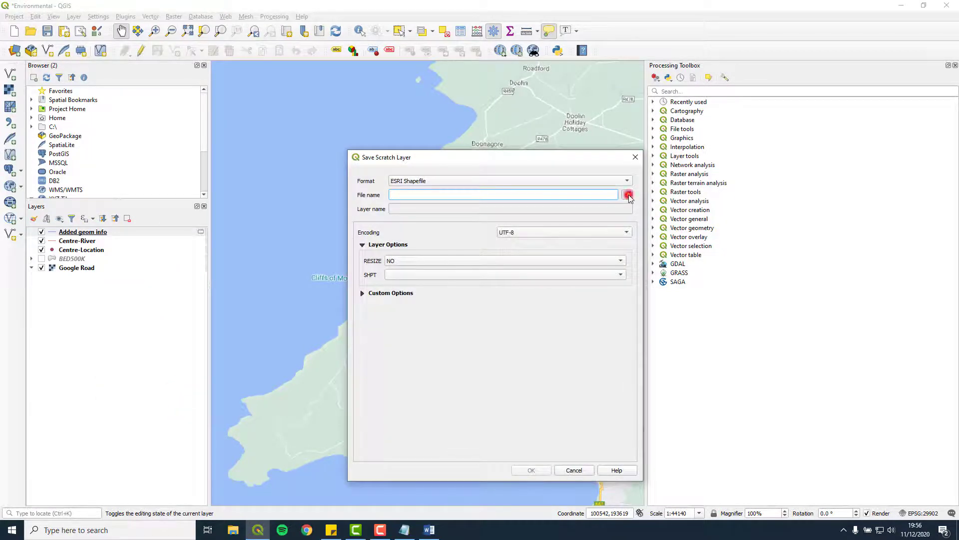
left_click(626, 195)
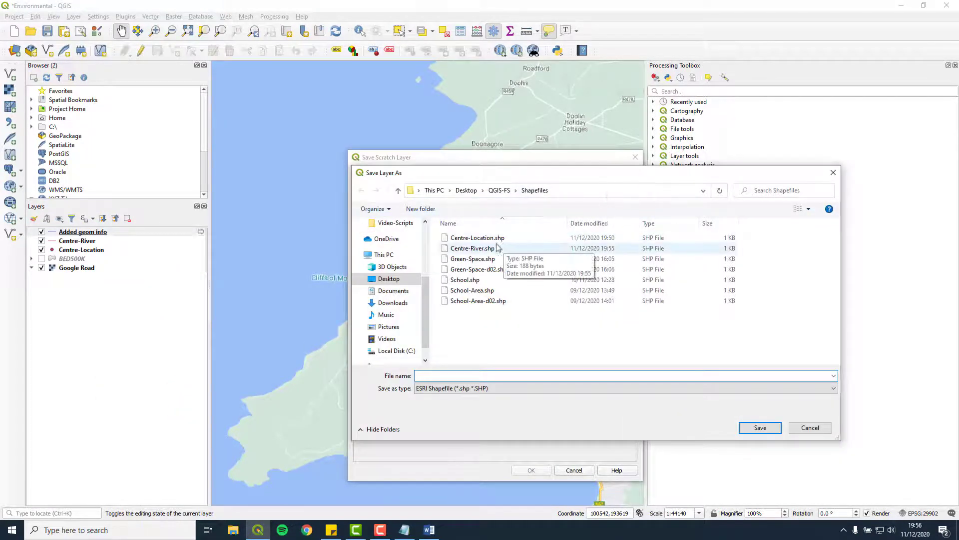
left_click(475, 248)
left_click(452, 374)
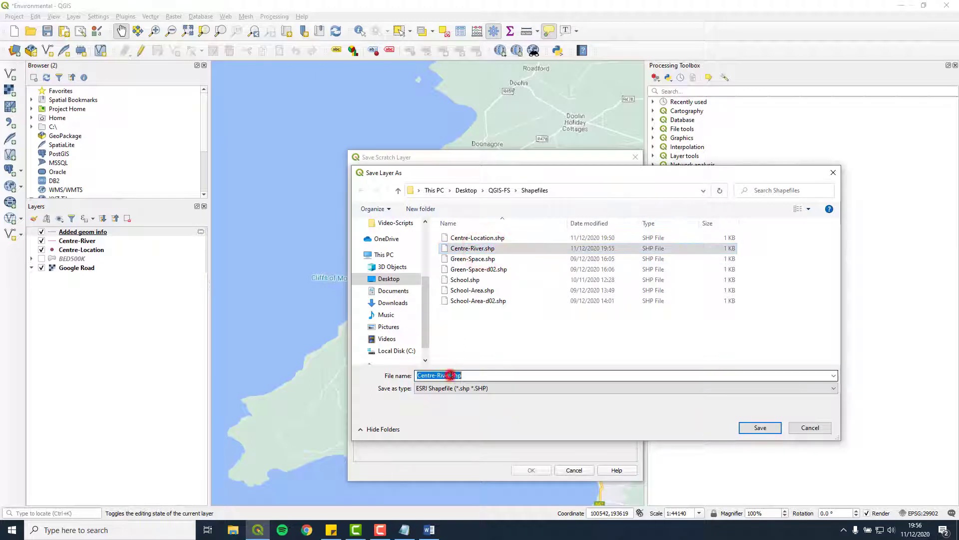
left_click(451, 375)
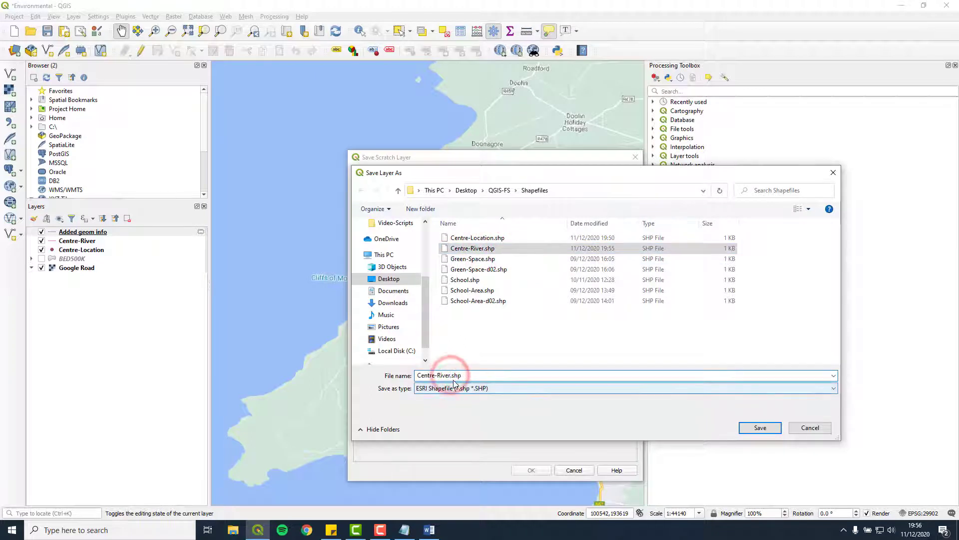
type("-d02")
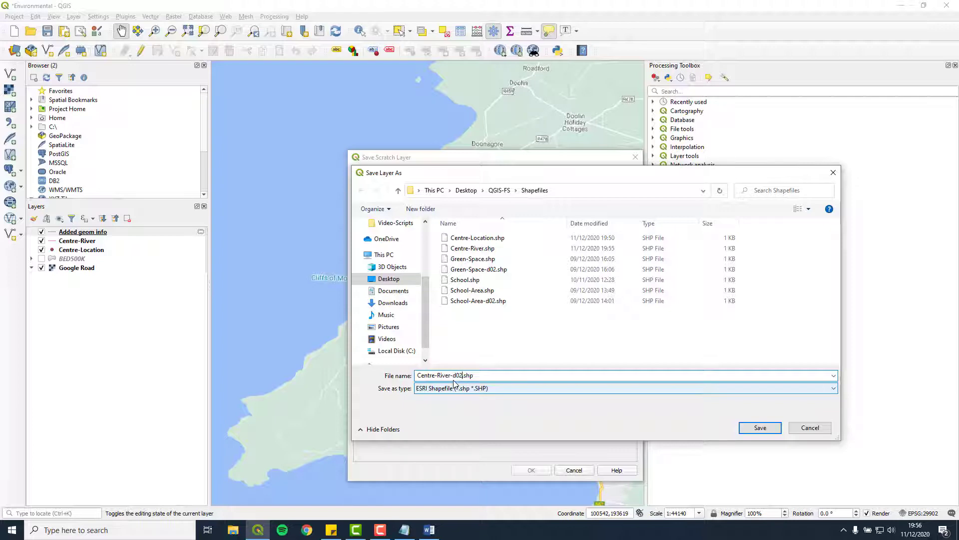
left_click(758, 429)
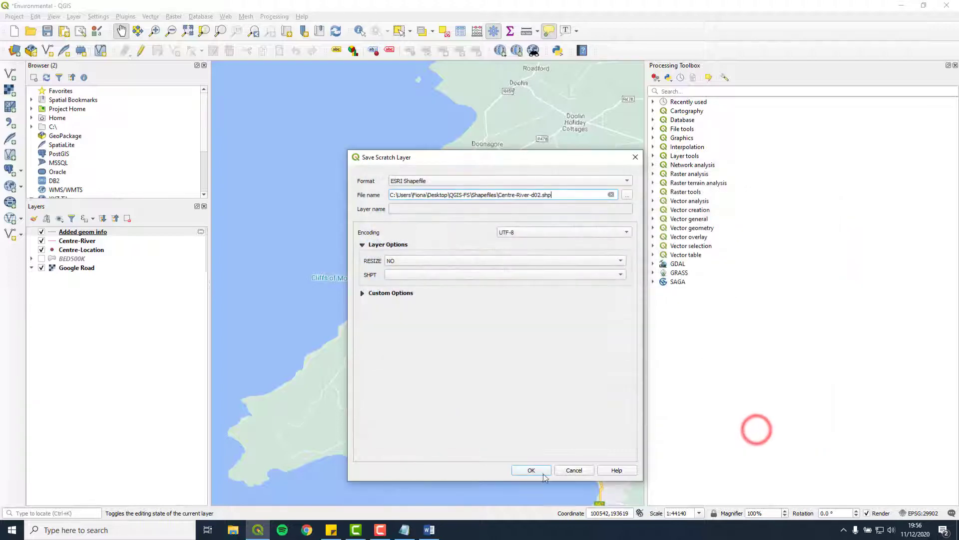
left_click(541, 473)
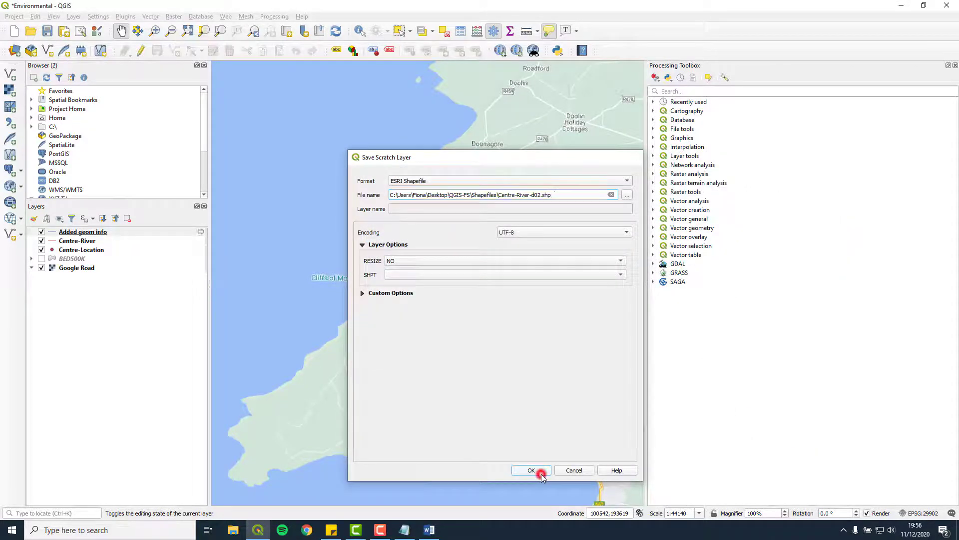